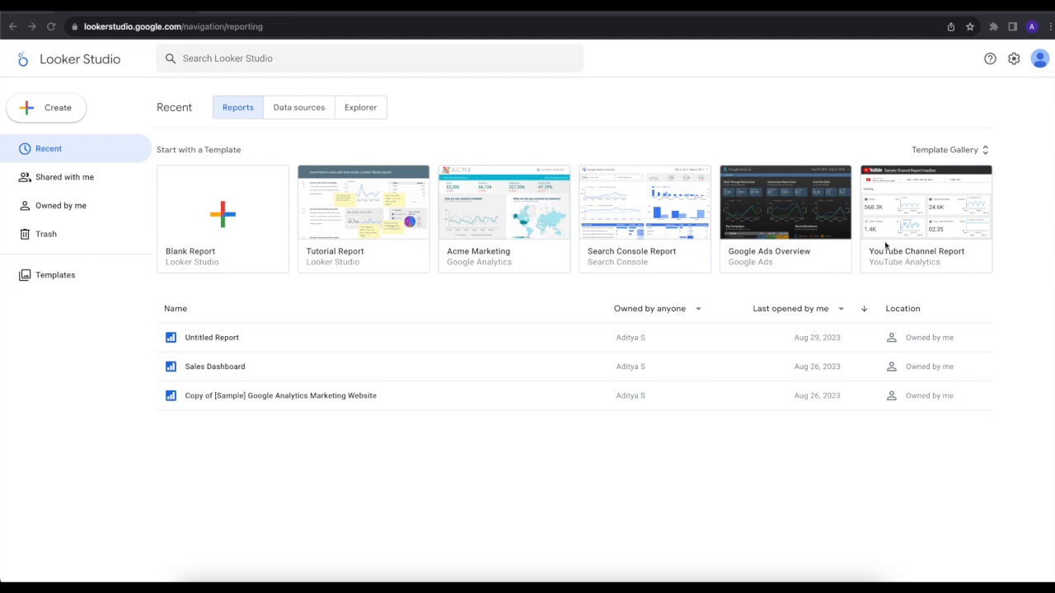
Step: View the full Template Gallery, then return to the list of recent reports
{"action": "left_click", "coordinate": [985, 152]}
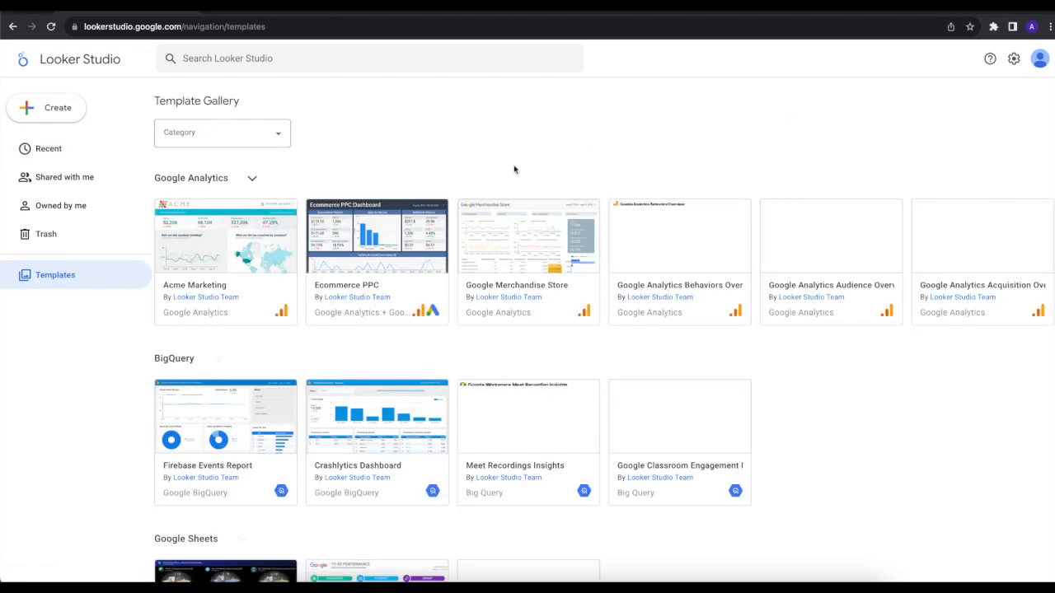
{"action": "left_click", "coordinate": [72, 181]}
{"action": "left_click", "coordinate": [78, 153]}
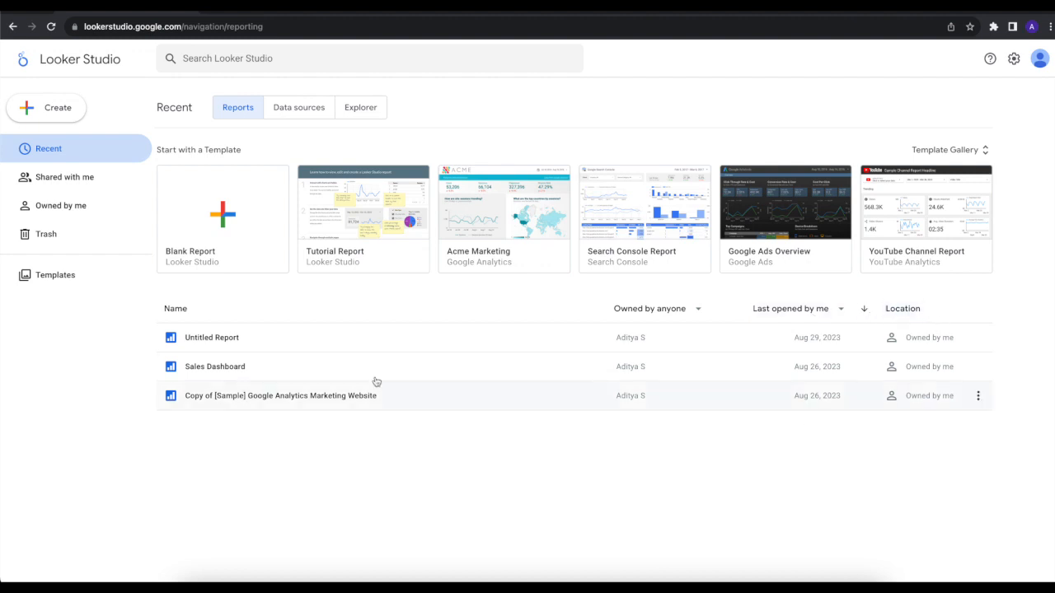
Step: Look at the recent data sources and recent Explorer items, then return to the recent reports
{"action": "left_click", "coordinate": [289, 109]}
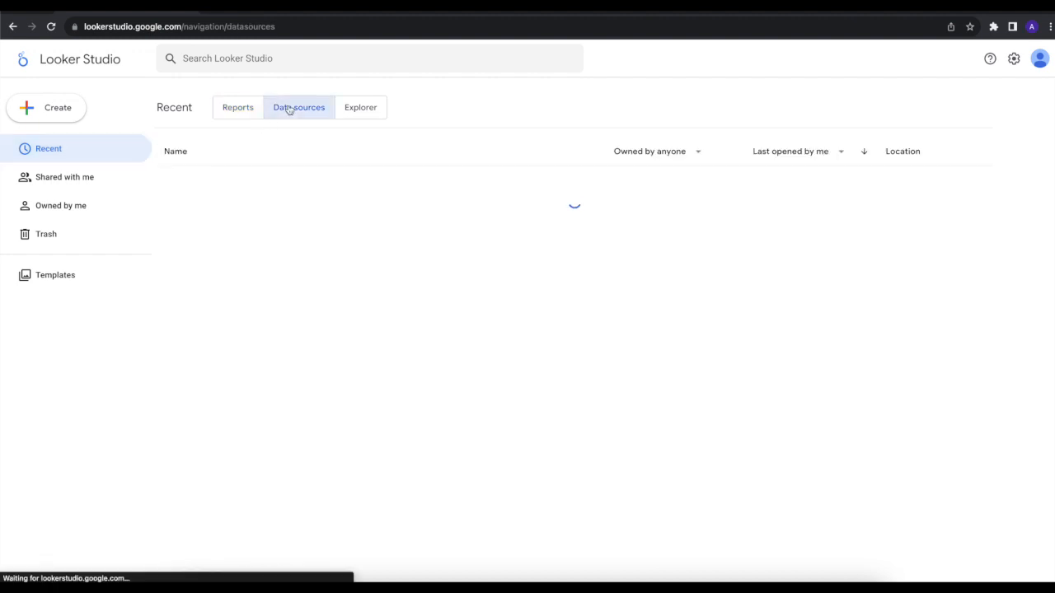
{"action": "left_click", "coordinate": [251, 110]}
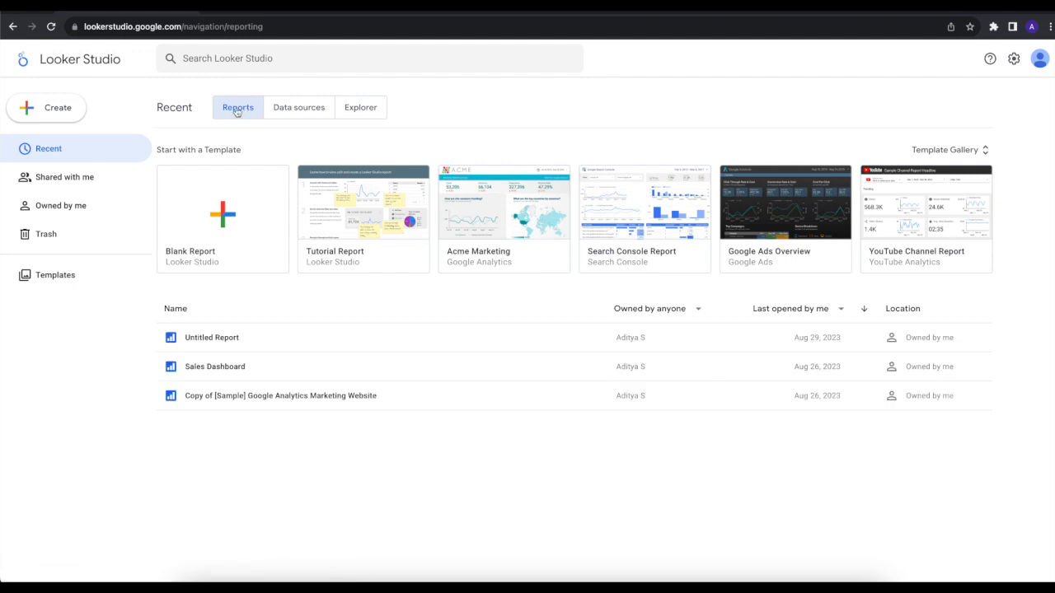
{"action": "left_click", "coordinate": [298, 110]}
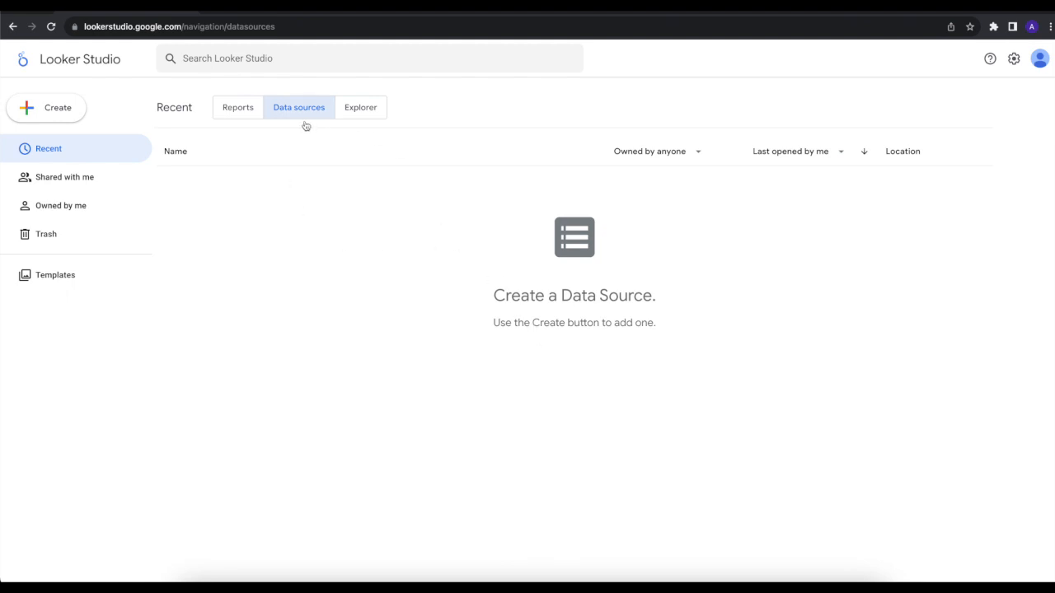
{"action": "left_click", "coordinate": [364, 116]}
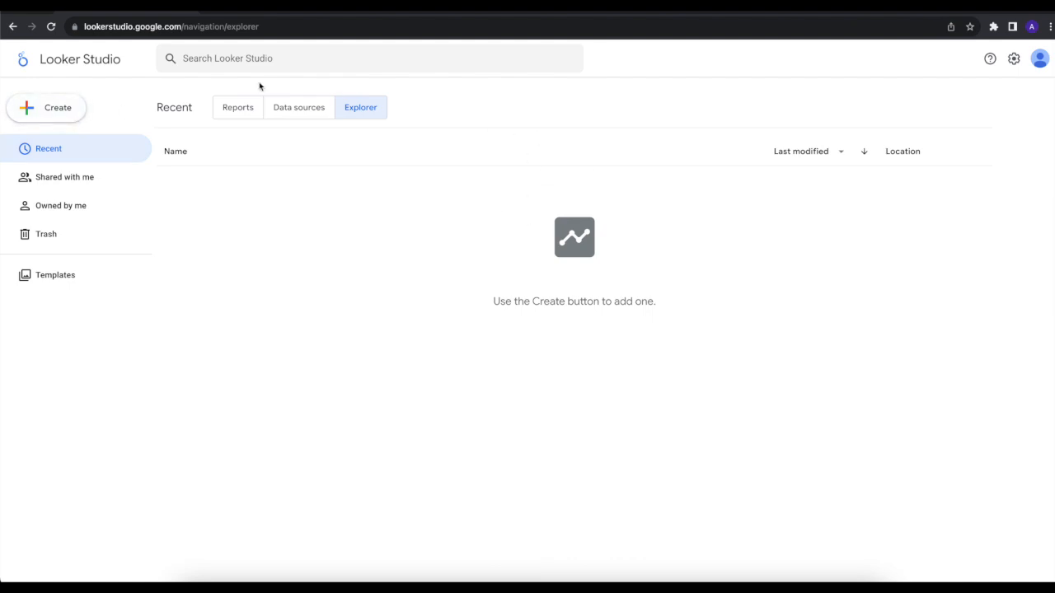
{"action": "left_click", "coordinate": [241, 109]}
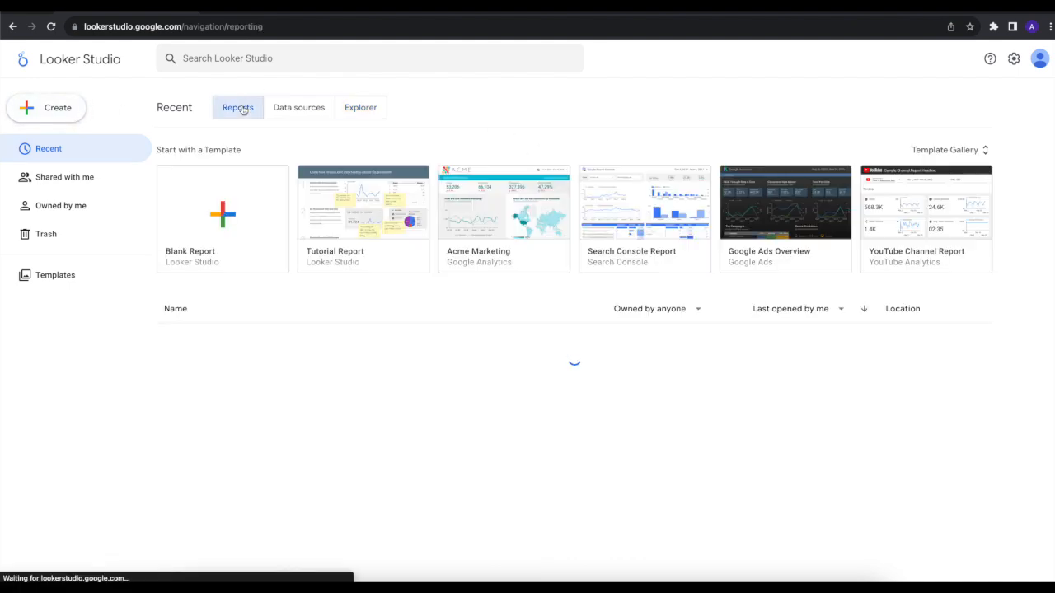
Step: Check the reports that are shared with me, owned by me and in the trash
{"action": "left_click", "coordinate": [56, 176]}
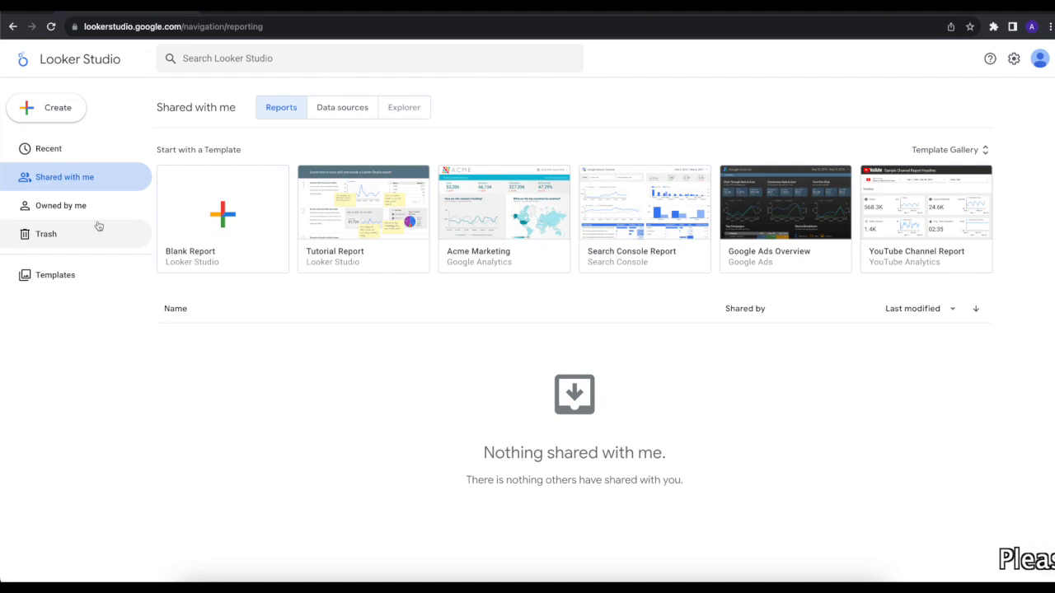
{"action": "left_click", "coordinate": [75, 207]}
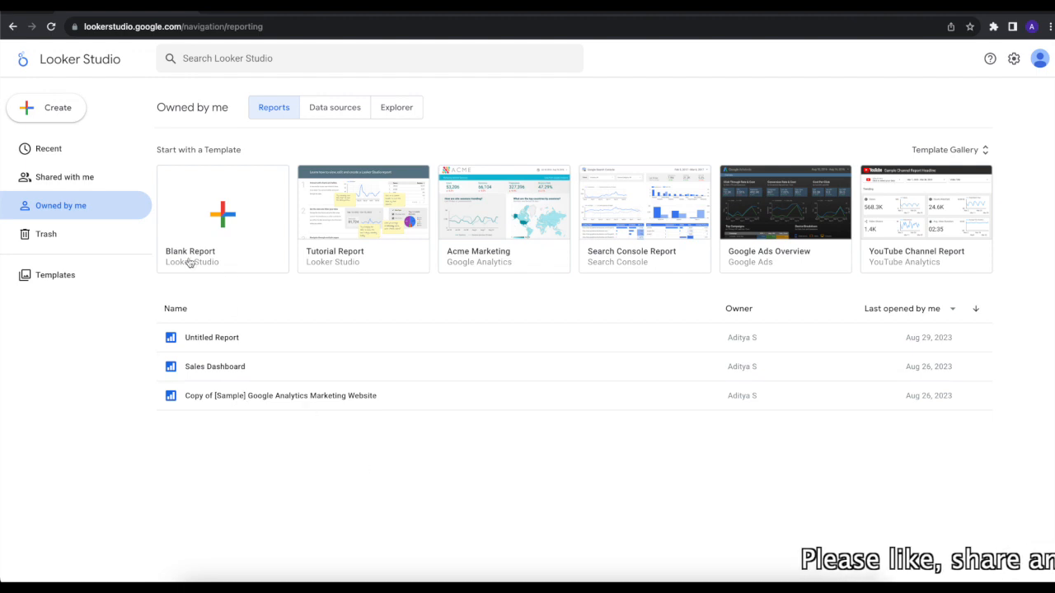
{"action": "left_click", "coordinate": [56, 243]}
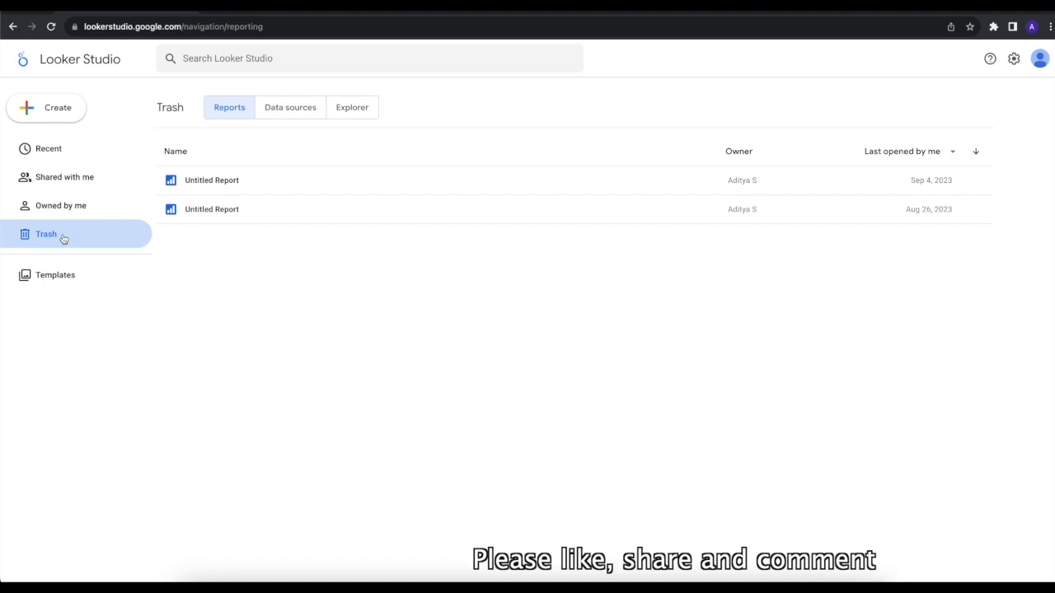
Step: Examine the Template Gallery categories from Google Analytics through Search Ads 360, then return to the recent reports
{"action": "left_click", "coordinate": [40, 275]}
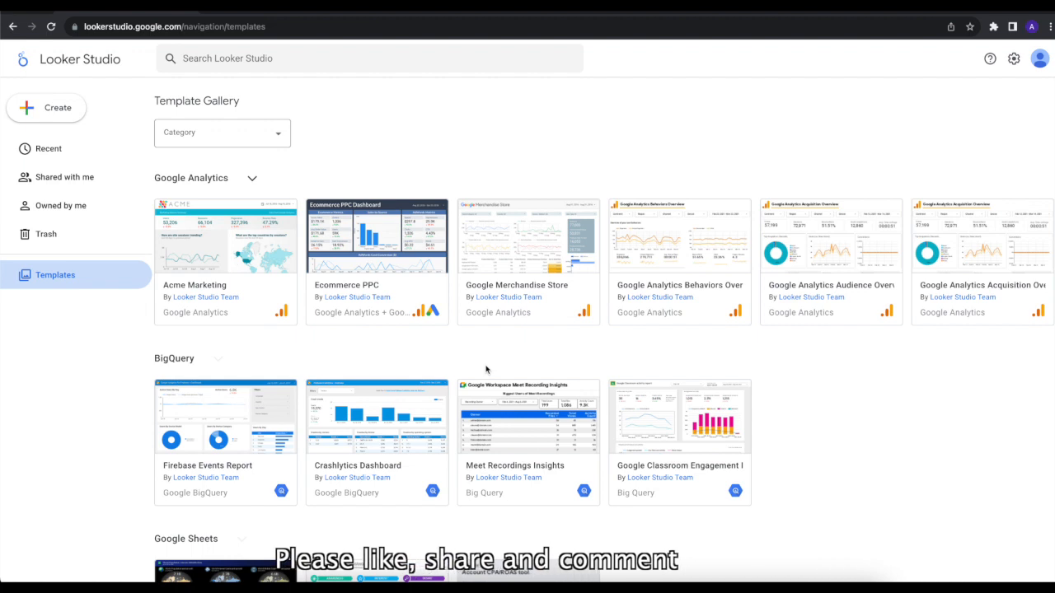
{"action": "scroll", "coordinate": [486, 367], "scroll_direction": "down", "scroll_amount": 1}
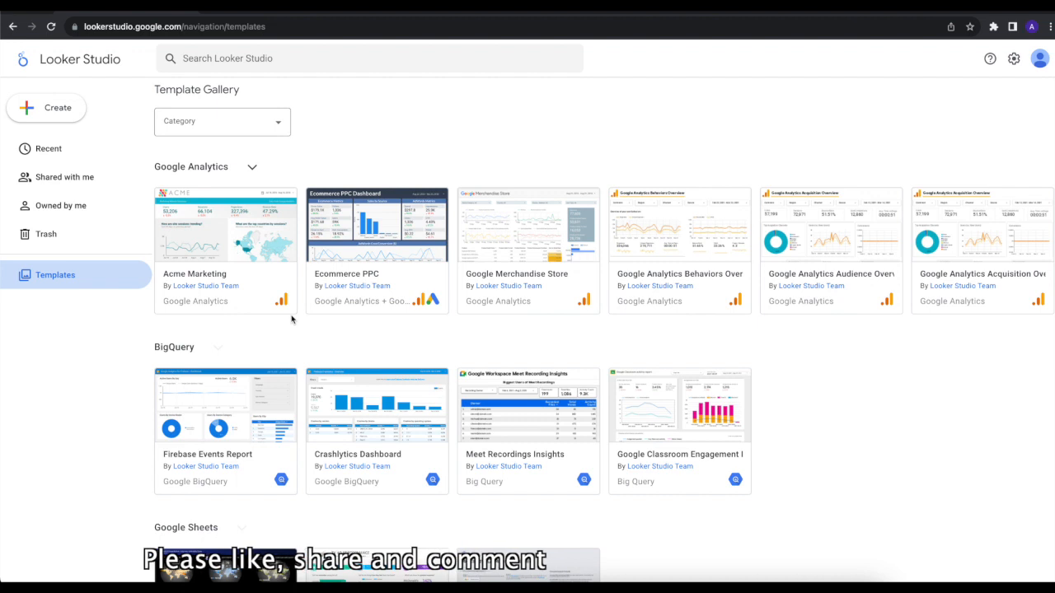
{"action": "scroll", "coordinate": [291, 319], "scroll_direction": "down", "scroll_amount": 1}
{"action": "scroll", "coordinate": [291, 319], "scroll_direction": "down", "scroll_amount": 1}
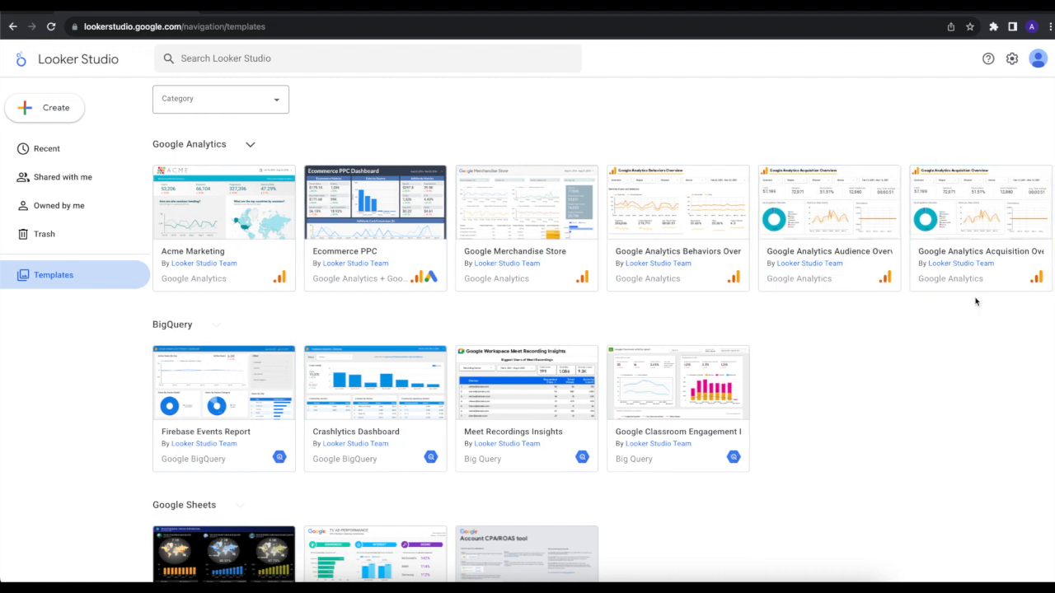
{"action": "scroll", "coordinate": [501, 281], "scroll_direction": "down", "scroll_amount": 1}
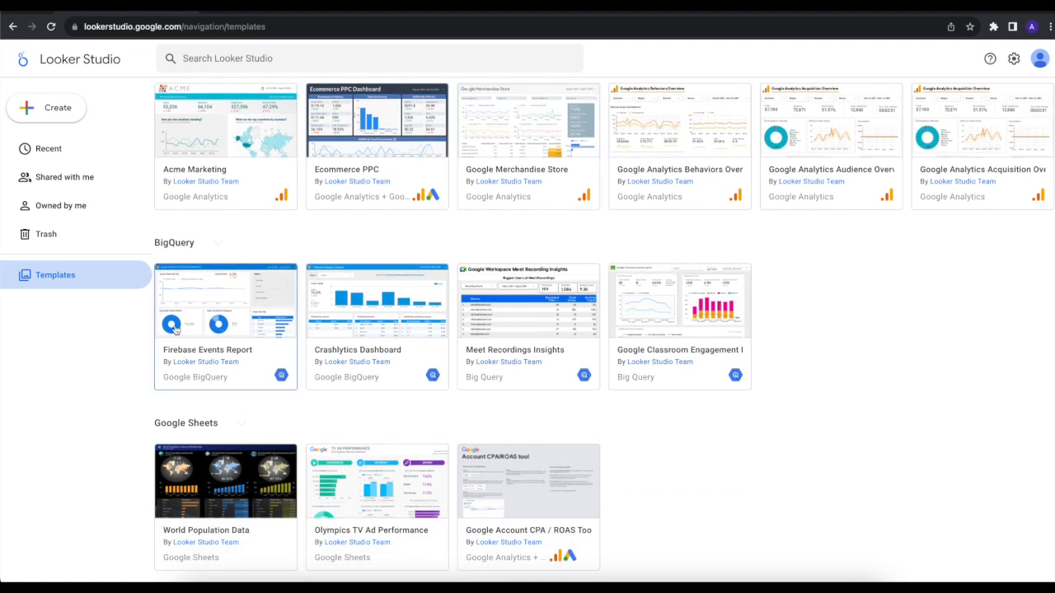
{"action": "scroll", "coordinate": [235, 357], "scroll_direction": "down", "scroll_amount": 1}
{"action": "scroll", "coordinate": [235, 357], "scroll_direction": "down", "scroll_amount": 2}
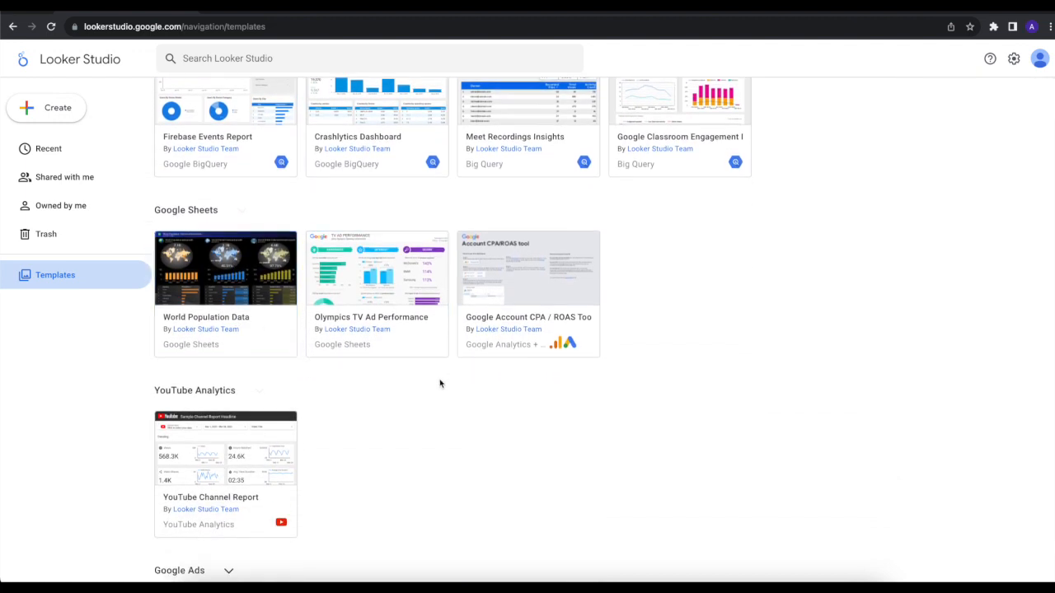
{"action": "scroll", "coordinate": [438, 381], "scroll_direction": "down", "scroll_amount": 2}
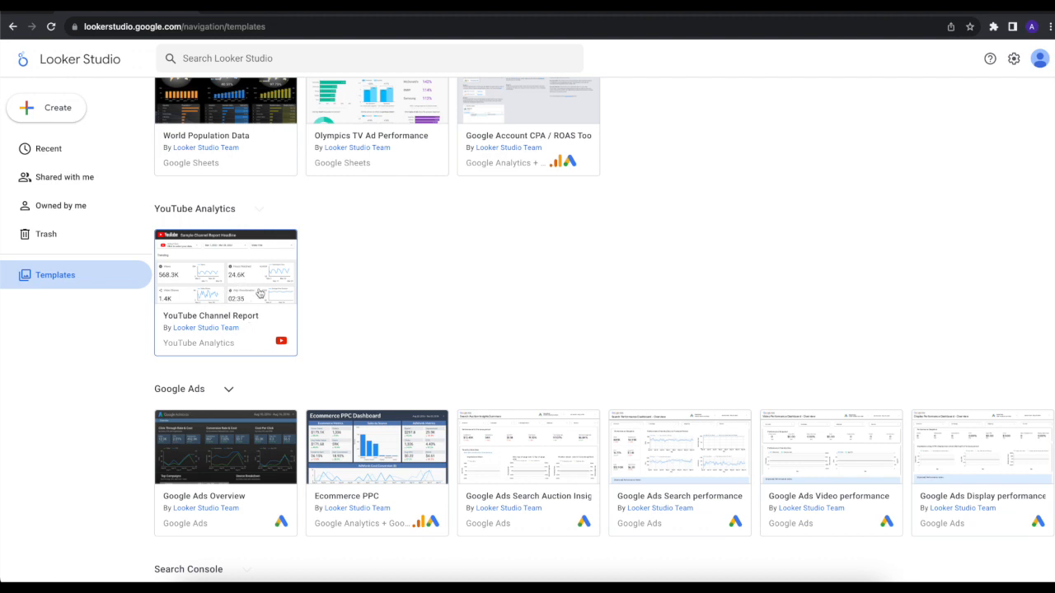
{"action": "scroll", "coordinate": [233, 327], "scroll_direction": "down", "scroll_amount": 1}
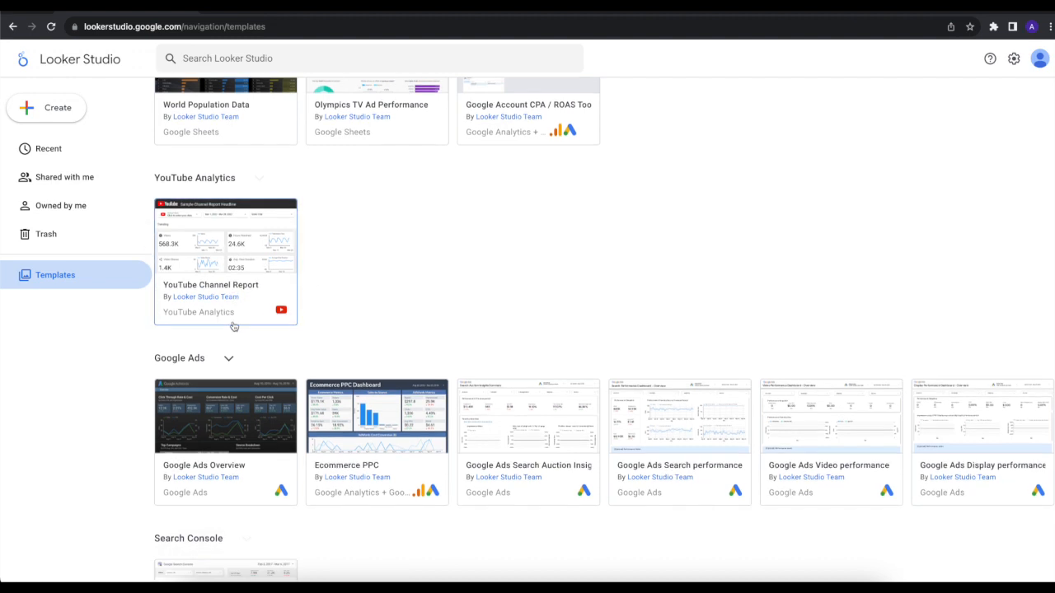
{"action": "scroll", "coordinate": [233, 327], "scroll_direction": "down", "scroll_amount": 2}
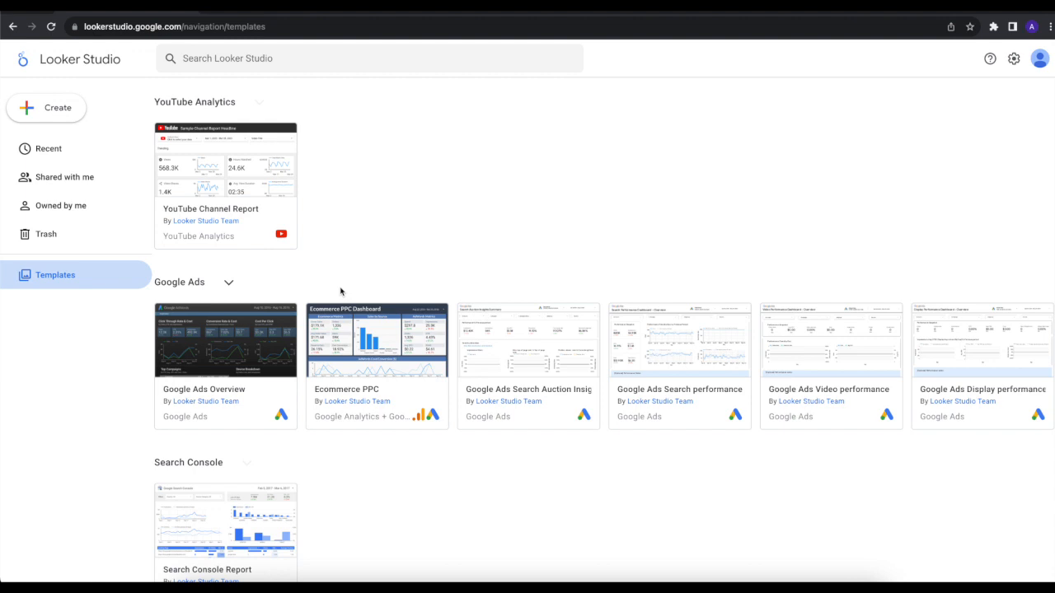
{"action": "scroll", "coordinate": [341, 291], "scroll_direction": "down", "scroll_amount": 5}
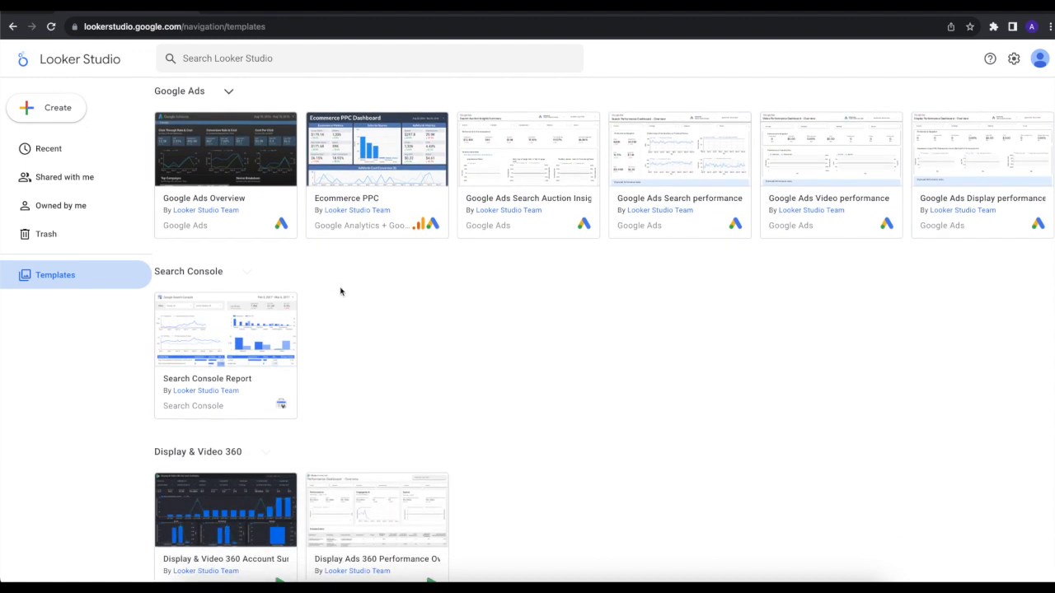
{"action": "scroll", "coordinate": [341, 291], "scroll_direction": "up", "scroll_amount": 1}
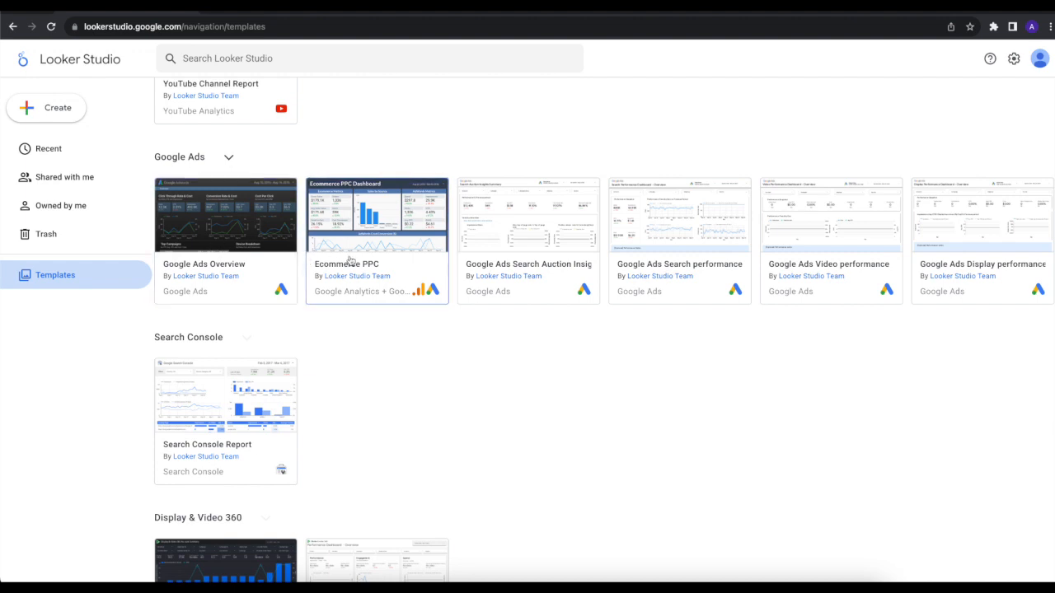
{"action": "scroll", "coordinate": [395, 321], "scroll_direction": "down", "scroll_amount": 1}
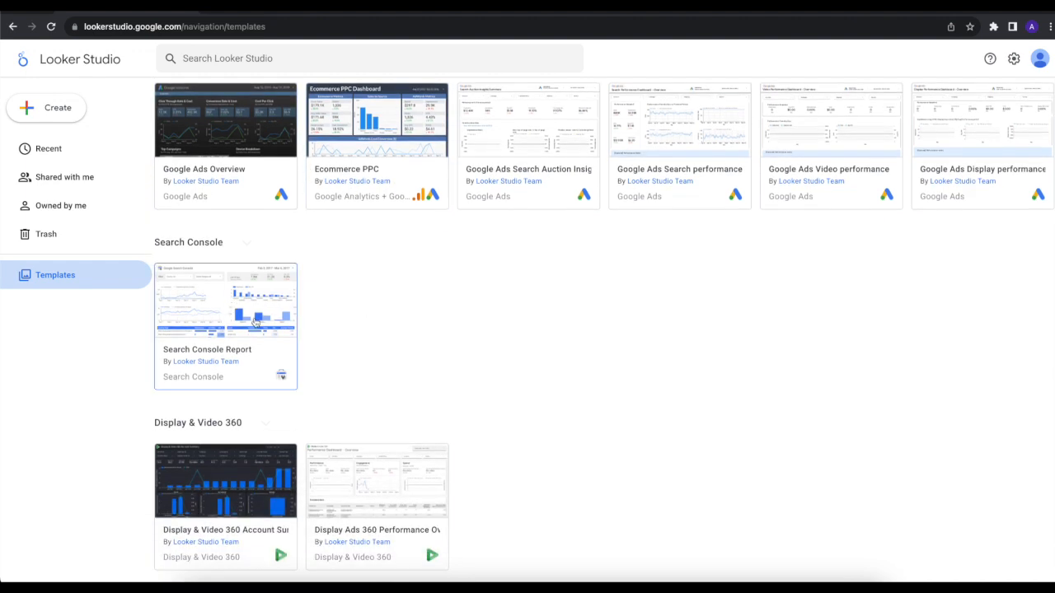
{"action": "scroll", "coordinate": [298, 332], "scroll_direction": "down", "scroll_amount": 1}
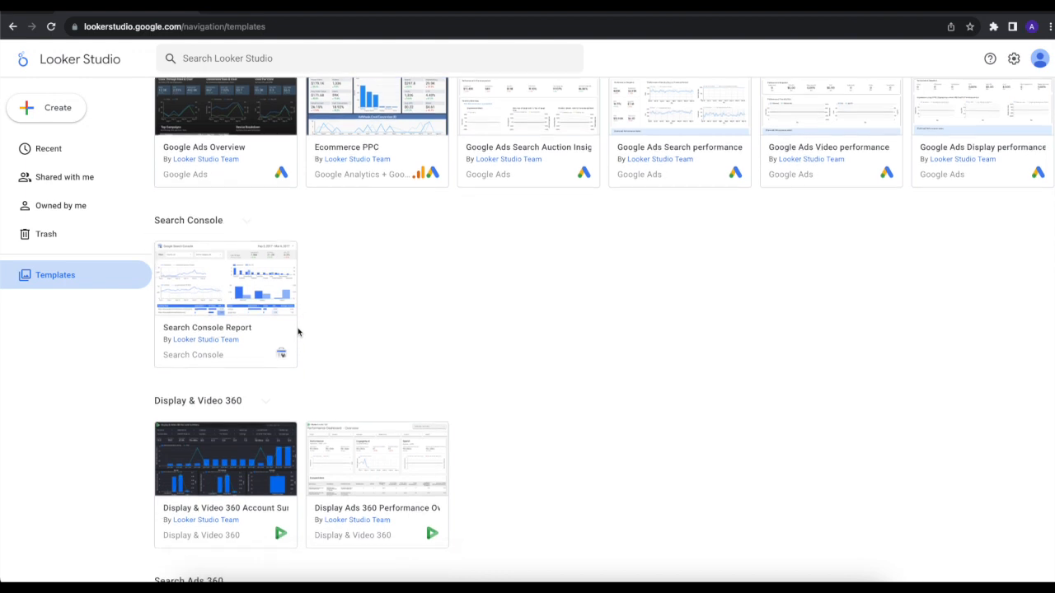
{"action": "scroll", "coordinate": [297, 332], "scroll_direction": "down", "scroll_amount": 1}
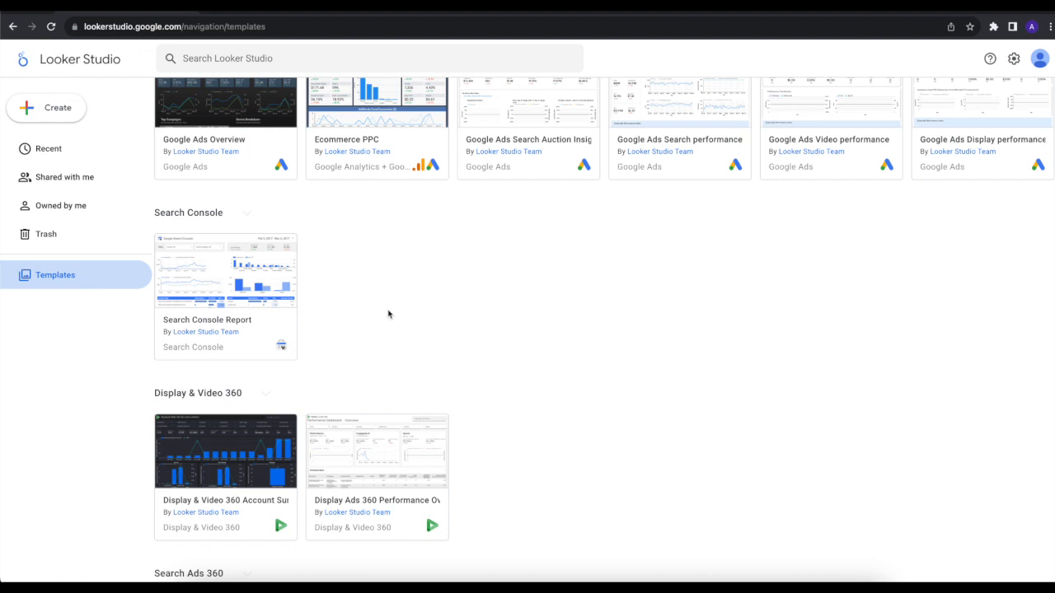
{"action": "scroll", "coordinate": [388, 314], "scroll_direction": "down", "scroll_amount": 5}
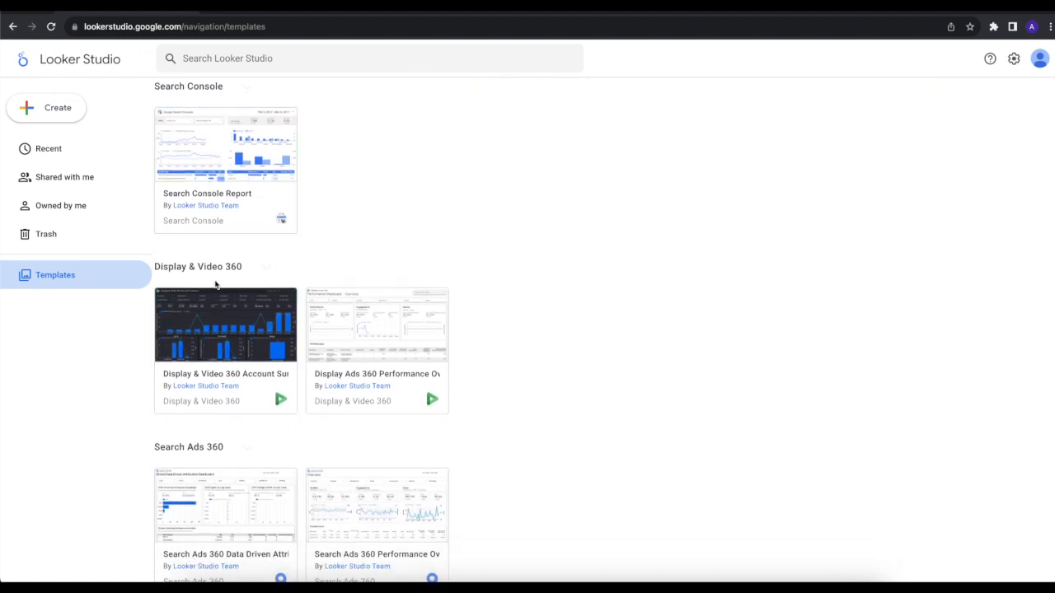
{"action": "scroll", "coordinate": [284, 294], "scroll_direction": "down", "scroll_amount": 1}
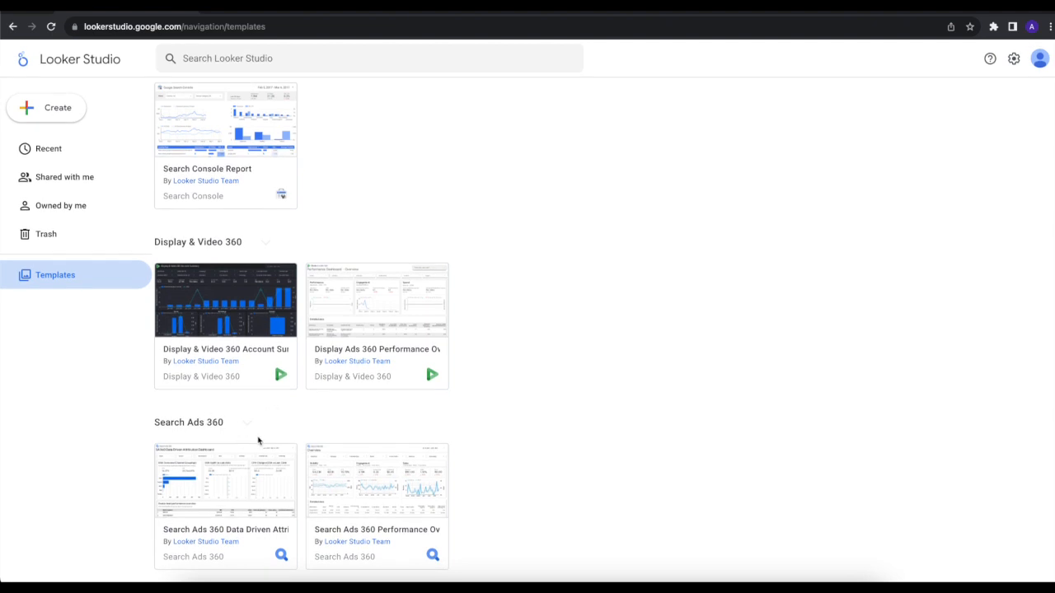
{"action": "scroll", "coordinate": [511, 439], "scroll_direction": "up", "scroll_amount": 15}
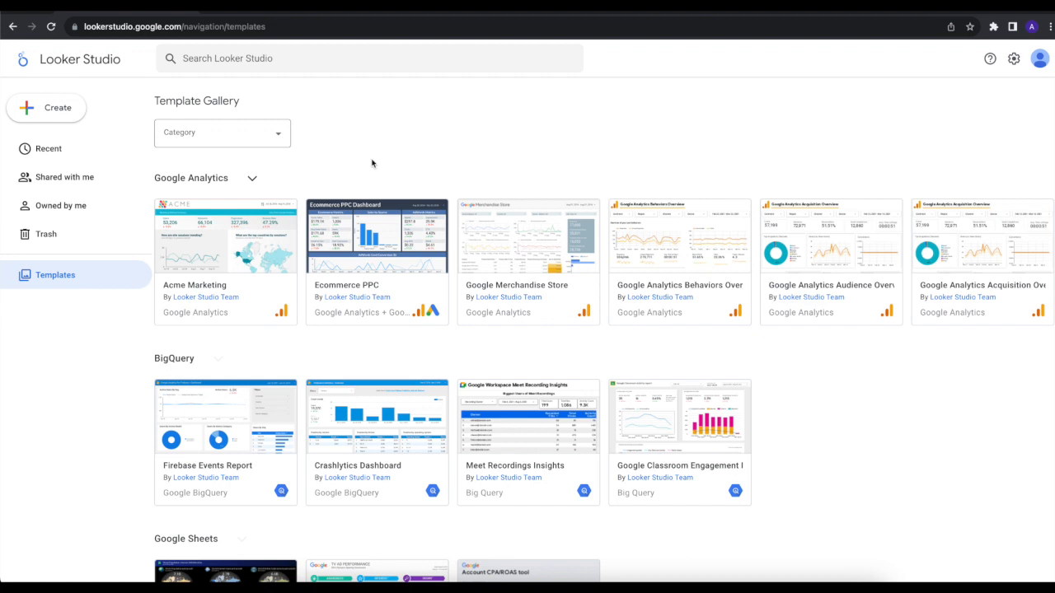
{"action": "left_click", "coordinate": [63, 162]}
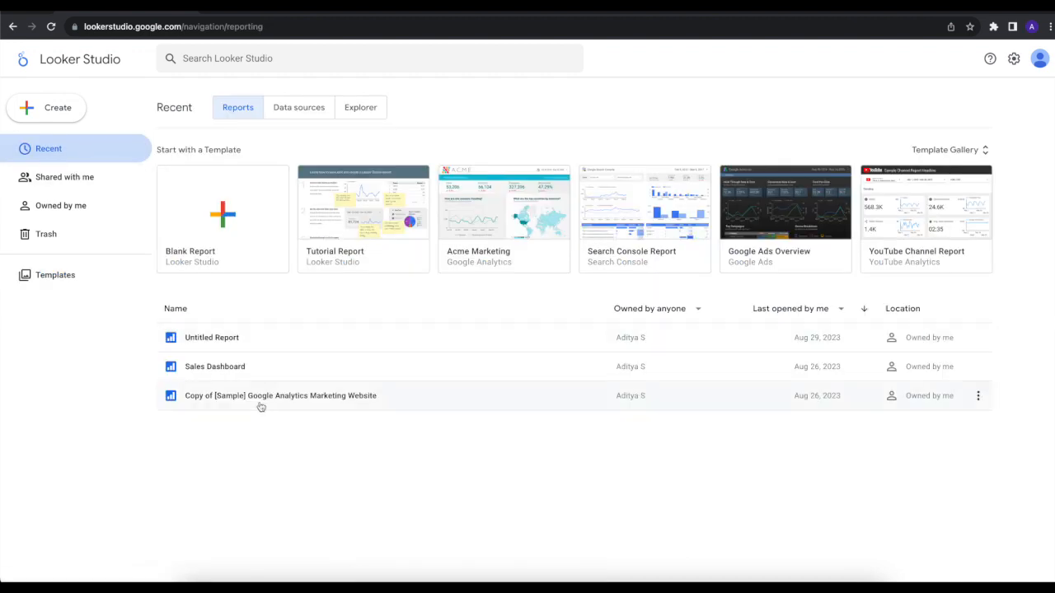
Step: Look at the types of items that can be created and the recent data sources, then return to the recent reports
{"action": "left_click", "coordinate": [66, 111]}
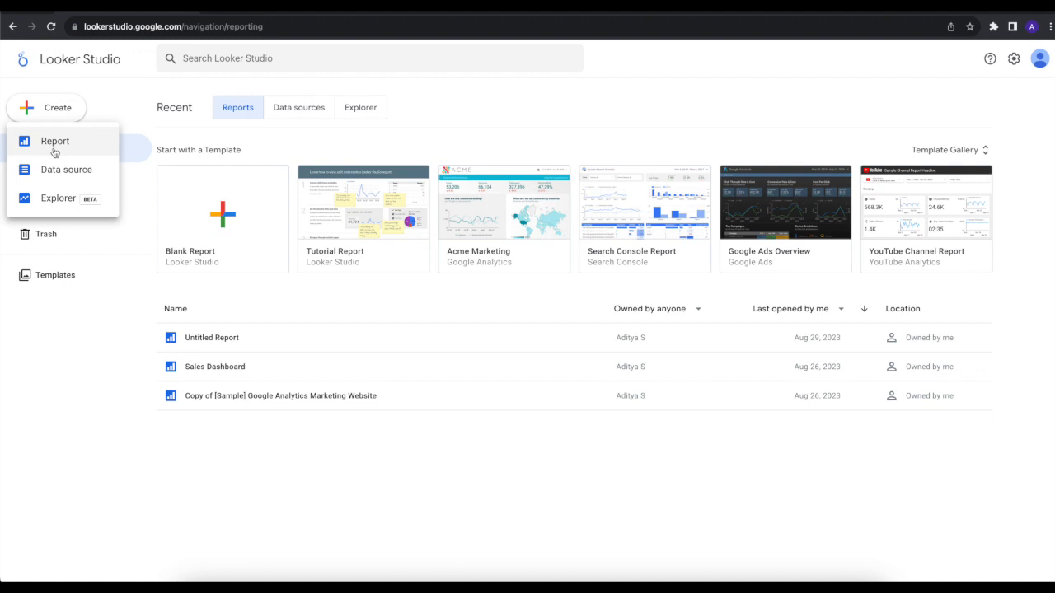
{"action": "left_click", "coordinate": [306, 107]}
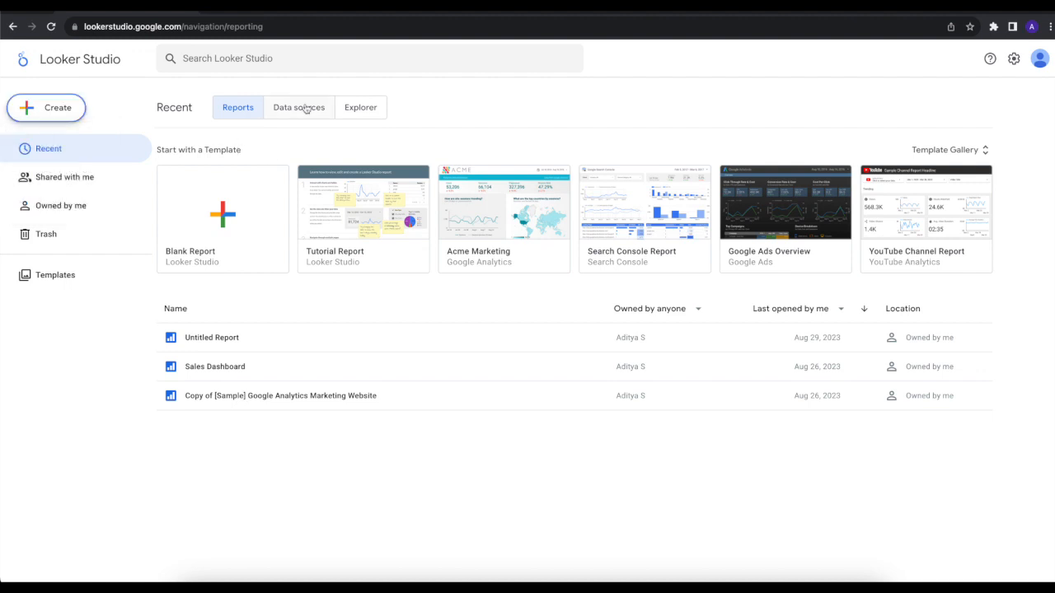
{"action": "left_click", "coordinate": [306, 107]}
{"action": "left_click", "coordinate": [45, 113]}
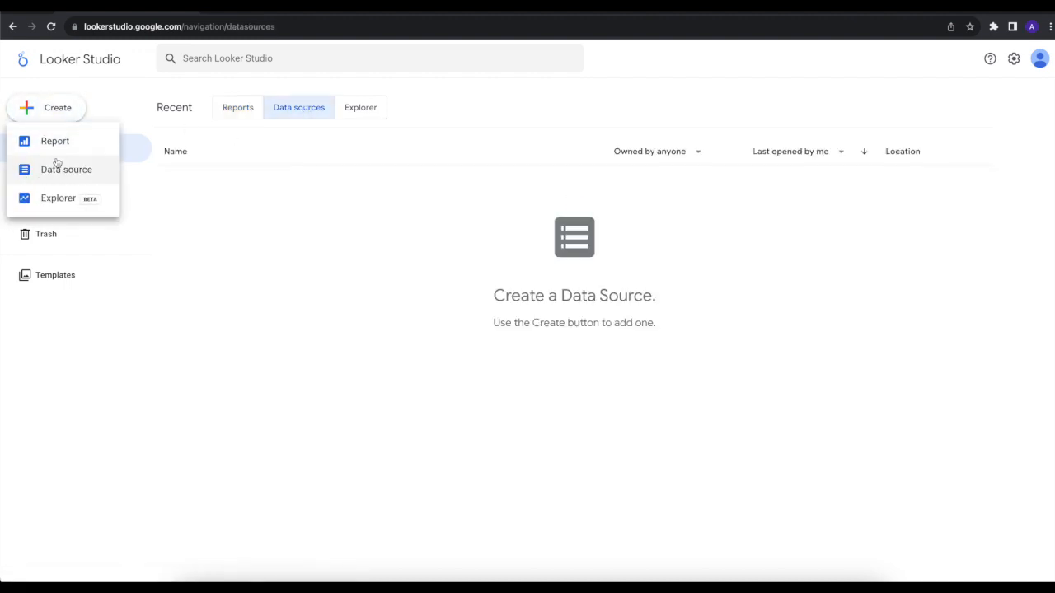
{"action": "left_click", "coordinate": [237, 115]}
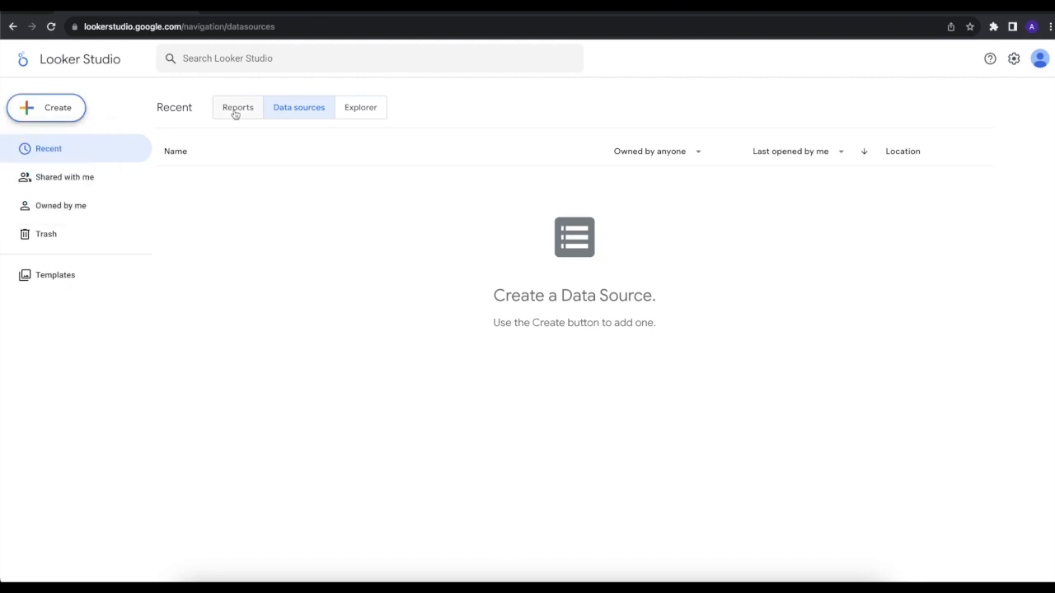
{"action": "left_click", "coordinate": [236, 115]}
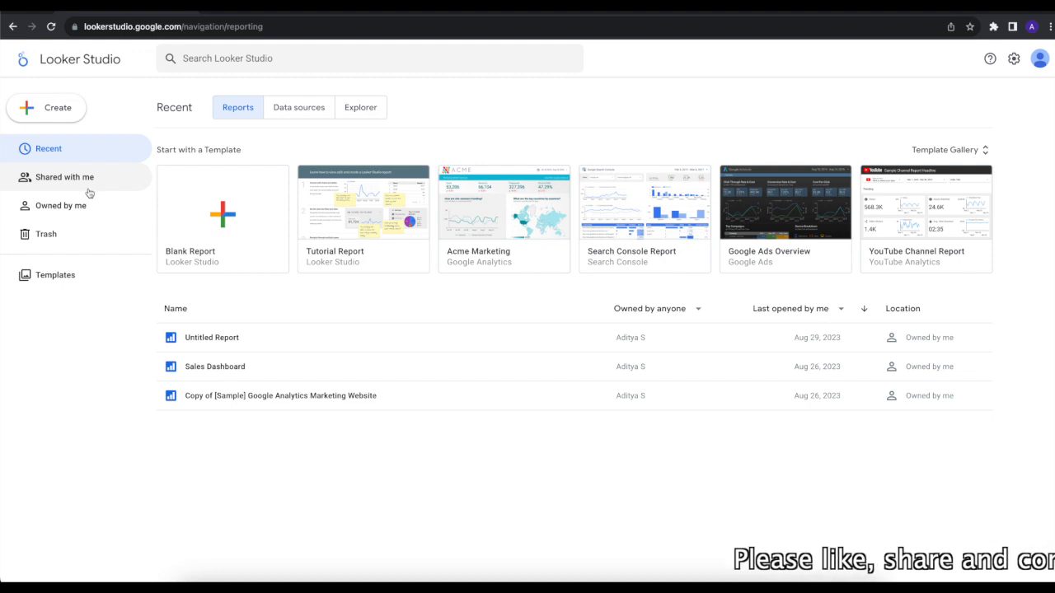
Step: Create a blank report and browse the existing data sources available to add to it
{"action": "left_click", "coordinate": [195, 233]}
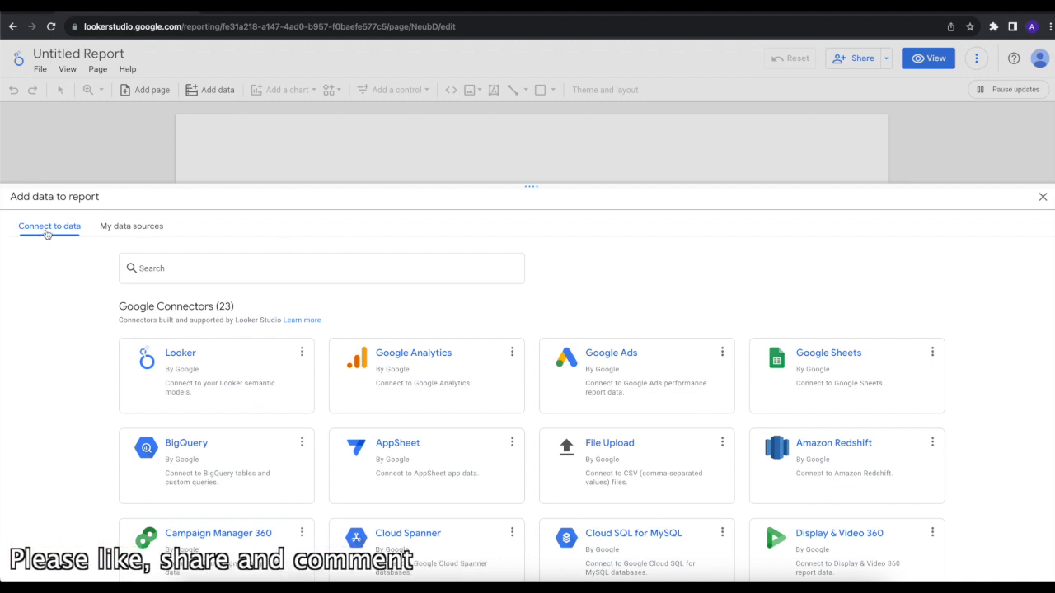
{"action": "left_click", "coordinate": [124, 235]}
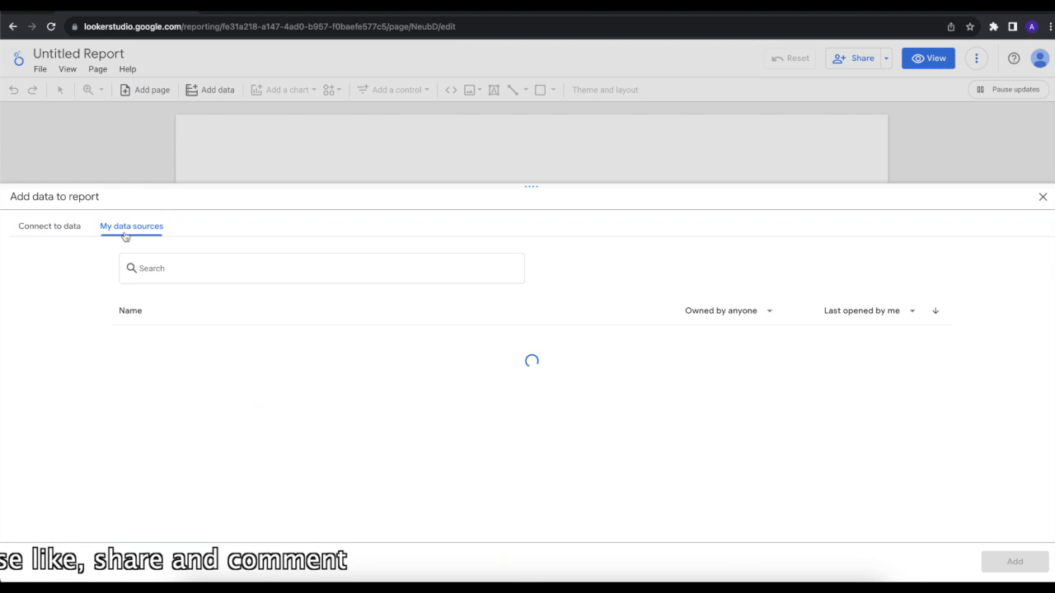
{"action": "scroll", "coordinate": [102, 410], "scroll_direction": "down", "scroll_amount": 2}
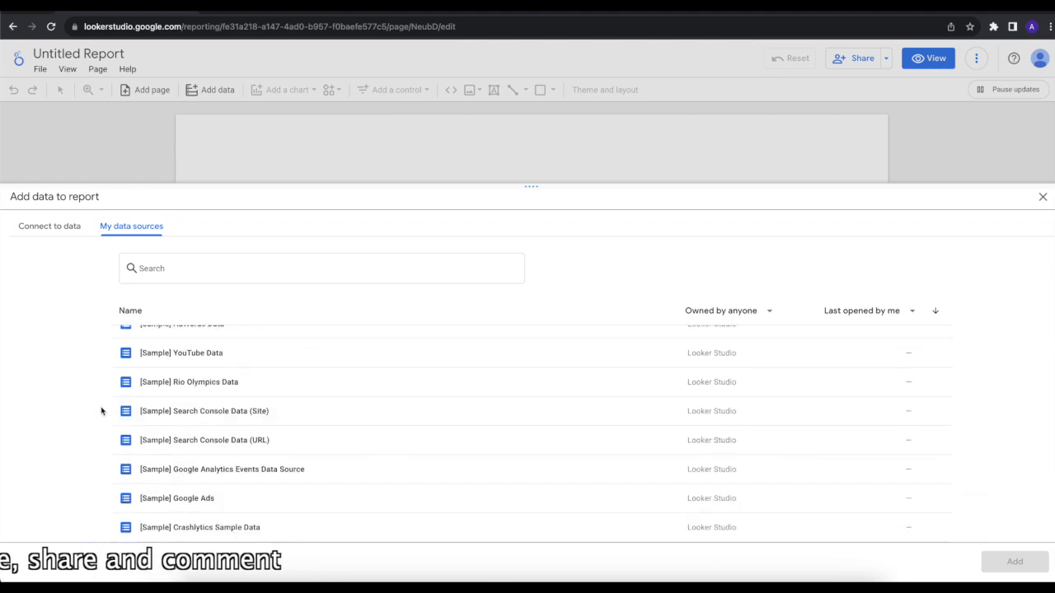
Step: Review the sample data sources listed, from World Population Data 2005 - 2014 down to Crashlytics Sample Data
{"action": "scroll", "coordinate": [266, 409], "scroll_direction": "up", "scroll_amount": 2}
{"action": "scroll", "coordinate": [265, 409], "scroll_direction": "down", "scroll_amount": 2}
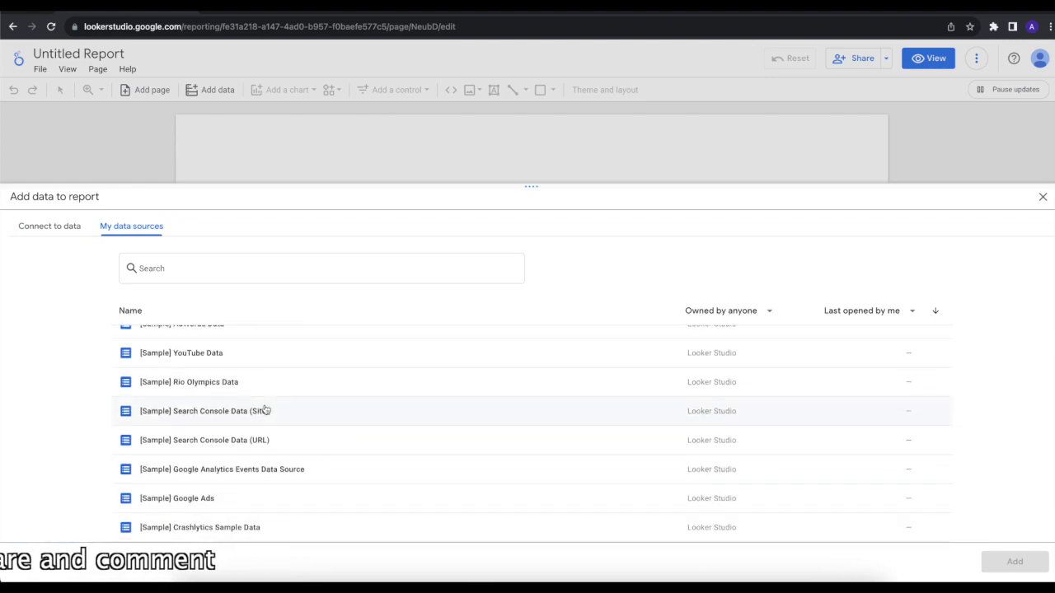
{"action": "scroll", "coordinate": [266, 410], "scroll_direction": "up", "scroll_amount": 2}
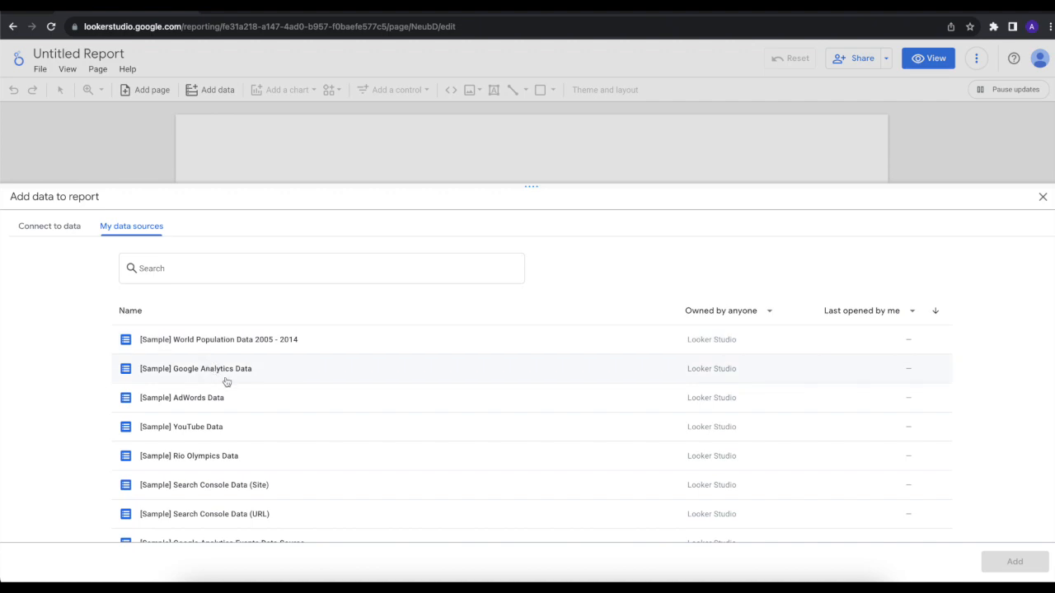
{"action": "scroll", "coordinate": [200, 407], "scroll_direction": "down", "scroll_amount": 1}
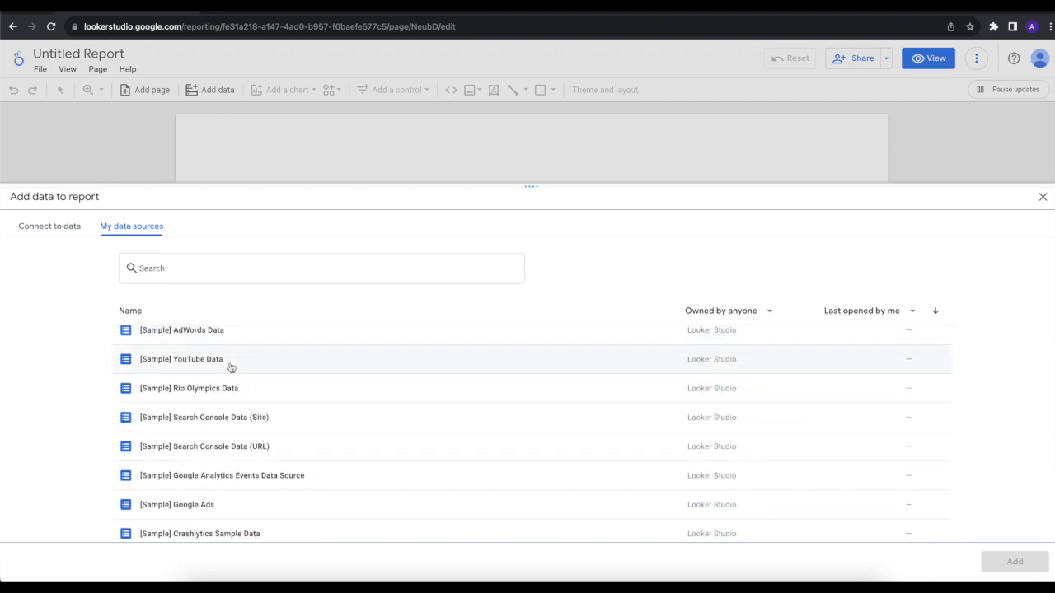
{"action": "scroll", "coordinate": [230, 371], "scroll_direction": "down", "scroll_amount": 1}
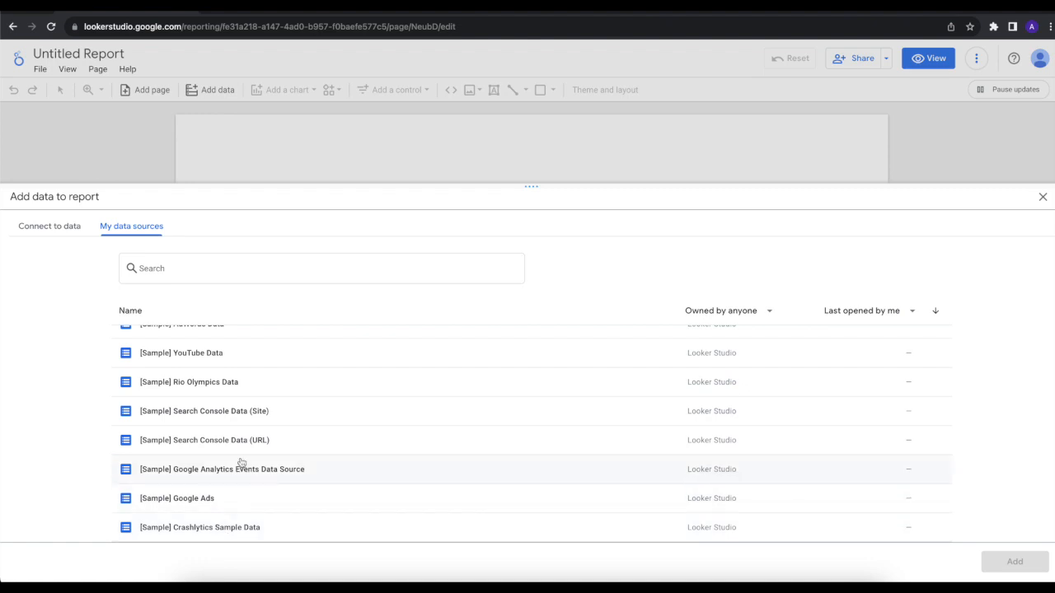
{"action": "scroll", "coordinate": [241, 463], "scroll_direction": "up", "scroll_amount": 1}
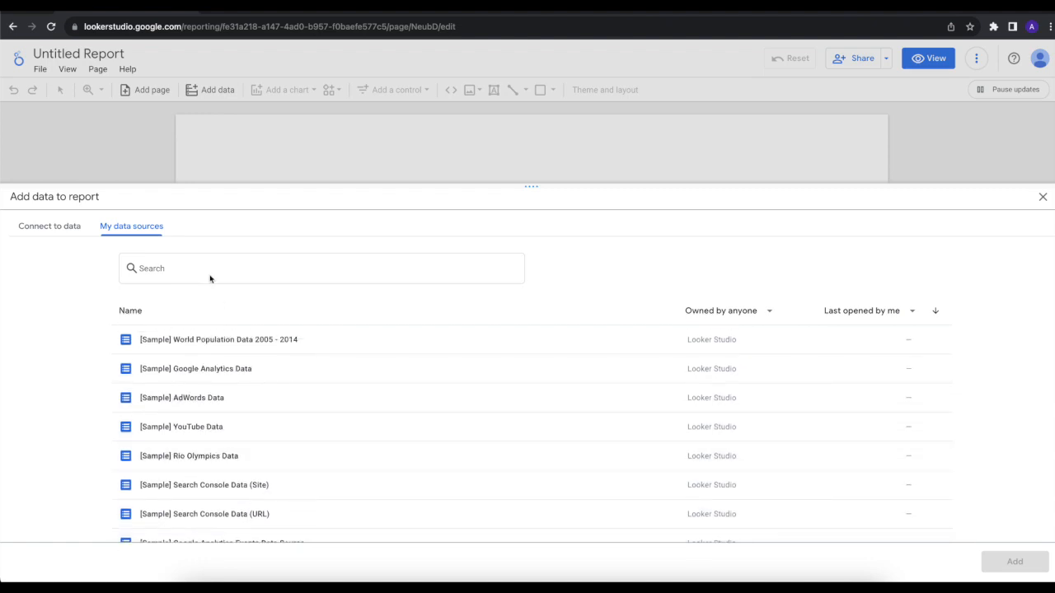
Step: Switch to the data connectors and examine the Google Connectors, from Looker through Tables by Area 120
{"action": "left_click", "coordinate": [70, 228]}
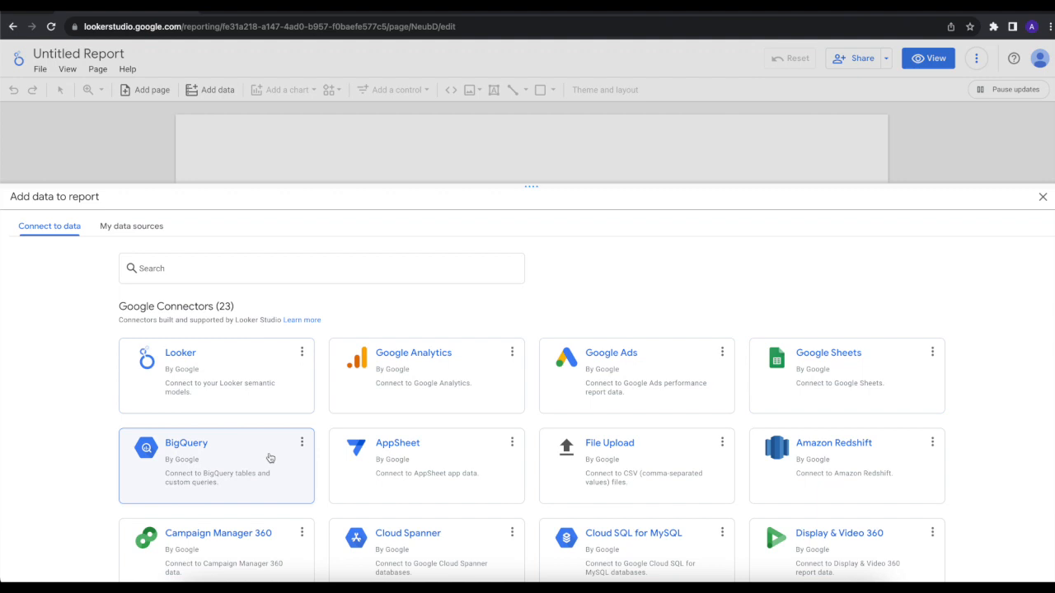
{"action": "scroll", "coordinate": [271, 459], "scroll_direction": "down", "scroll_amount": 2}
{"action": "scroll", "coordinate": [271, 459], "scroll_direction": "up", "scroll_amount": 2}
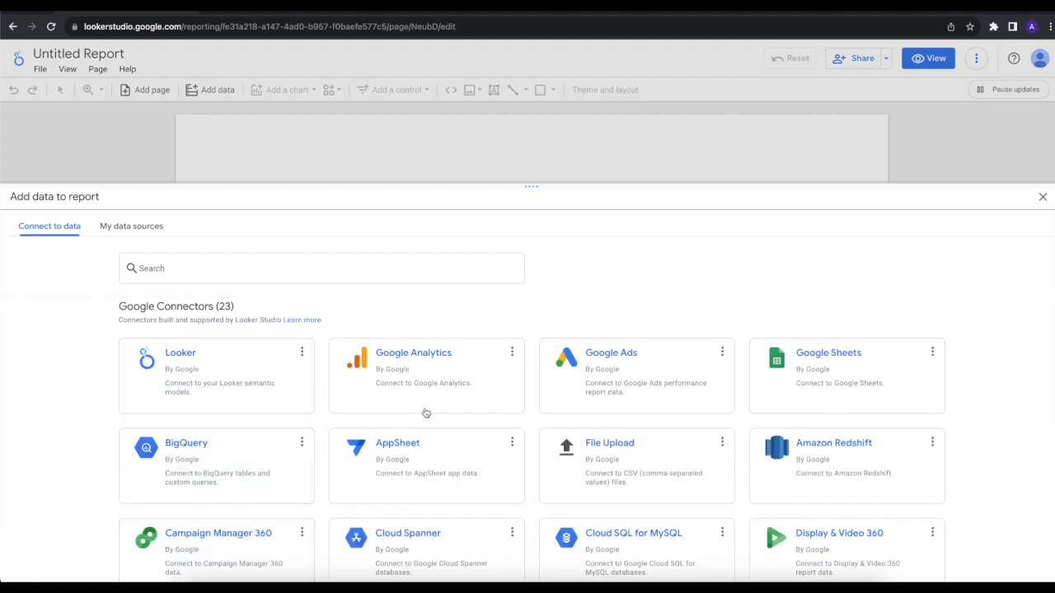
{"action": "scroll", "coordinate": [470, 458], "scroll_direction": "down", "scroll_amount": 3}
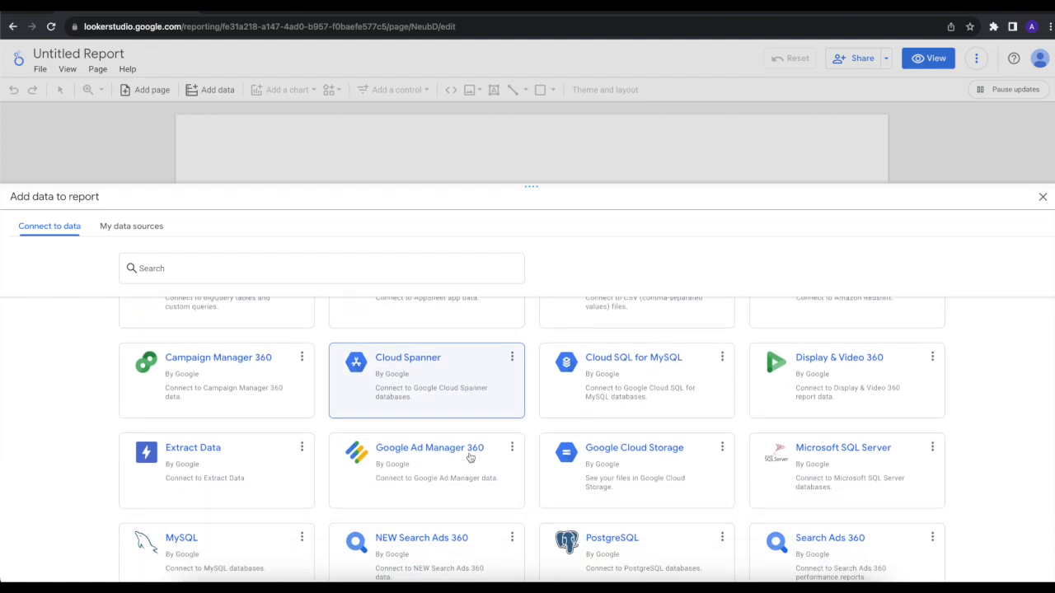
{"action": "scroll", "coordinate": [471, 458], "scroll_direction": "down", "scroll_amount": 3}
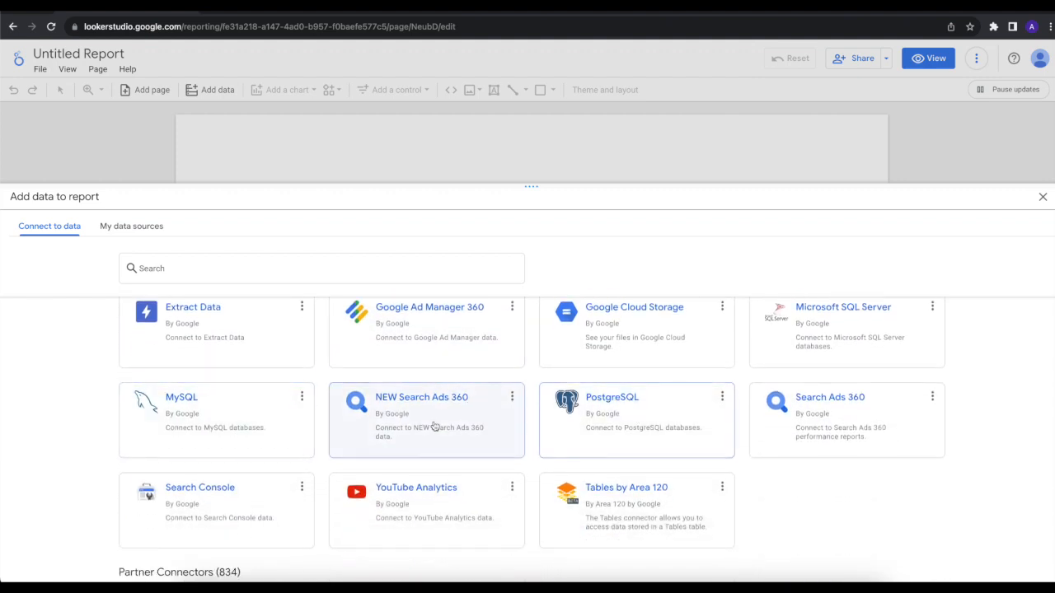
{"action": "scroll", "coordinate": [436, 425], "scroll_direction": "down", "scroll_amount": 2}
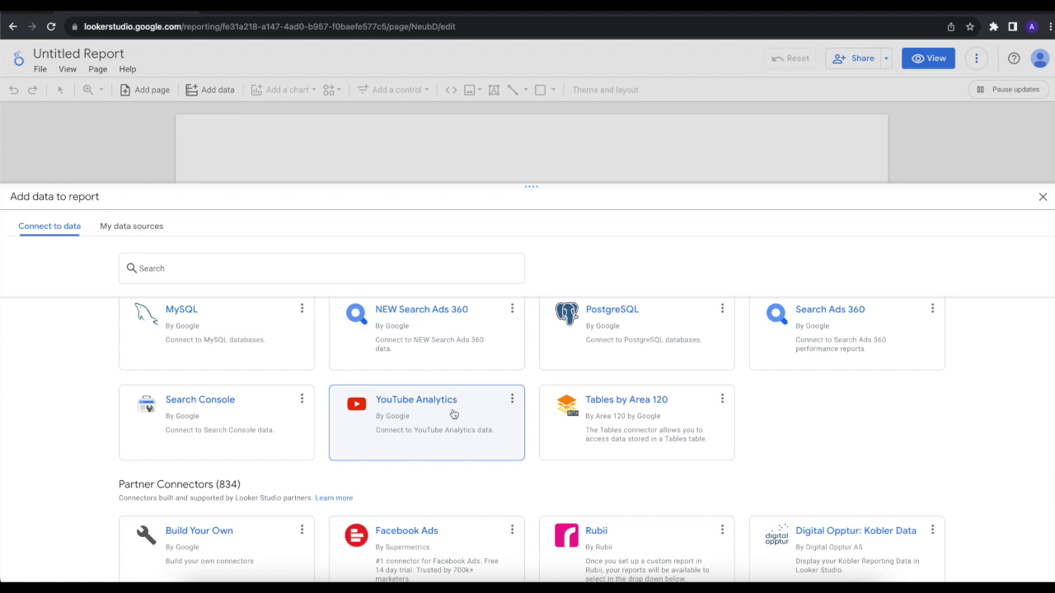
Step: Examine the Partner Connectors section, including its connector count and the range of third-party connectors offered
{"action": "scroll", "coordinate": [413, 416], "scroll_direction": "down", "scroll_amount": 2}
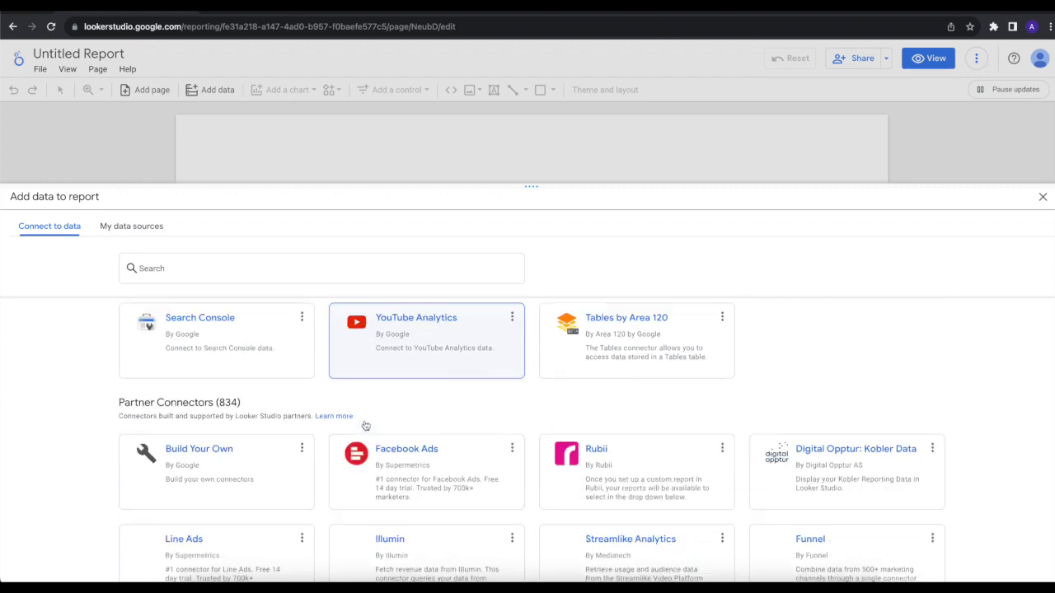
{"action": "scroll", "coordinate": [283, 396], "scroll_direction": "down", "scroll_amount": 1}
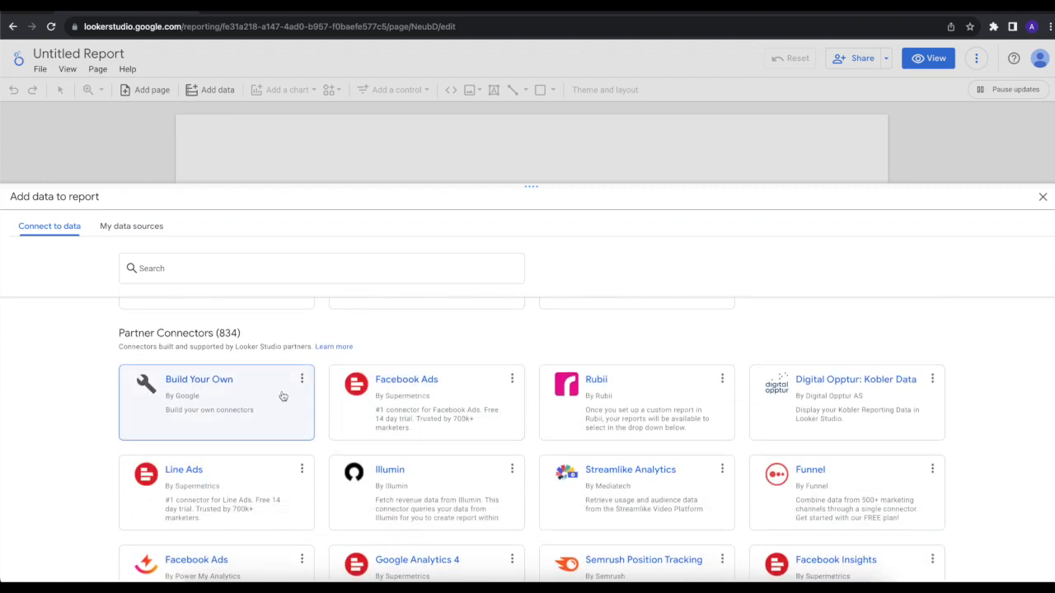
{"action": "left_click_drag", "start_coordinate": [219, 334], "coordinate": [240, 333]}
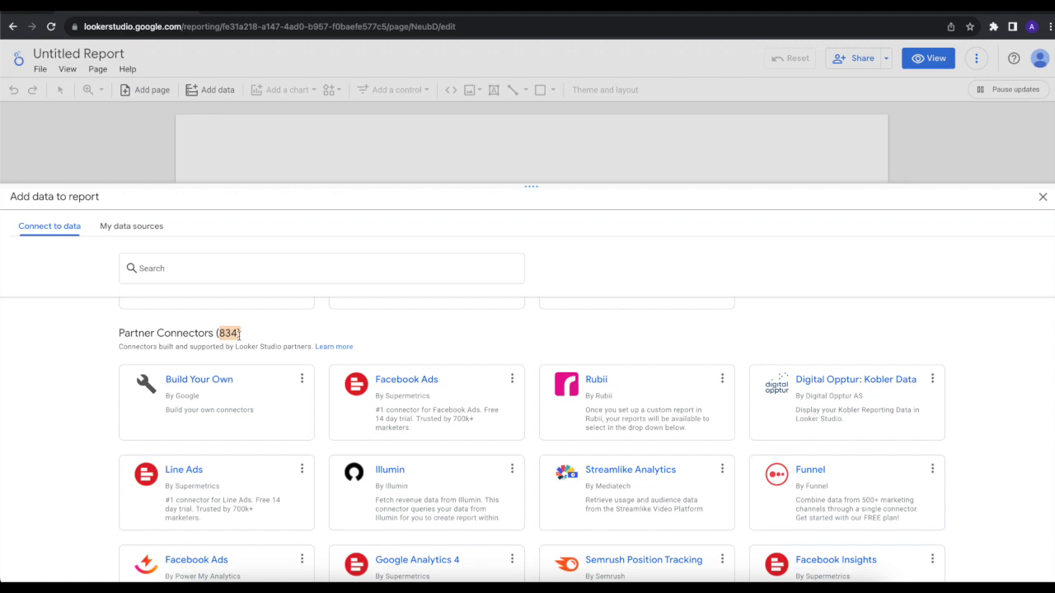
{"action": "scroll", "coordinate": [290, 427], "scroll_direction": "down", "scroll_amount": 1}
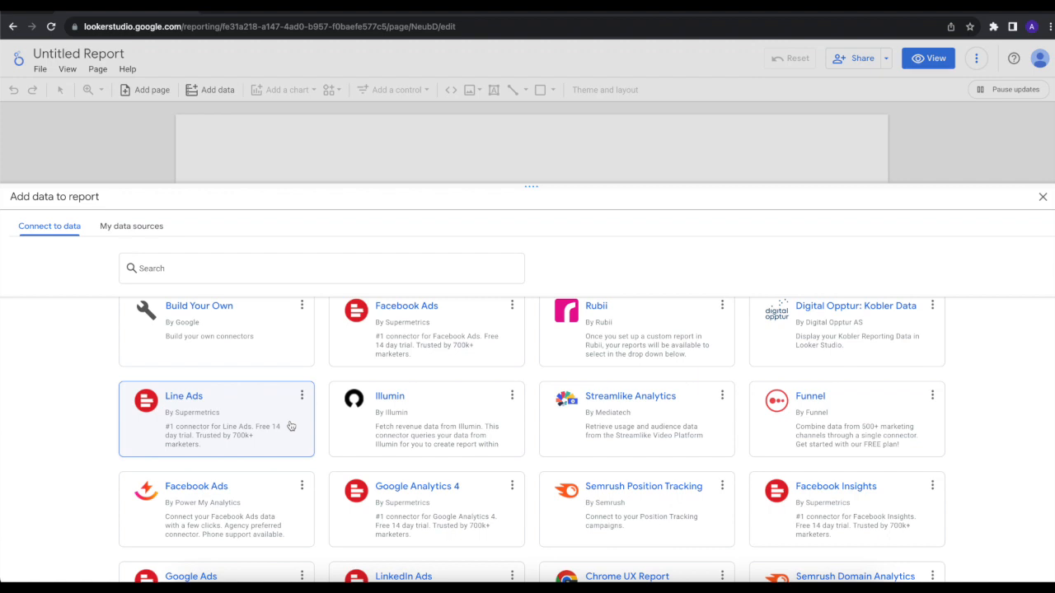
{"action": "scroll", "coordinate": [290, 425], "scroll_direction": "down", "scroll_amount": 2}
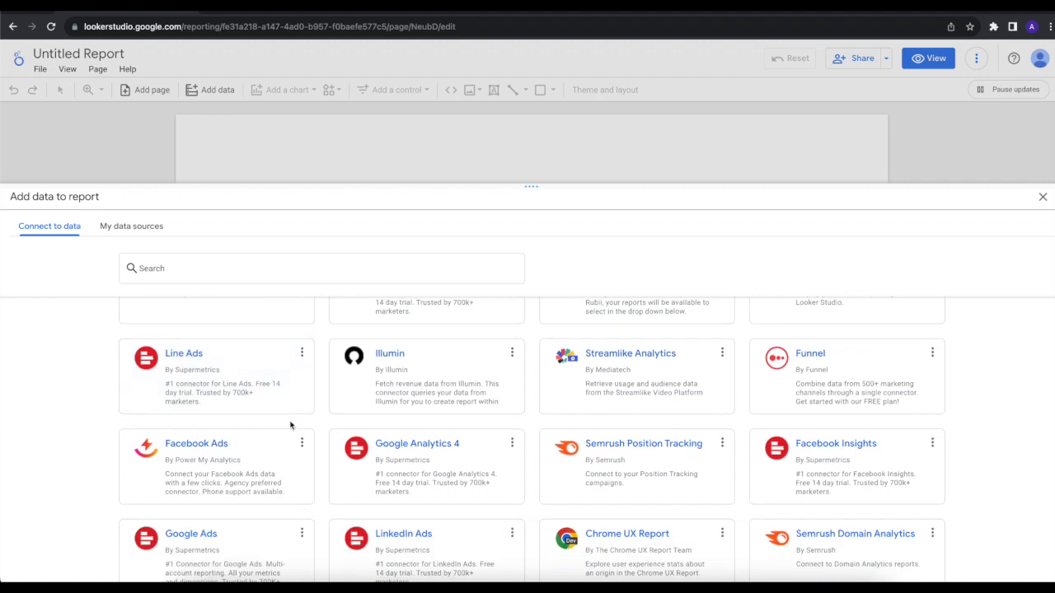
{"action": "scroll", "coordinate": [290, 425], "scroll_direction": "down", "scroll_amount": 1}
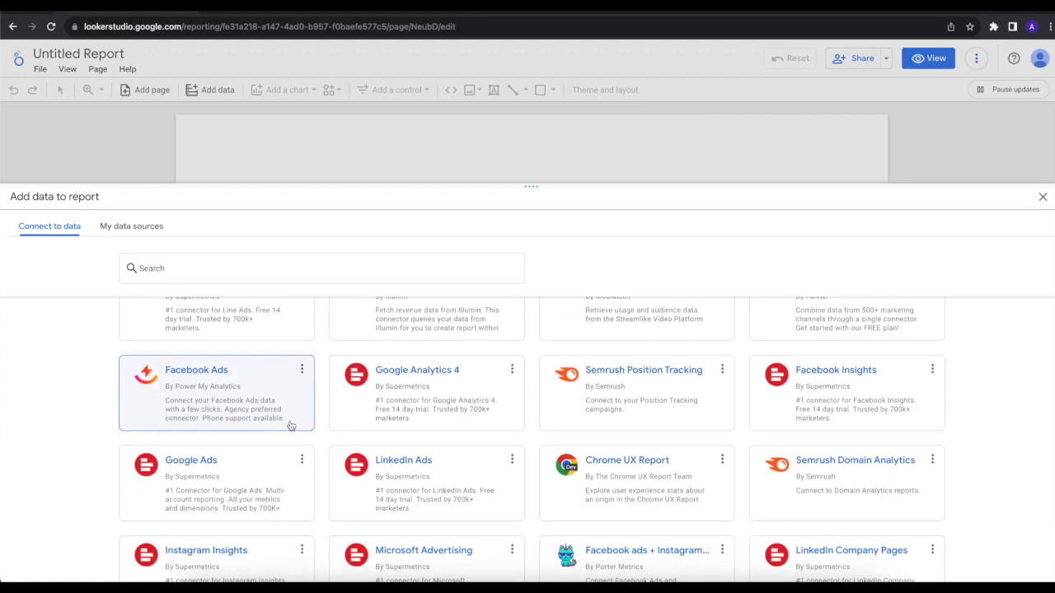
{"action": "scroll", "coordinate": [290, 425], "scroll_direction": "down", "scroll_amount": 3}
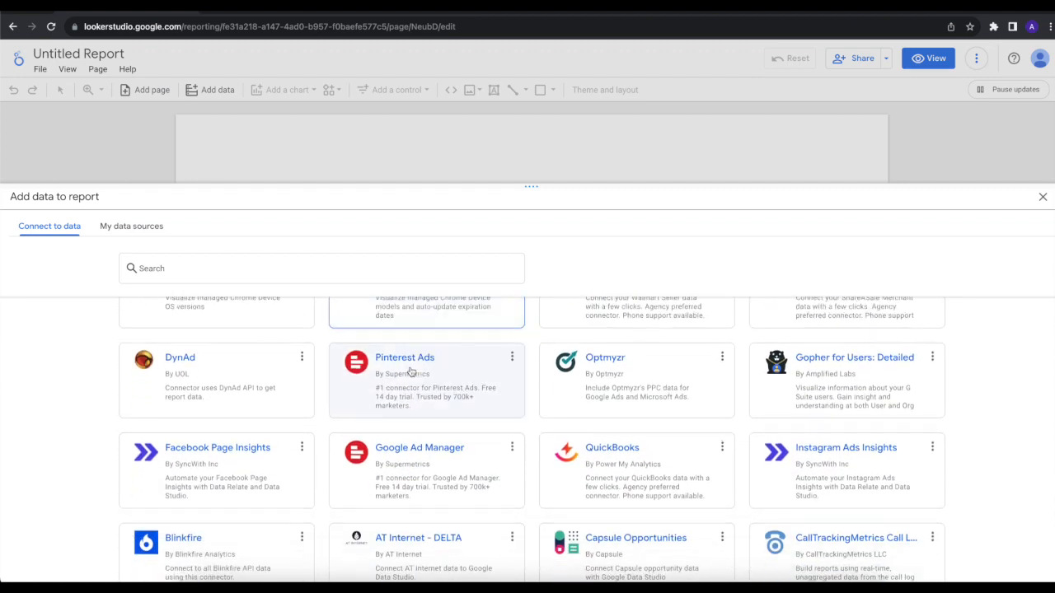
{"action": "scroll", "coordinate": [411, 372], "scroll_direction": "down", "scroll_amount": 5}
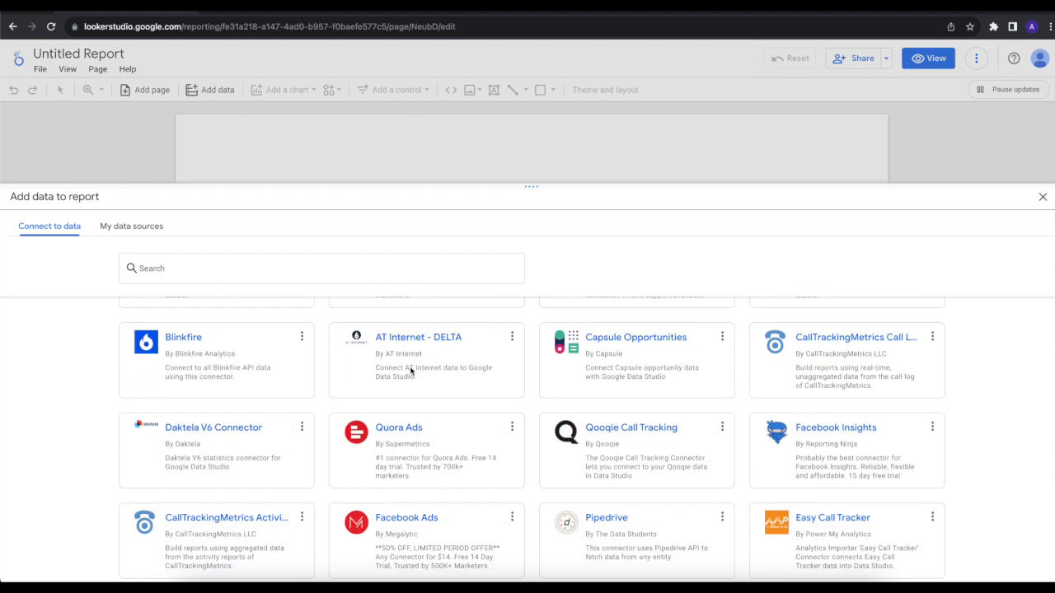
{"action": "scroll", "coordinate": [411, 373], "scroll_direction": "down", "scroll_amount": 15}
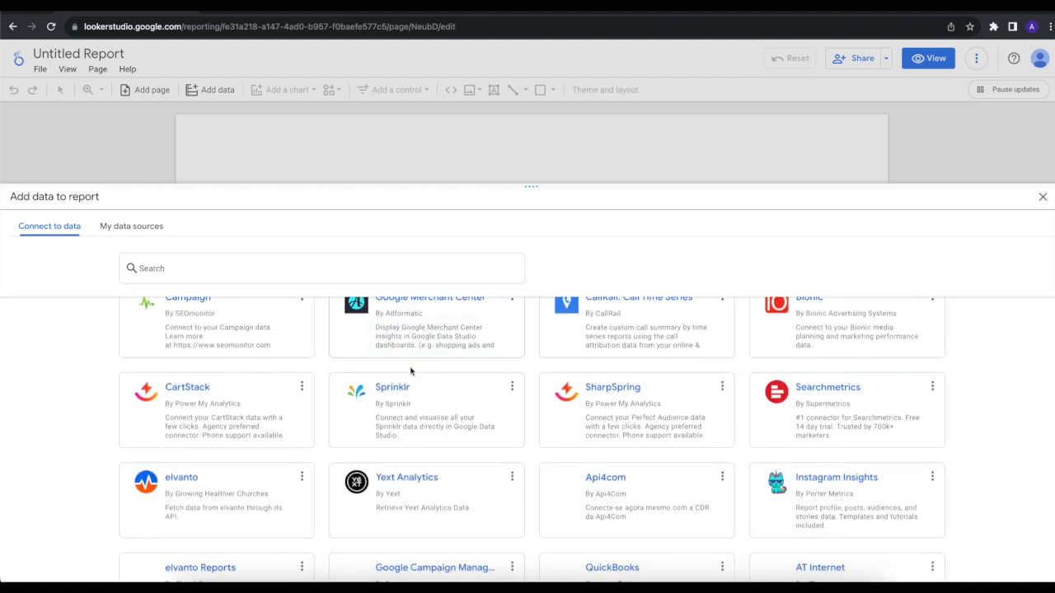
Step: Search the connectors for "amaz" and look over the Google and partner matches
{"action": "left_click", "coordinate": [236, 264]}
{"action": "type", "text": "amaz"}
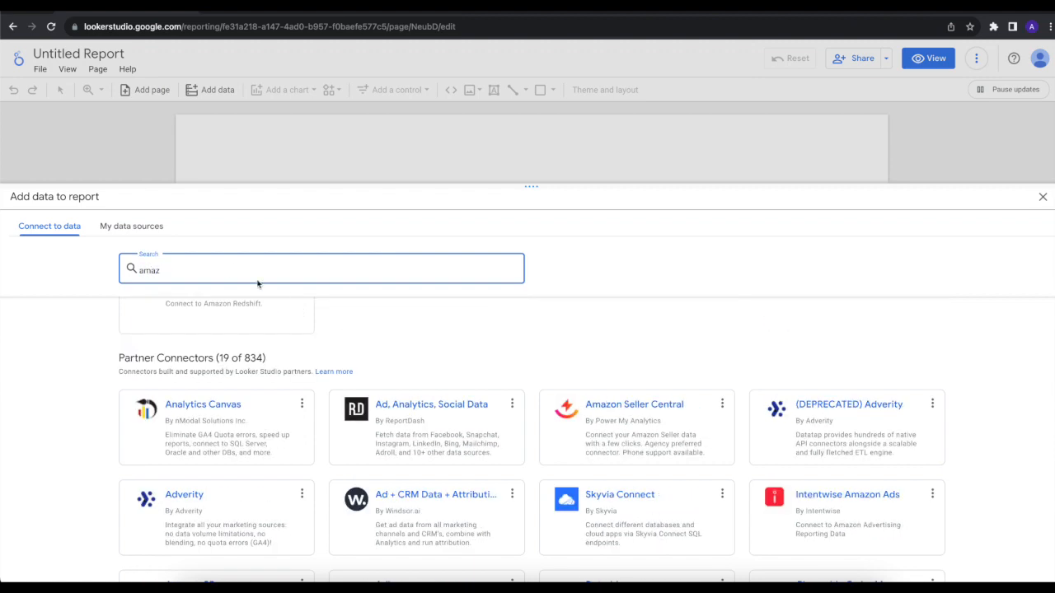
{"action": "scroll", "coordinate": [238, 316], "scroll_direction": "up", "scroll_amount": 1}
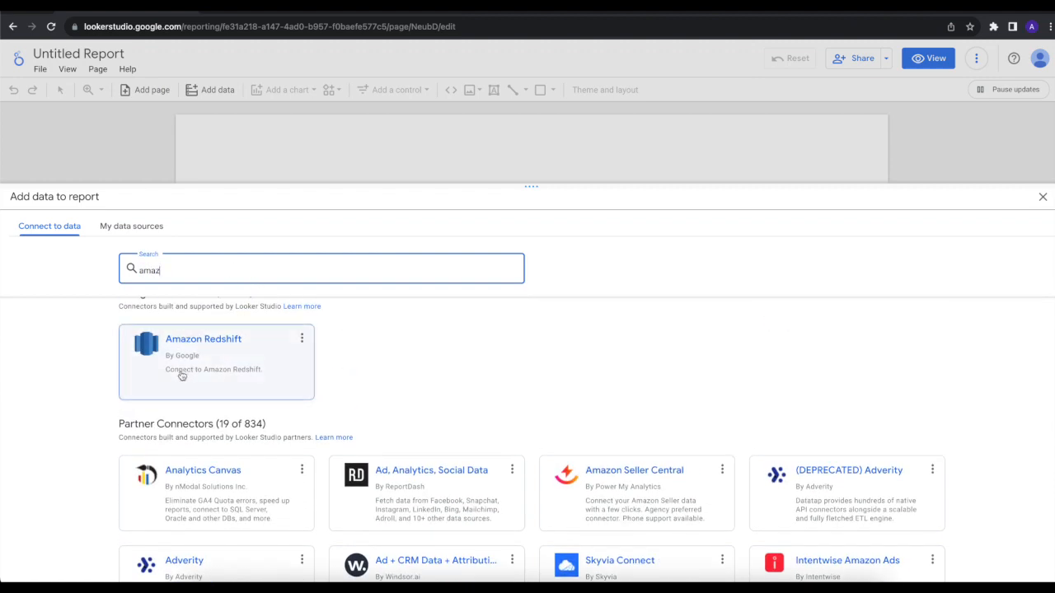
Step: Search the connectors for "snowf" instead and check the Google and partner options for Snowflake
{"action": "double_click", "coordinate": [152, 273]}
{"action": "type", "text": "s"}
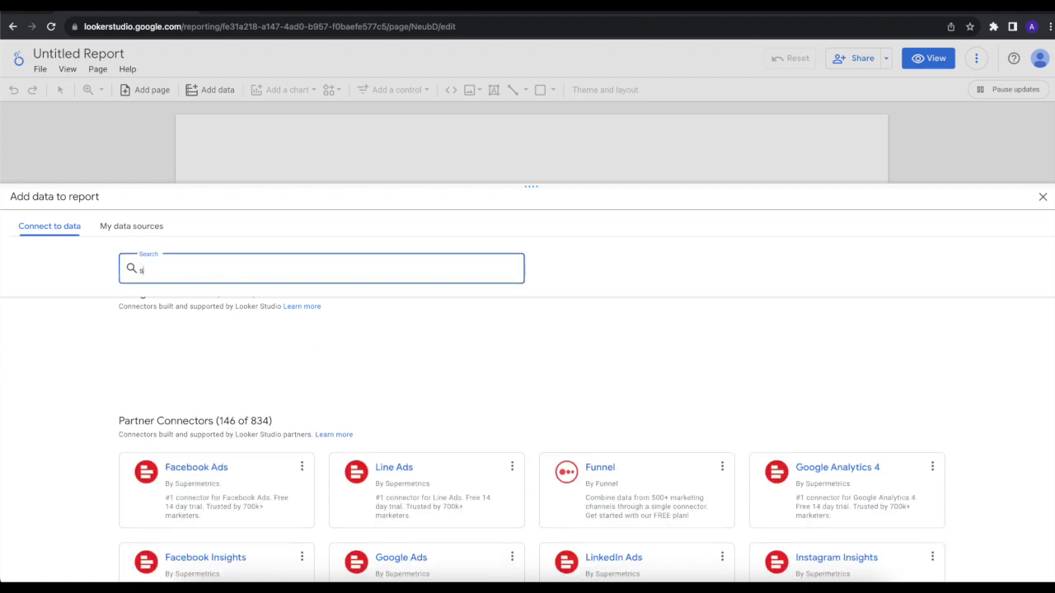
{"action": "type", "text": "mnowf"}
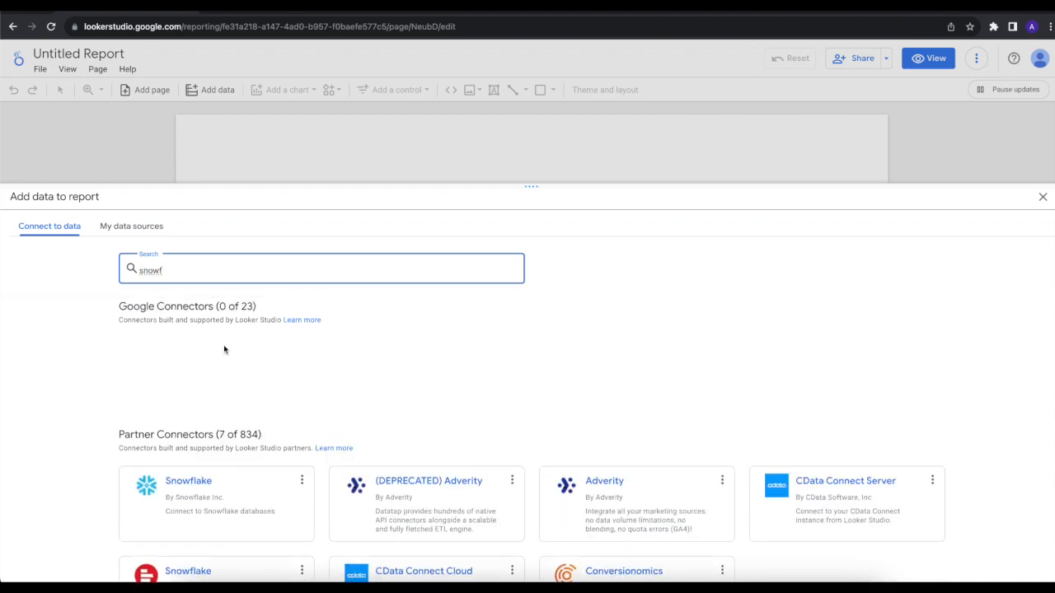
{"action": "left_click_drag", "start_coordinate": [128, 312], "coordinate": [199, 310]}
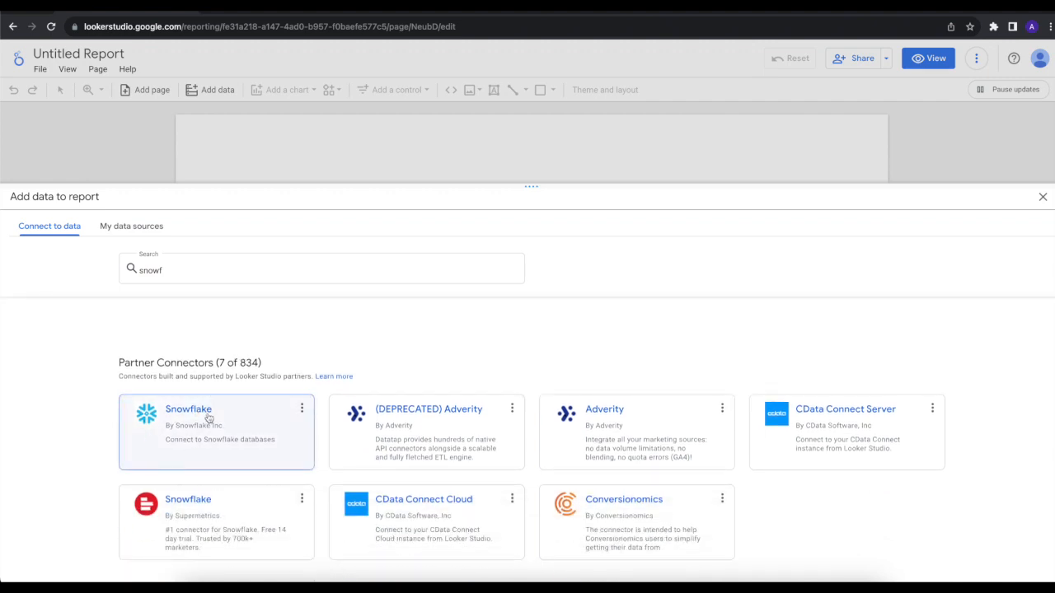
{"action": "scroll", "coordinate": [214, 445], "scroll_direction": "down", "scroll_amount": 1}
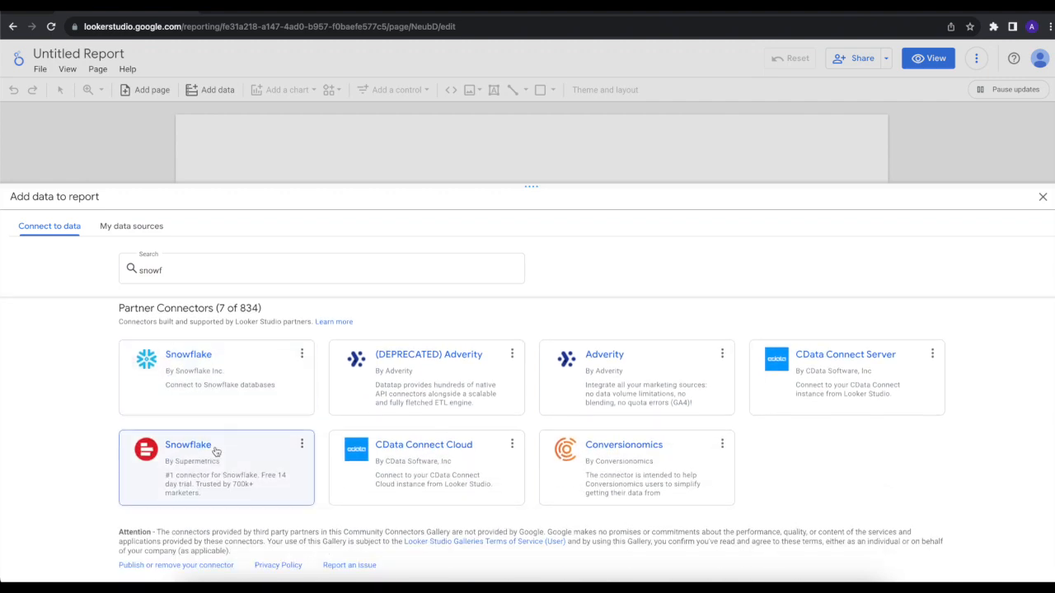
Step: Replace the connector search with "sql server"
{"action": "left_click_drag", "start_coordinate": [196, 264], "coordinate": [113, 275]}
{"action": "type", "text": "sql"}
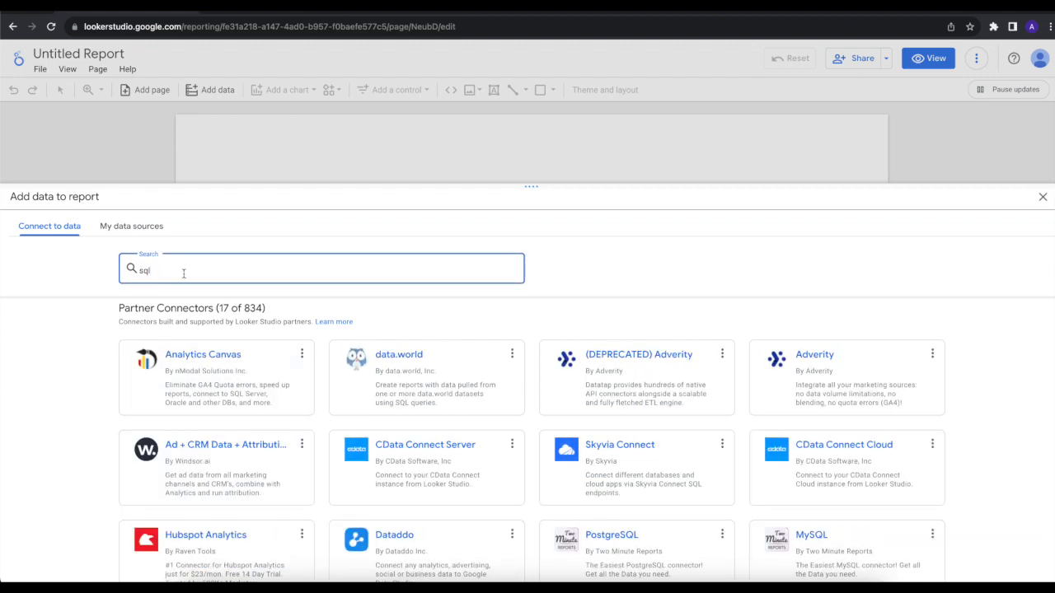
{"action": "type", "text": " server"}
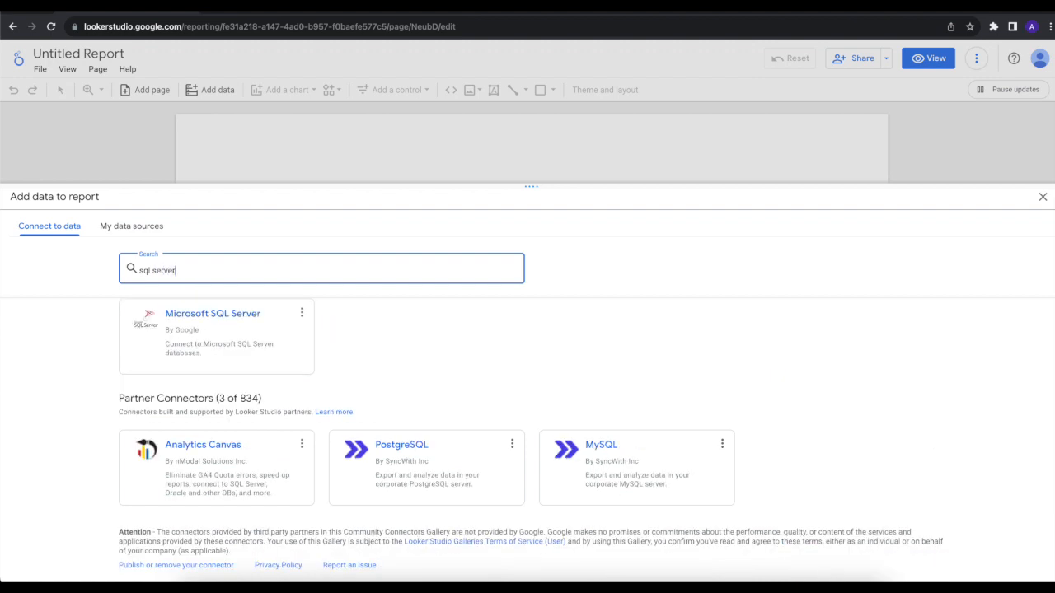
Step: Search the connectors for "sales" and look through the matching partner connectors to the end of the list
{"action": "left_click_drag", "start_coordinate": [186, 271], "coordinate": [119, 276]}
{"action": "type", "text": "sales"}
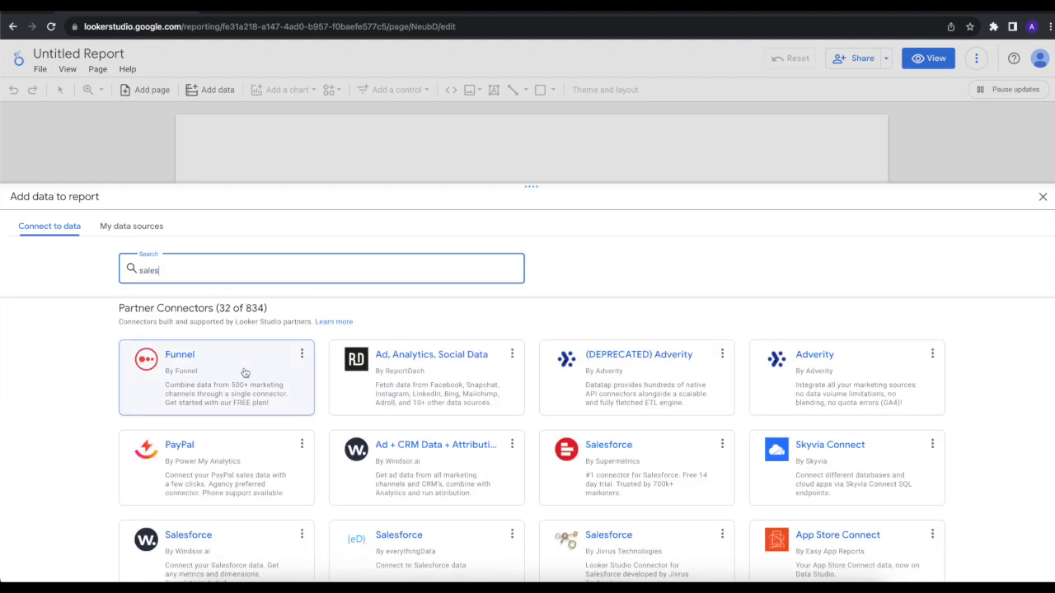
{"action": "scroll", "coordinate": [231, 487], "scroll_direction": "down", "scroll_amount": 1}
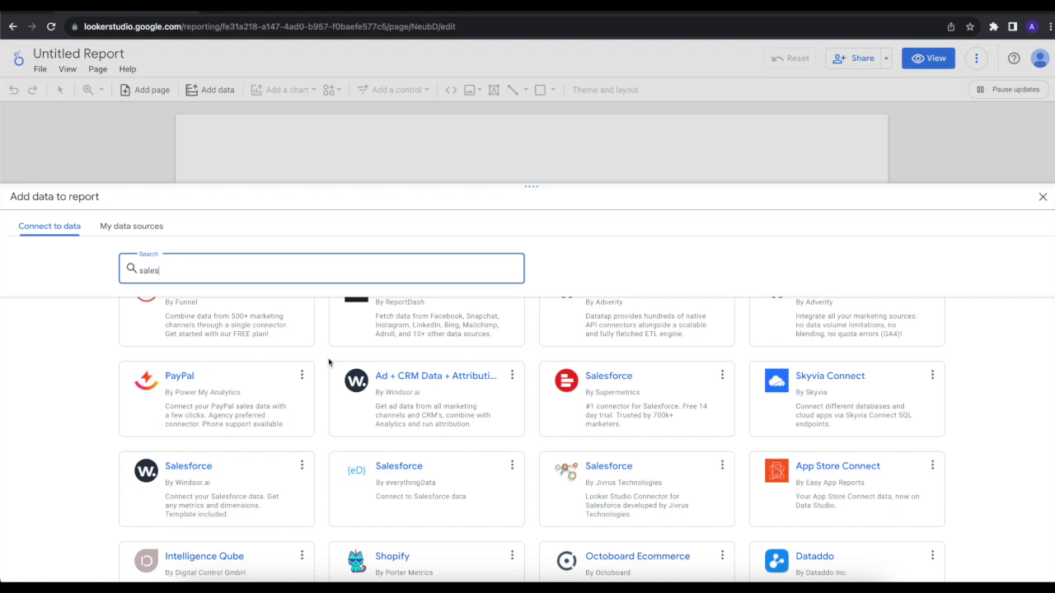
{"action": "scroll", "coordinate": [328, 363], "scroll_direction": "down", "scroll_amount": 4}
{"action": "scroll", "coordinate": [328, 362], "scroll_direction": "down", "scroll_amount": 3}
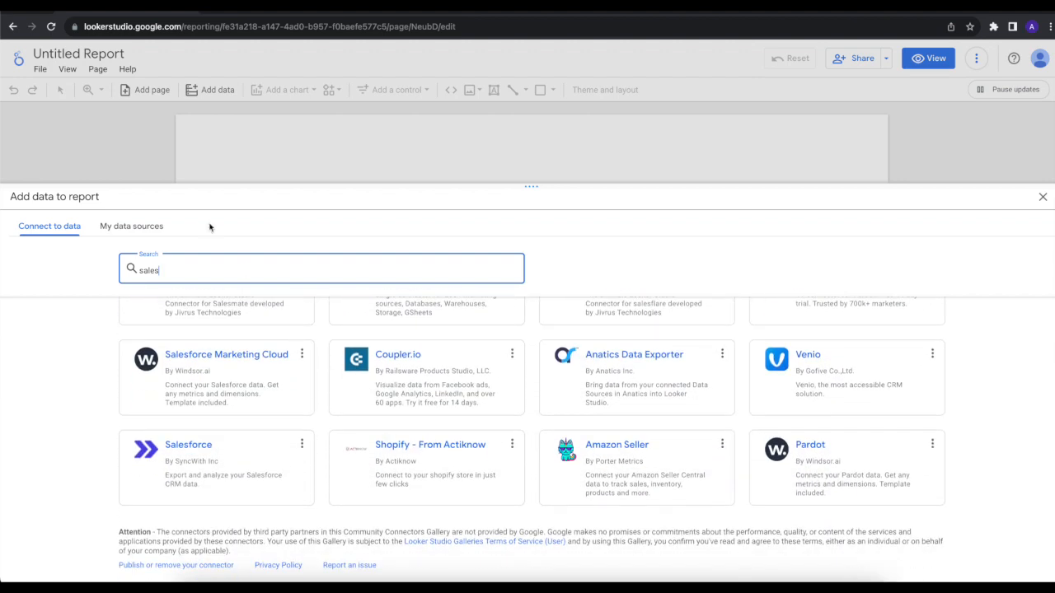
Step: Change the connector search to "mongo"
{"action": "left_click_drag", "start_coordinate": [165, 273], "coordinate": [113, 274]}
{"action": "type", "text": "mongo"}
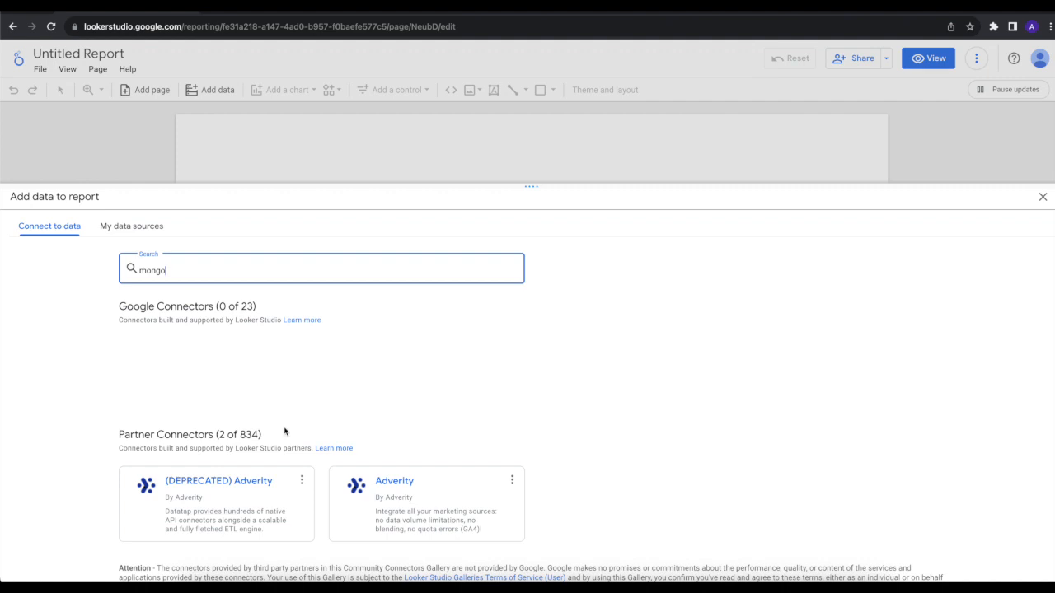
Step: Clear the connector search and open the File Upload connector for CSV files among the Google Connectors
{"action": "left_click_drag", "start_coordinate": [176, 271], "coordinate": [132, 272]}
{"action": "key", "text": "BackSpace"}
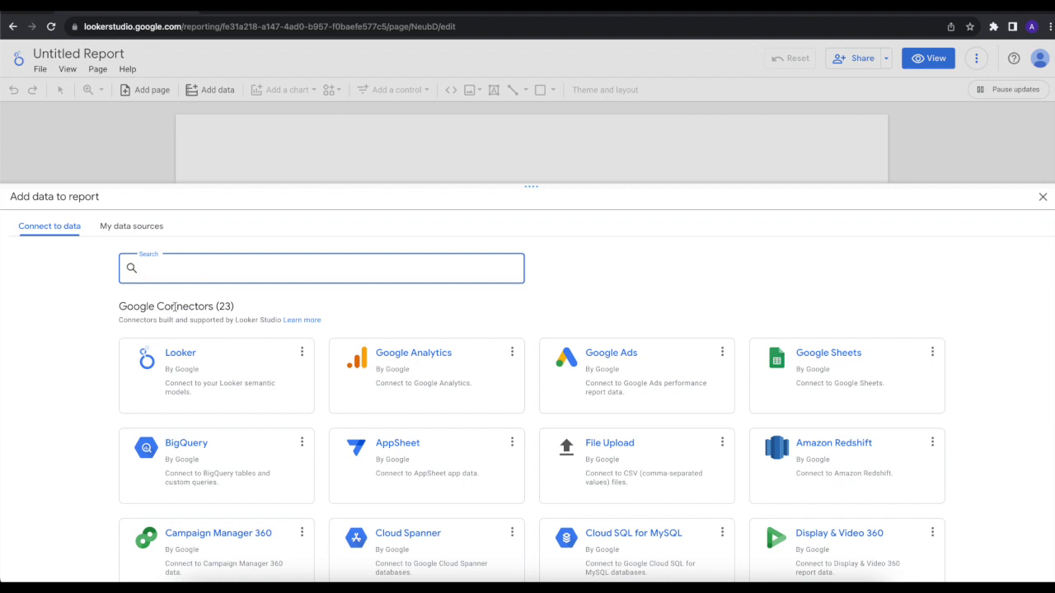
{"action": "scroll", "coordinate": [153, 439], "scroll_direction": "down", "scroll_amount": 1}
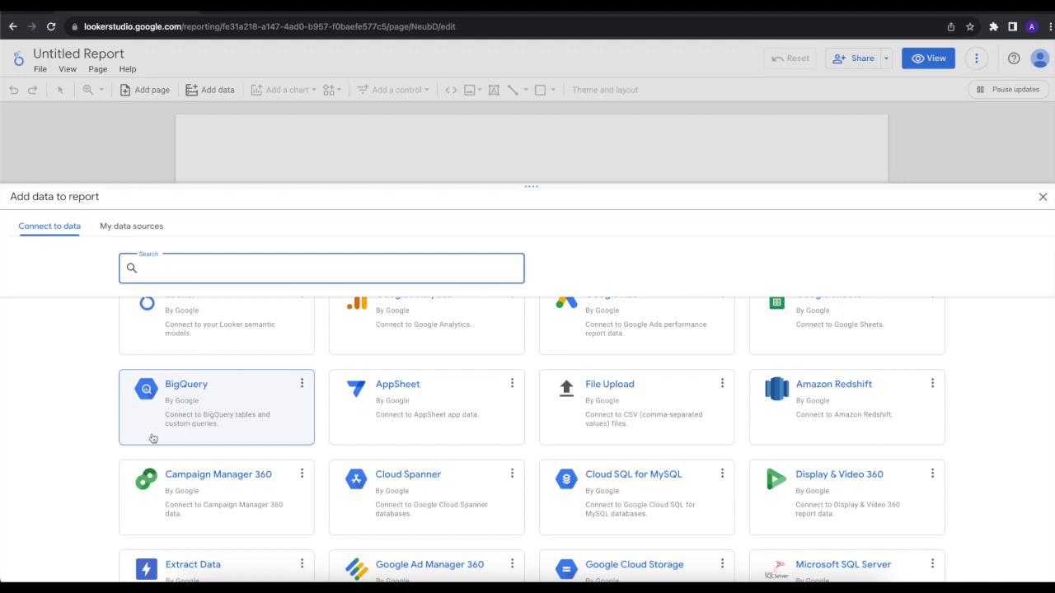
{"action": "scroll", "coordinate": [153, 438], "scroll_direction": "down", "scroll_amount": 1}
{"action": "scroll", "coordinate": [153, 439], "scroll_direction": "down", "scroll_amount": 1}
{"action": "scroll", "coordinate": [153, 438], "scroll_direction": "up", "scroll_amount": 1}
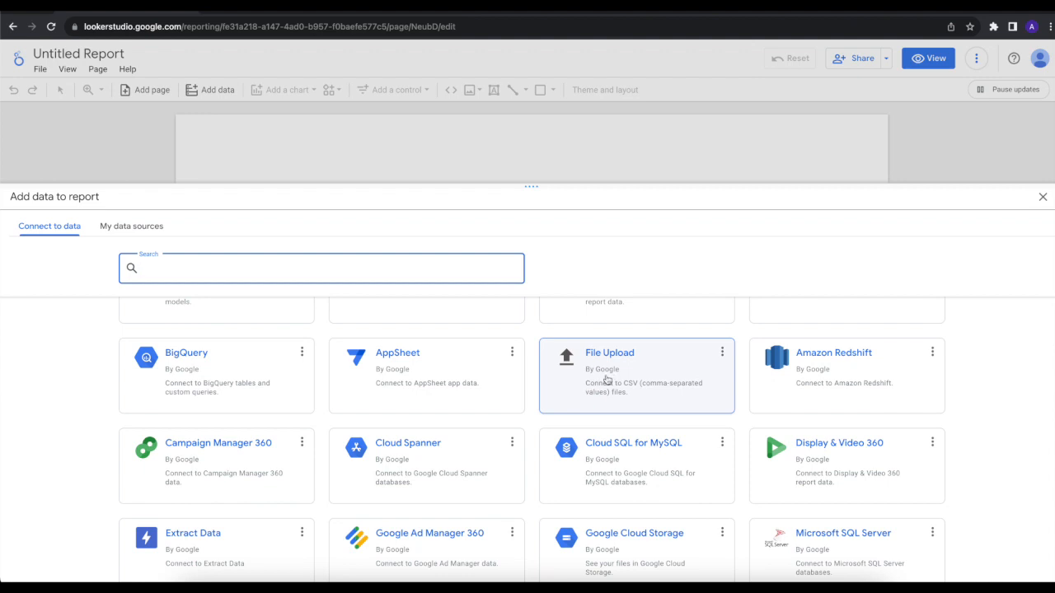
{"action": "left_click", "coordinate": [631, 389]}
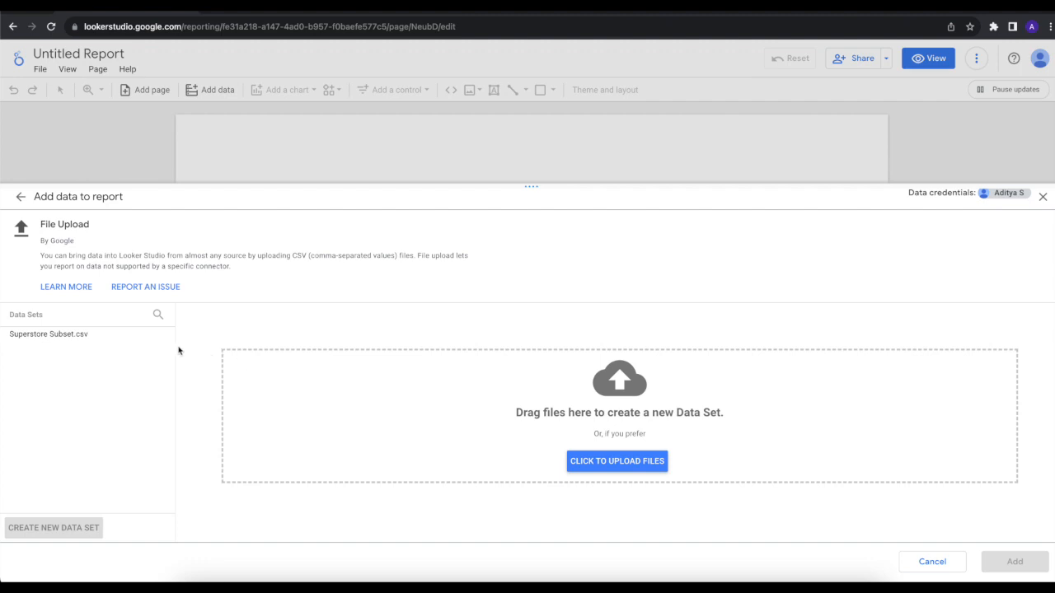
Step: Add the Superstore Subset.csv data set to the report and delete the default Order Priority table from the page
{"action": "left_click", "coordinate": [56, 337]}
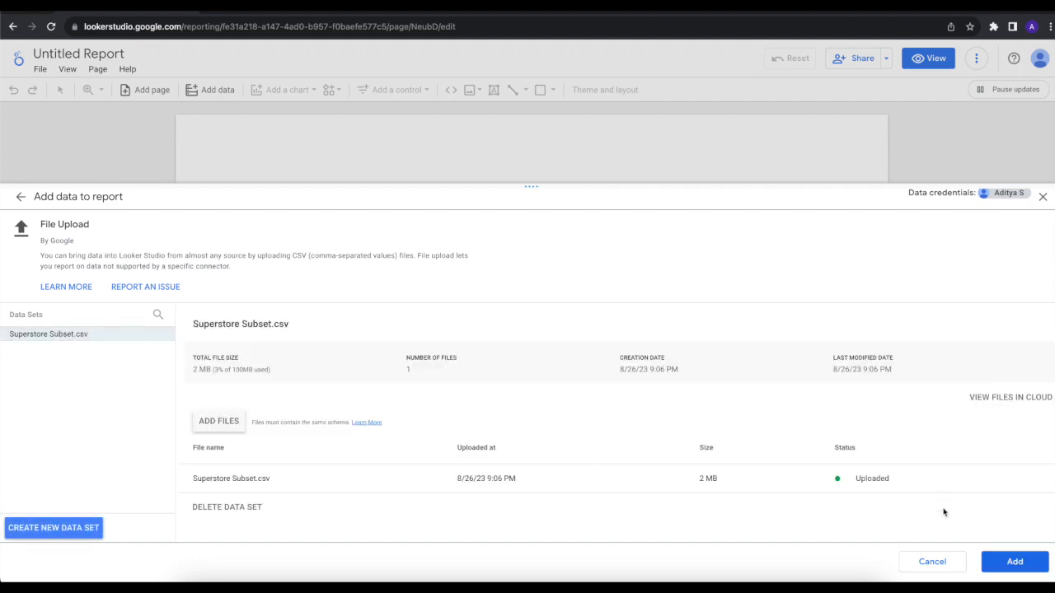
{"action": "left_click", "coordinate": [1001, 561]}
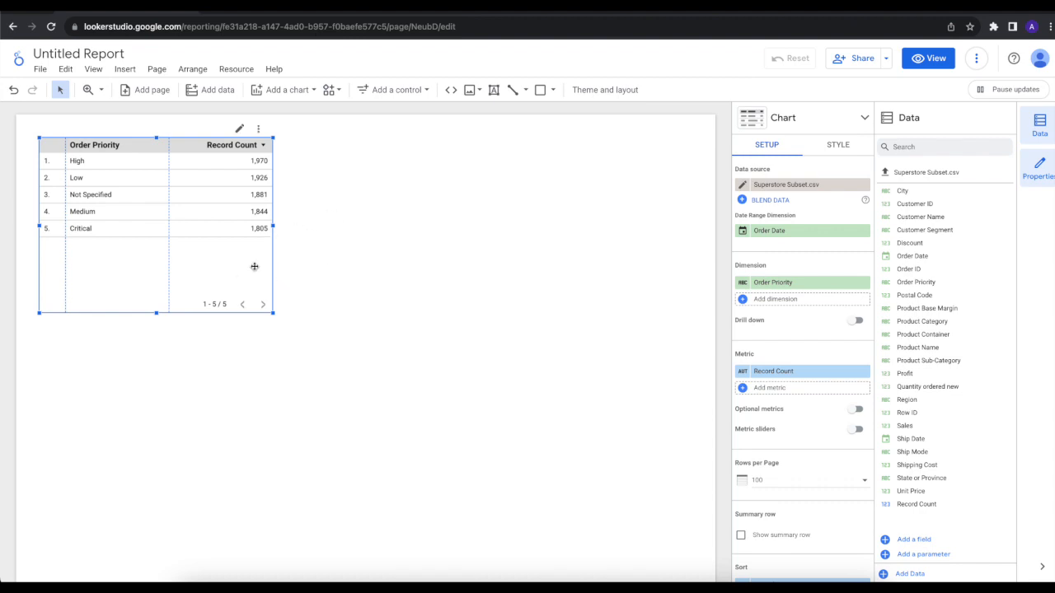
{"action": "mouse_move", "coordinate": [237, 280]}
{"action": "left_mouse_down"}
{"action": "mouse_move", "coordinate": [250, 273]}
{"action": "mouse_move", "coordinate": [242, 288]}
{"action": "left_mouse_up"}
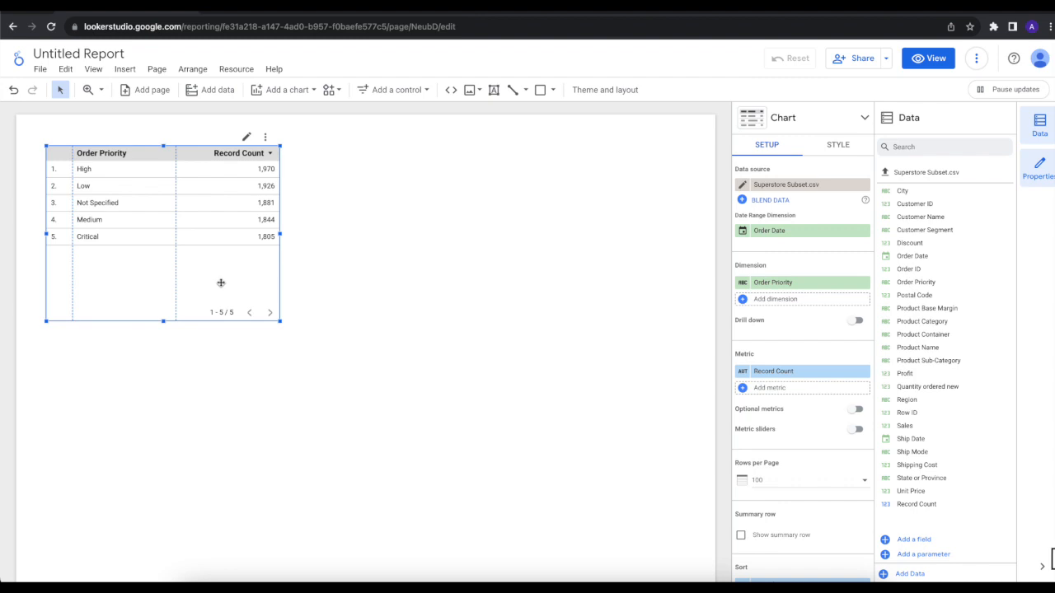
{"action": "key", "text": "Delete"}
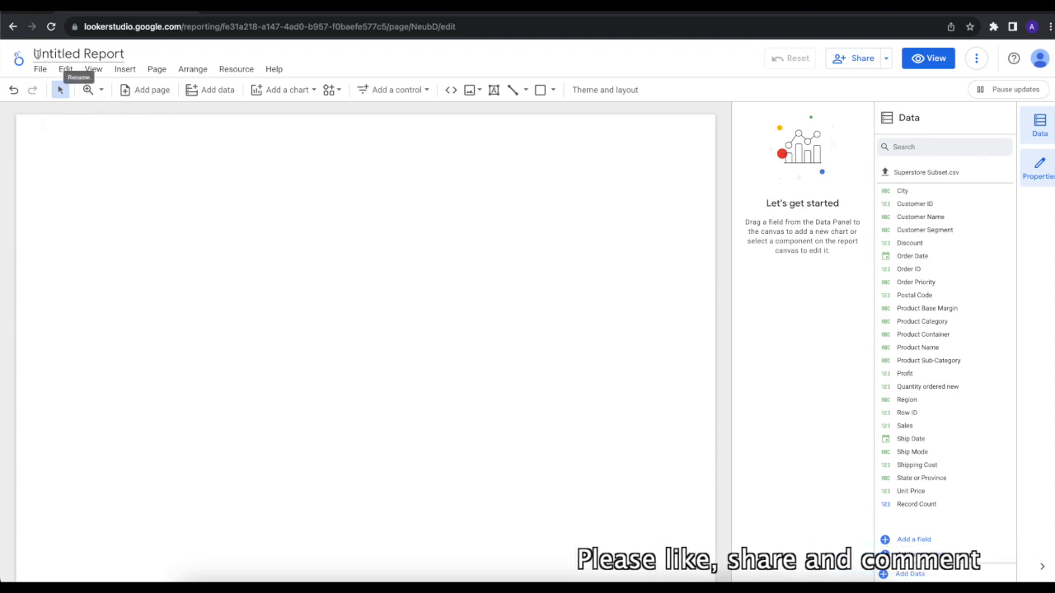
Step: Rename the report as Sales Analysis
{"action": "double_click", "coordinate": [98, 55]}
{"action": "triple_click", "coordinate": [60, 55]}
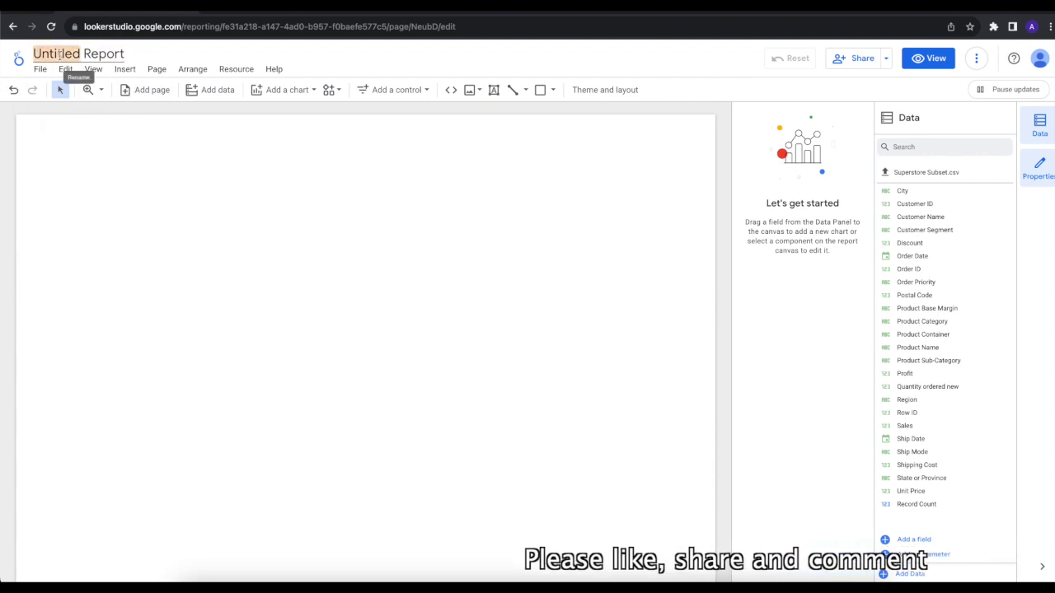
{"action": "type", "text": "Sale"}
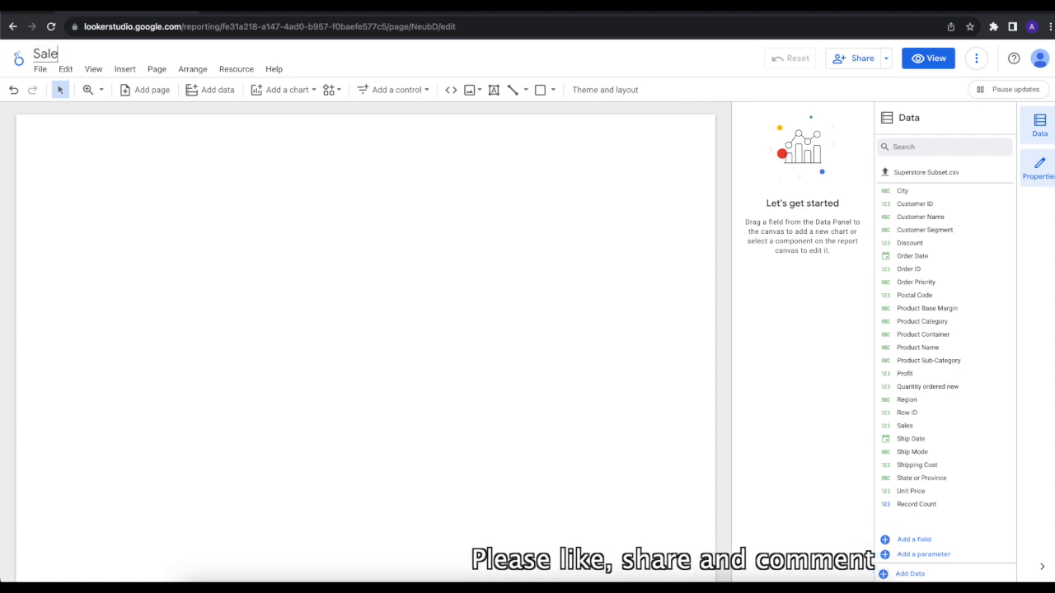
{"action": "type", "text": "s Analysis"}
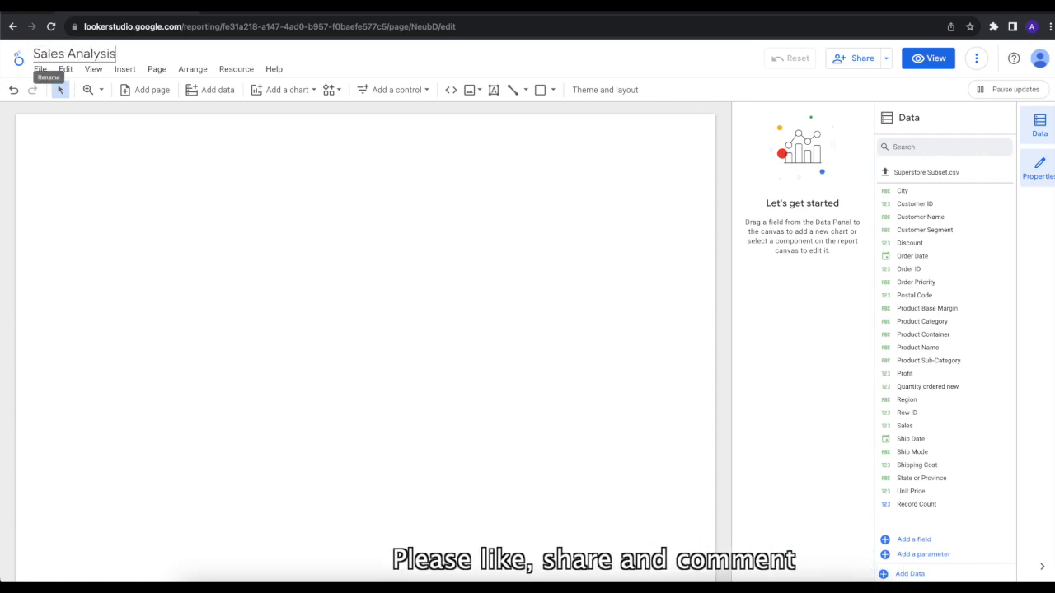
{"action": "key", "text": "Return"}
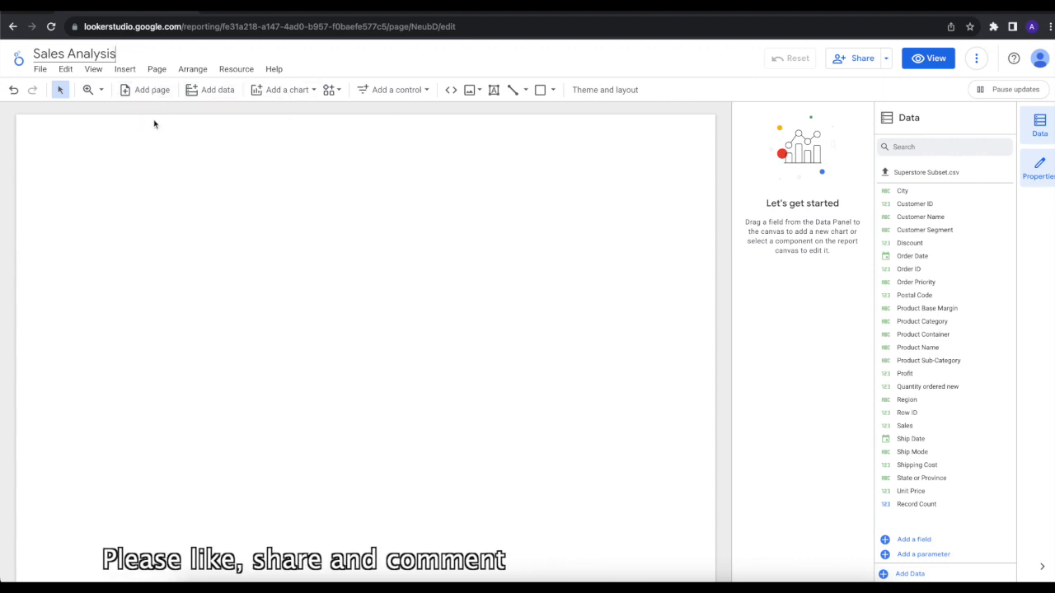
{"action": "left_click", "coordinate": [286, 91]}
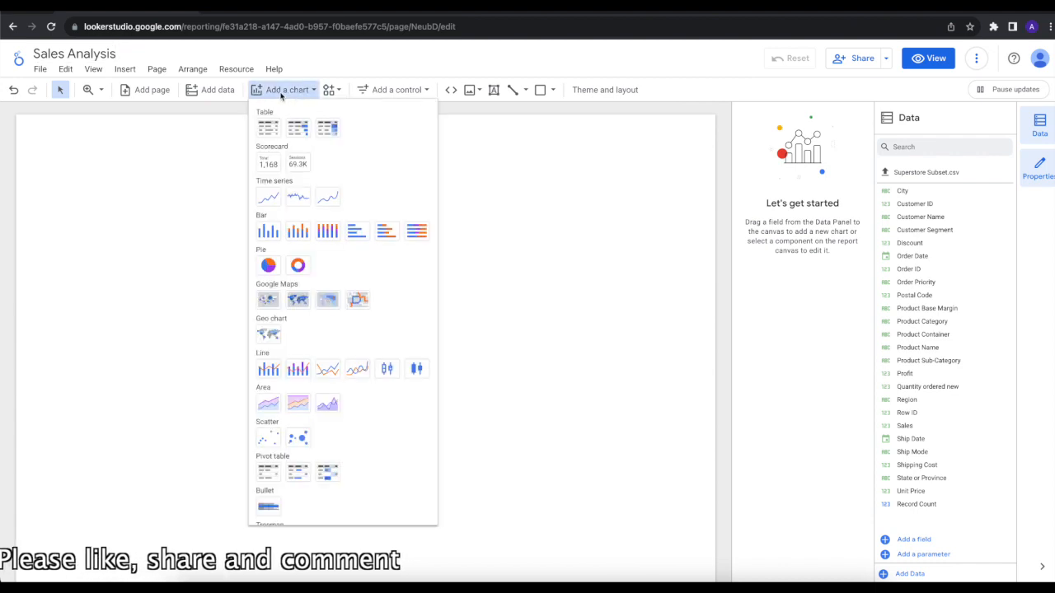
{"action": "left_click", "coordinate": [117, 70]}
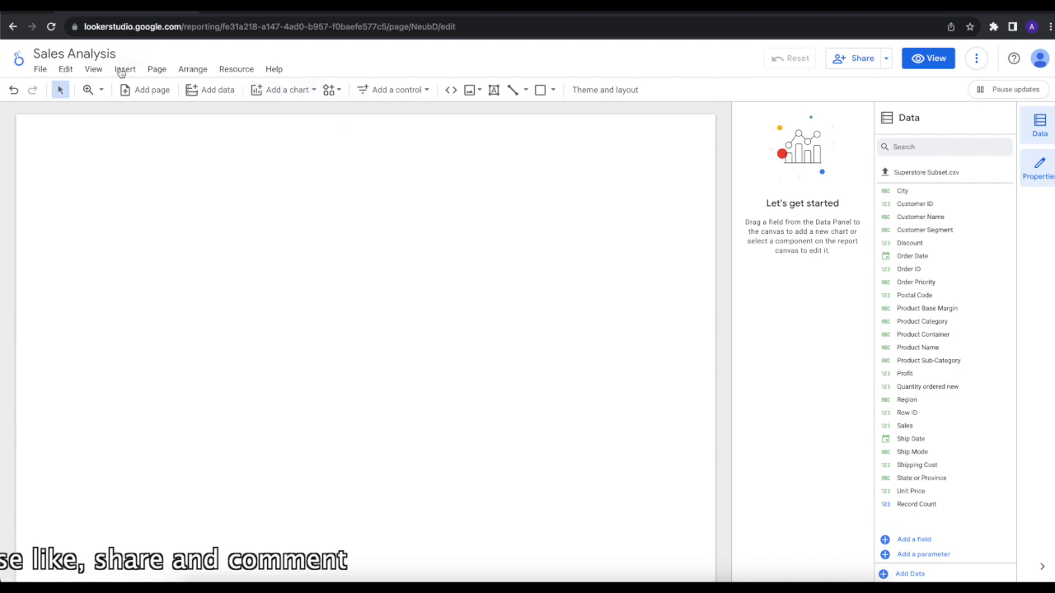
{"action": "left_click", "coordinate": [124, 70]}
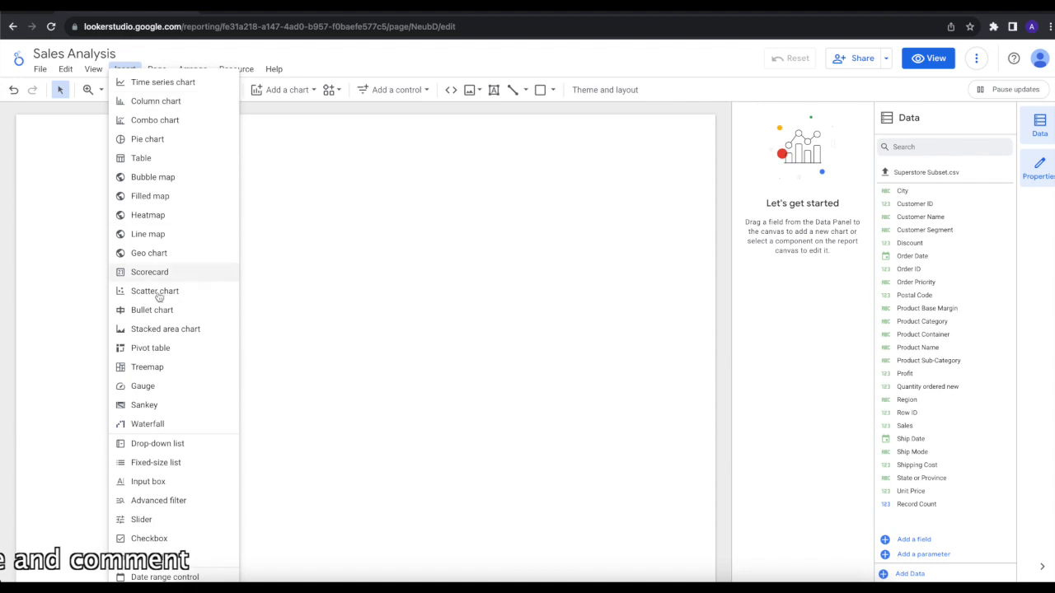
{"action": "left_click", "coordinate": [282, 371]}
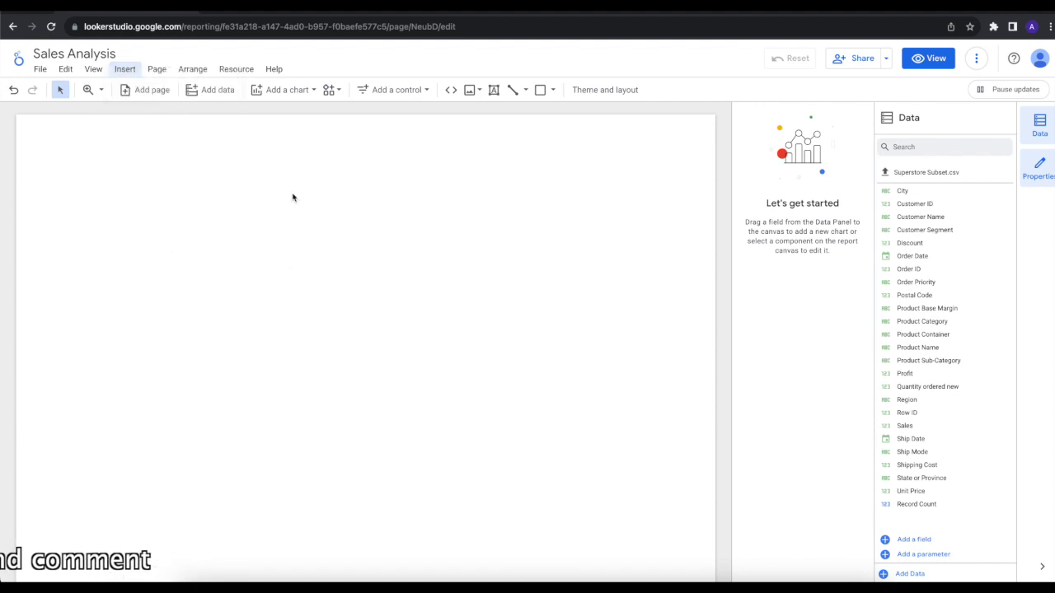
Step: Insert a stacked column chart in the upper-left area of the report page
{"action": "left_click", "coordinate": [297, 90]}
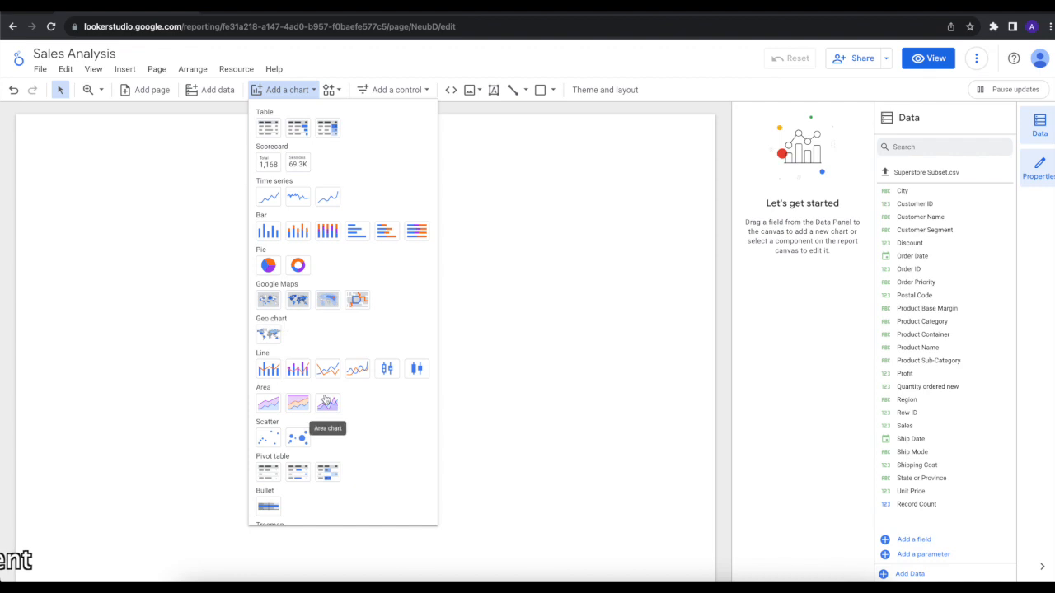
{"action": "scroll", "coordinate": [326, 400], "scroll_direction": "down", "scroll_amount": 2}
{"action": "scroll", "coordinate": [325, 398], "scroll_direction": "up", "scroll_amount": 2}
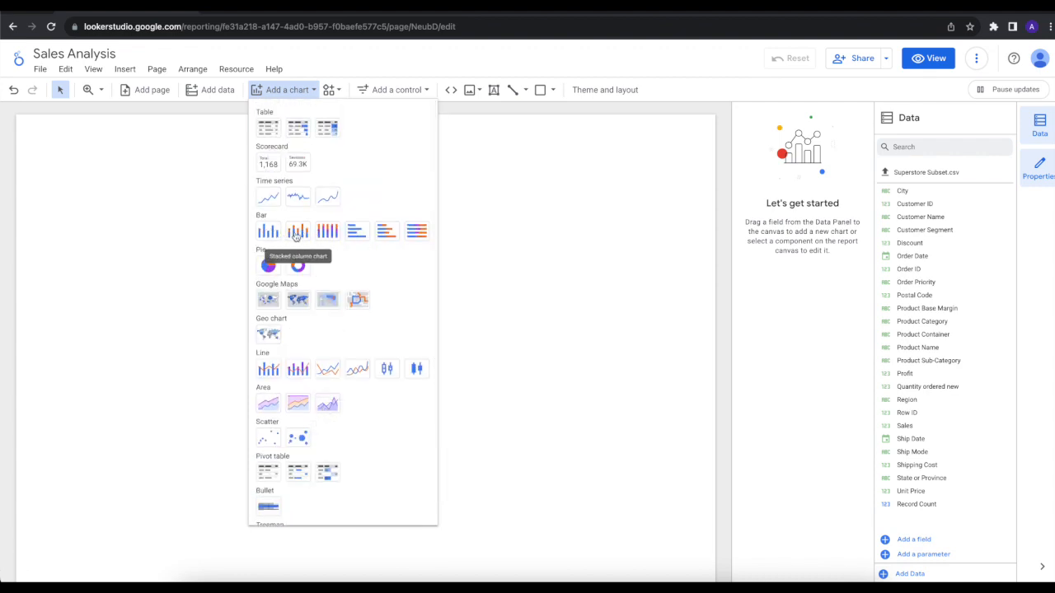
{"action": "left_click", "coordinate": [296, 234]}
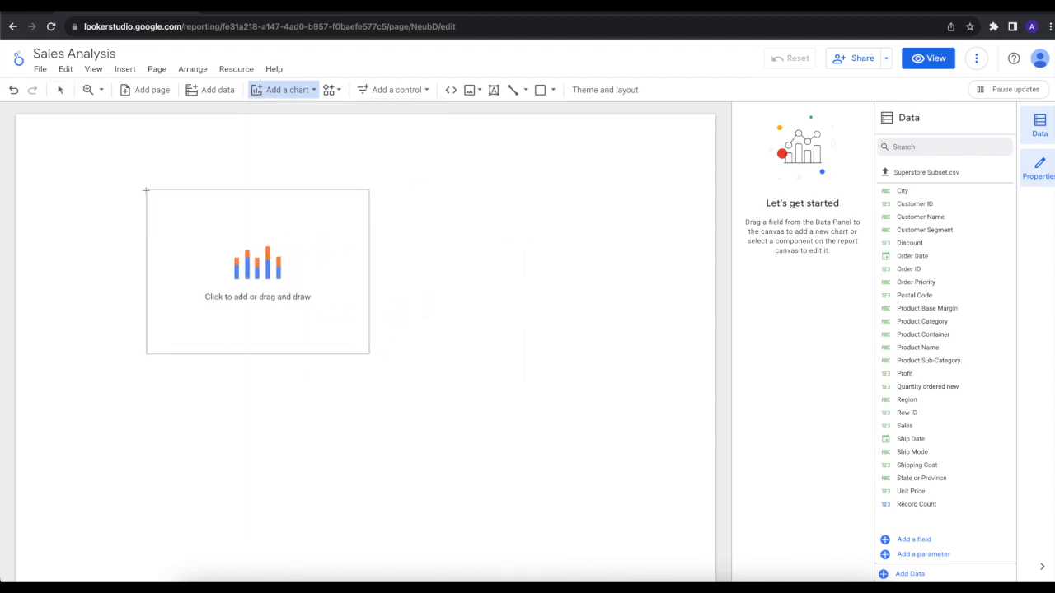
{"action": "left_click", "coordinate": [85, 164]}
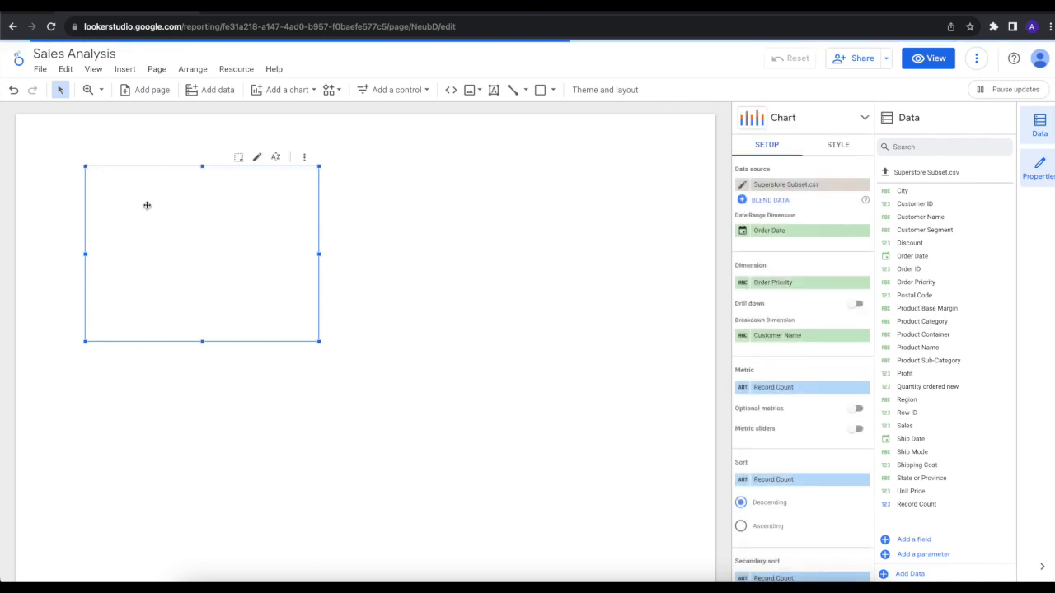
Step: Enlarge the stacked column chart and reposition it within the page's upper-left area
{"action": "left_click_drag", "start_coordinate": [209, 214], "coordinate": [167, 203]}
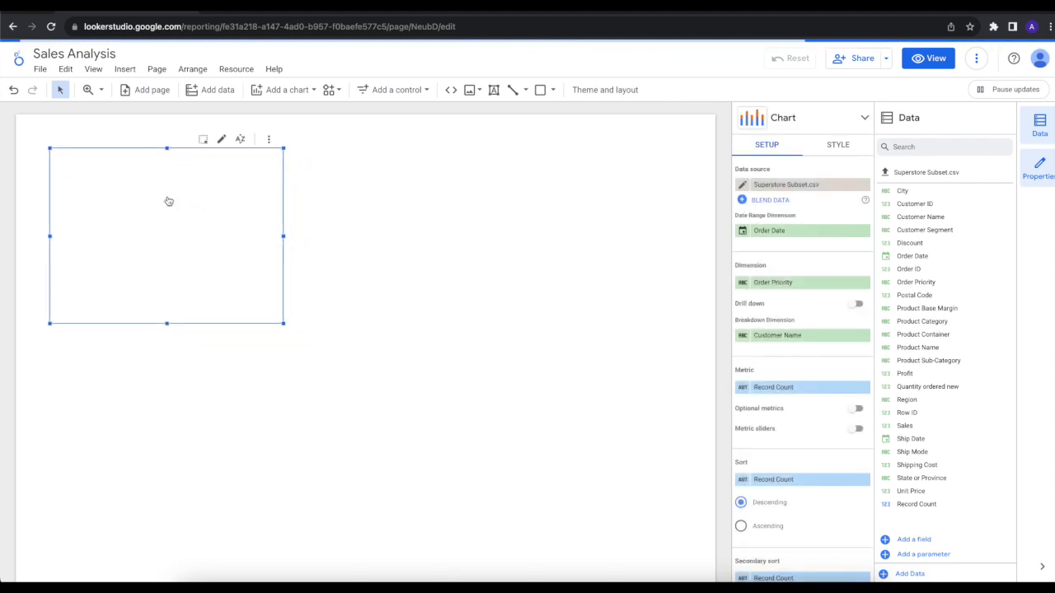
{"action": "left_click_drag", "start_coordinate": [284, 325], "coordinate": [388, 385]}
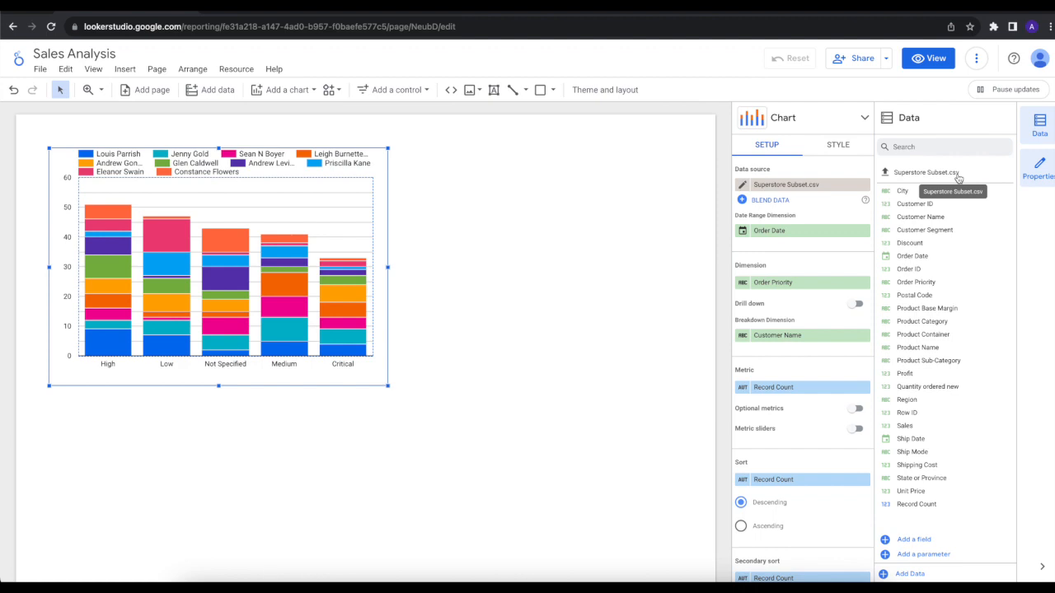
{"action": "left_click_drag", "start_coordinate": [313, 210], "coordinate": [352, 207]}
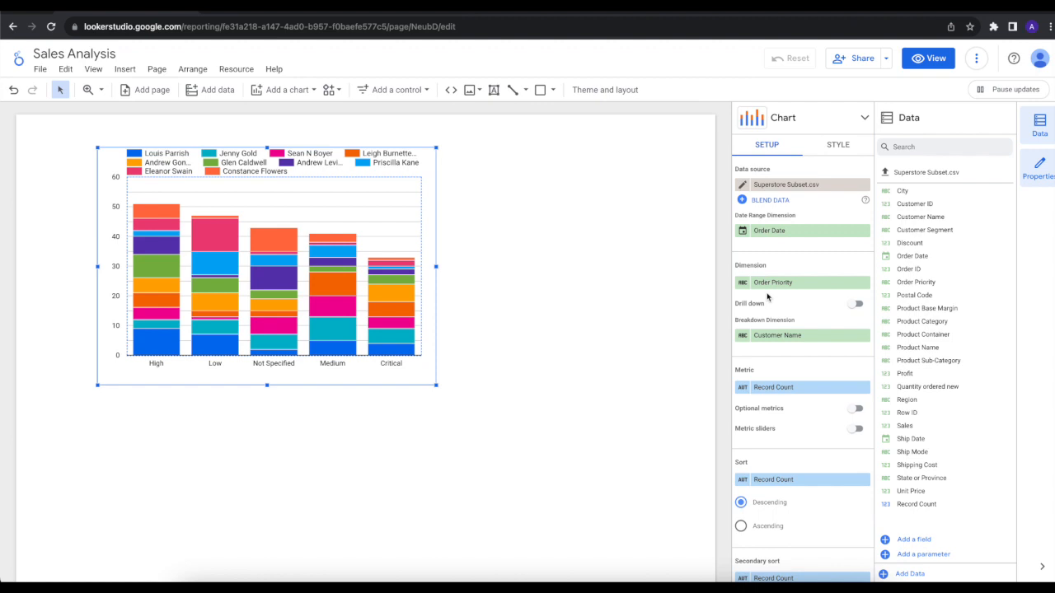
Step: Remove the Customer Name breakdown dimension and change the chart's dimension to Region
{"action": "left_click", "coordinate": [864, 338]}
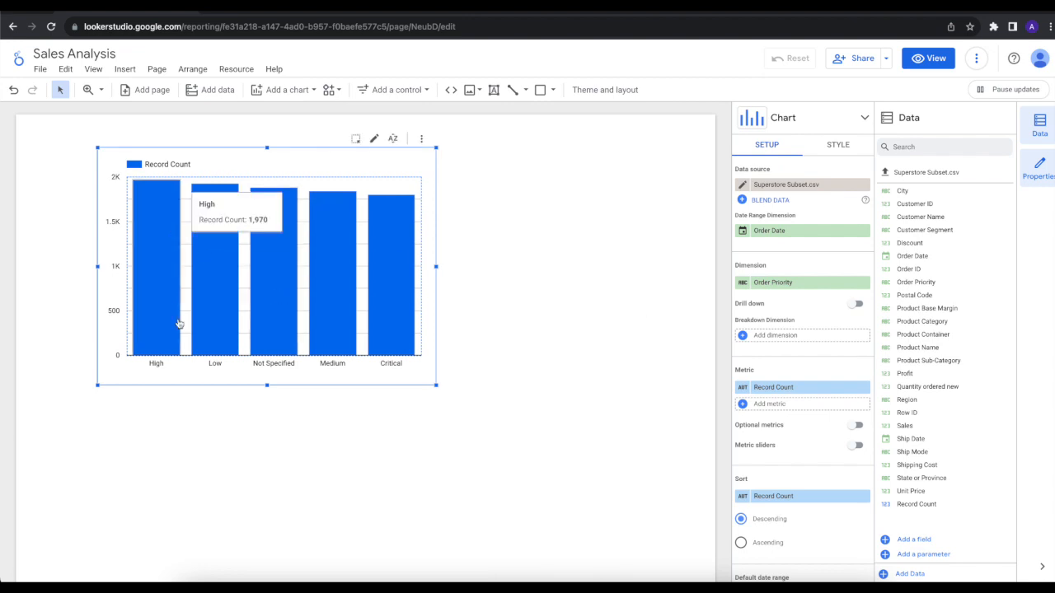
{"action": "left_click", "coordinate": [799, 284]}
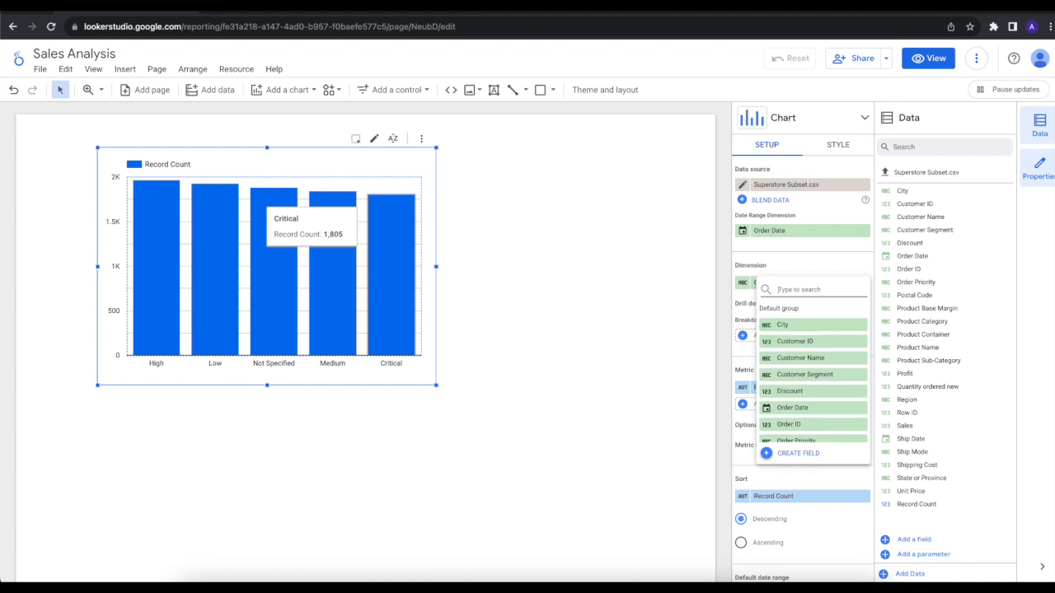
{"action": "type", "text": "re"}
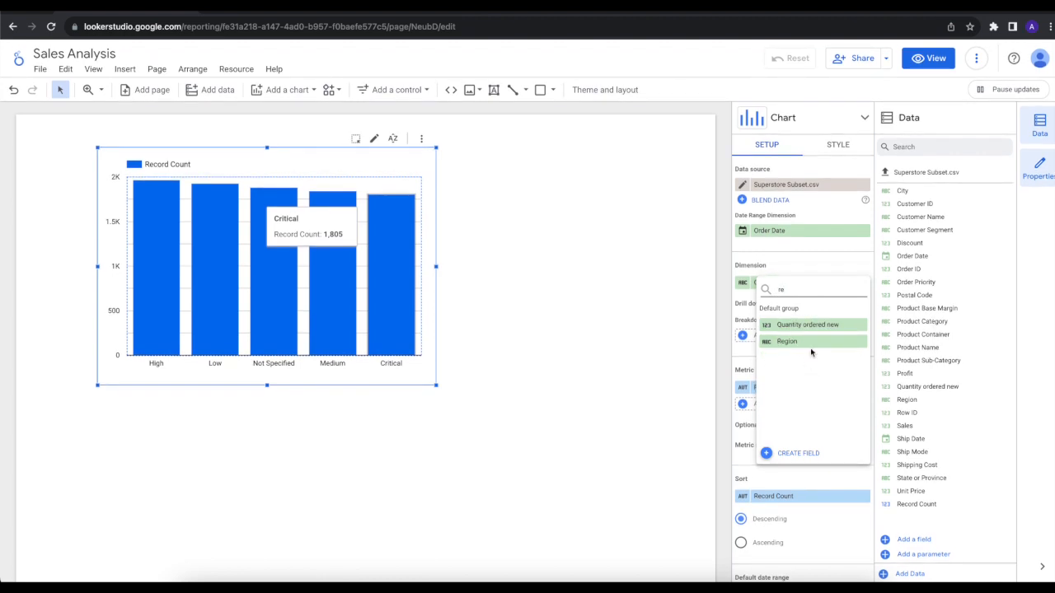
{"action": "key", "text": "BackSpace"}
{"action": "key", "text": "BackSpace"}
{"action": "scroll", "coordinate": [811, 363], "scroll_direction": "down", "scroll_amount": 10}
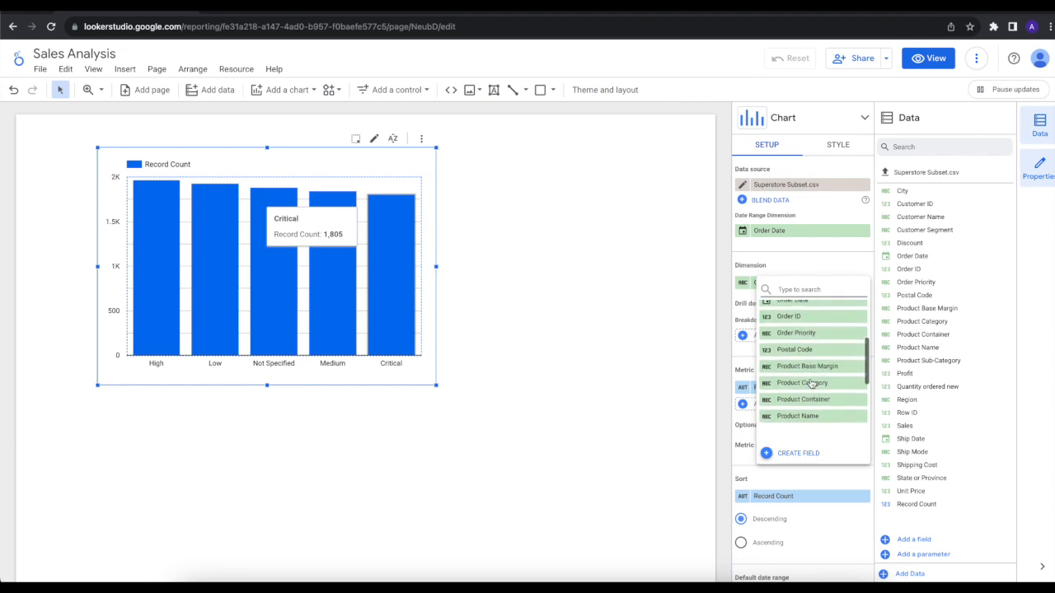
{"action": "scroll", "coordinate": [811, 379], "scroll_direction": "up", "scroll_amount": 10}
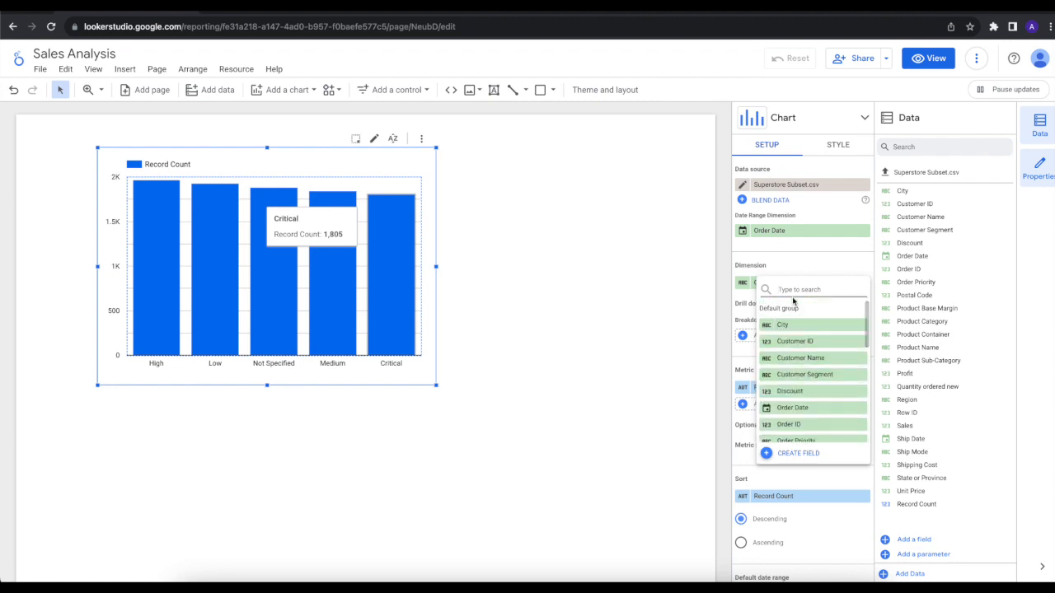
{"action": "type", "text": "reg"}
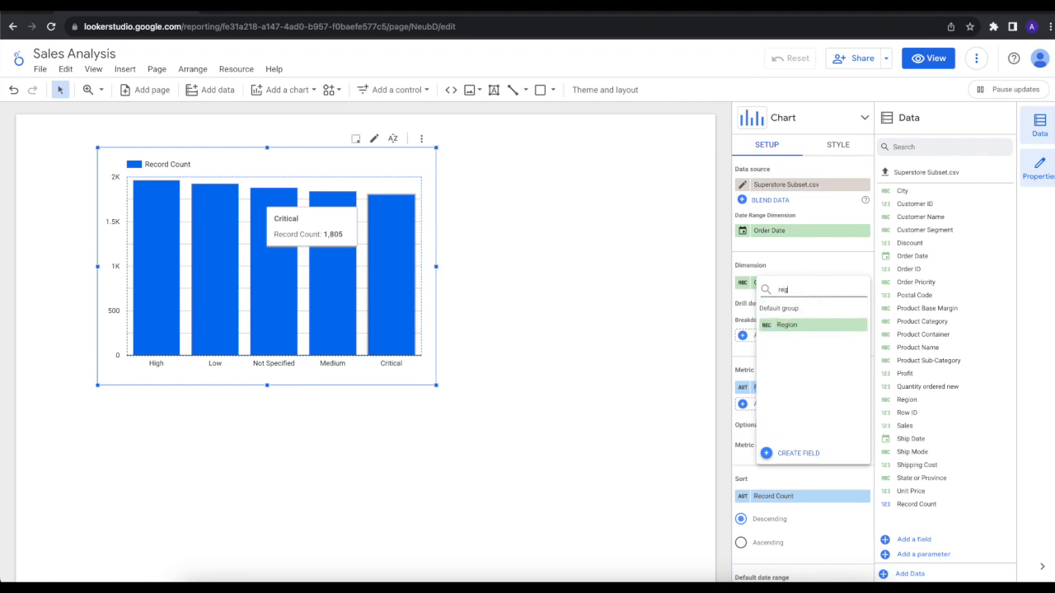
{"action": "left_click", "coordinate": [796, 326]}
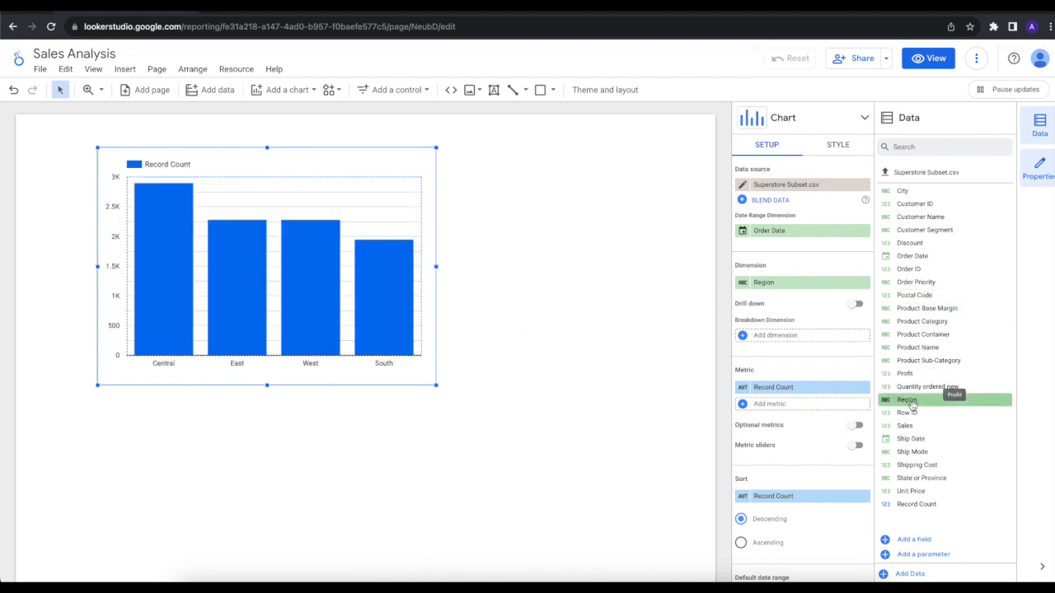
Step: Assign the Region field as the chart's dimension and replace the Record Count metric with Sales
{"action": "left_click_drag", "start_coordinate": [911, 400], "coordinate": [792, 287]}
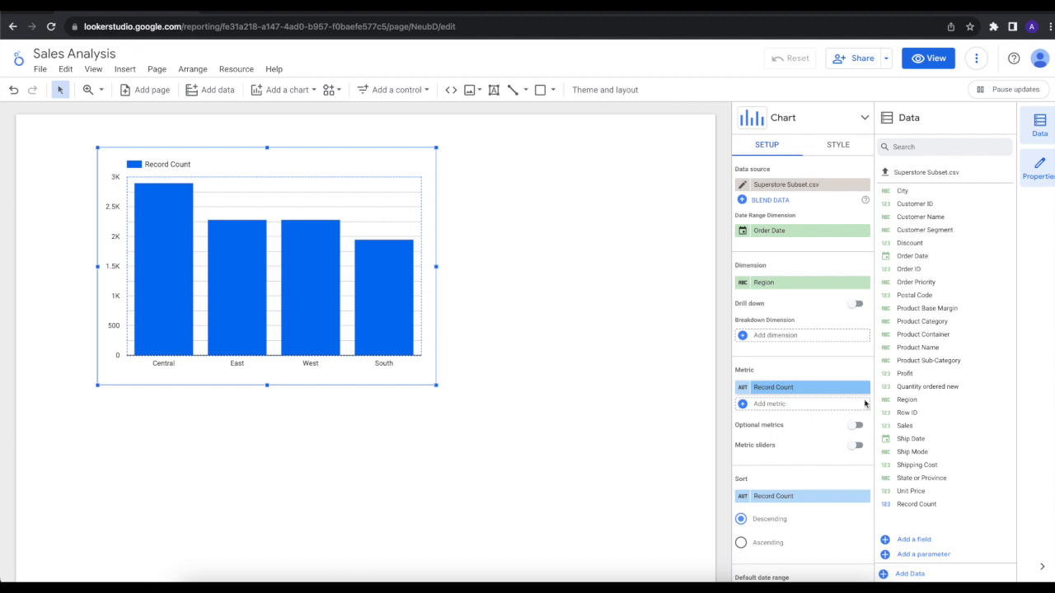
{"action": "left_click_drag", "start_coordinate": [911, 426], "coordinate": [784, 391]}
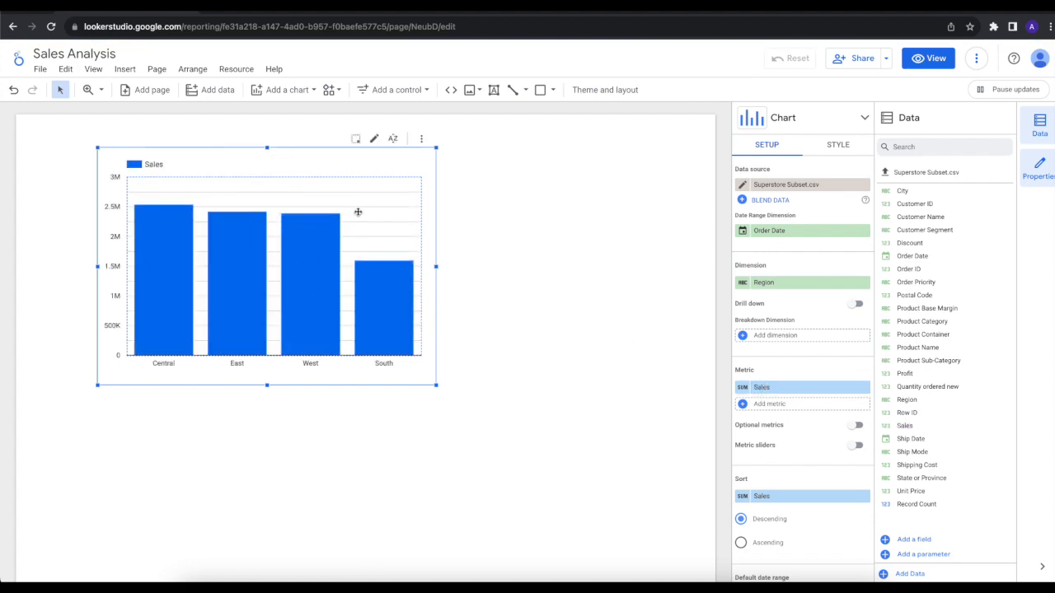
Step: Move the Sales chart closer to the page's upper-left corner, clear its bar selection and widen it slightly
{"action": "left_click_drag", "start_coordinate": [363, 209], "coordinate": [313, 204]}
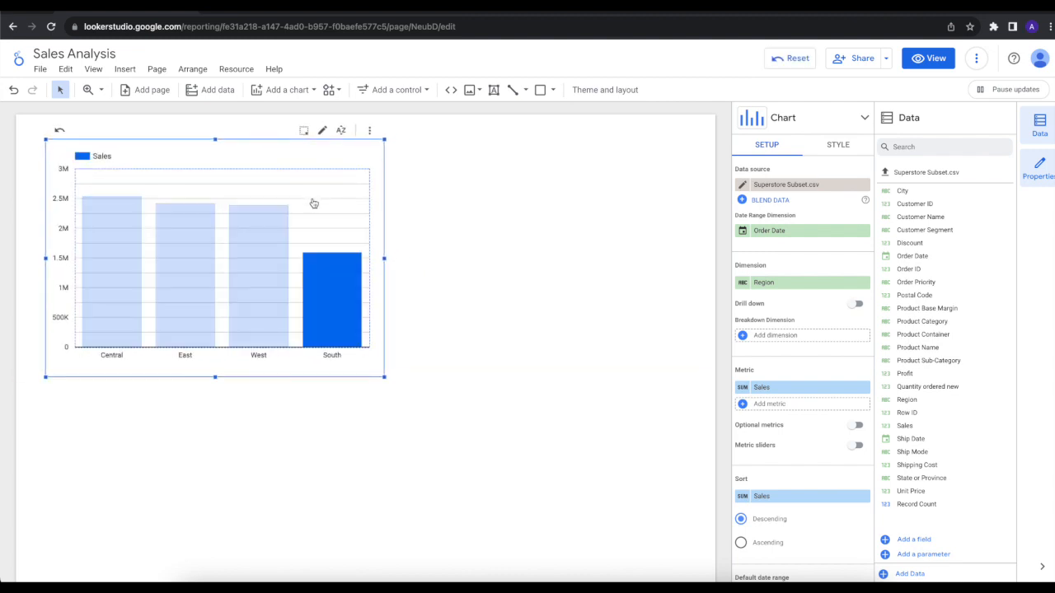
{"action": "left_click", "coordinate": [316, 206]}
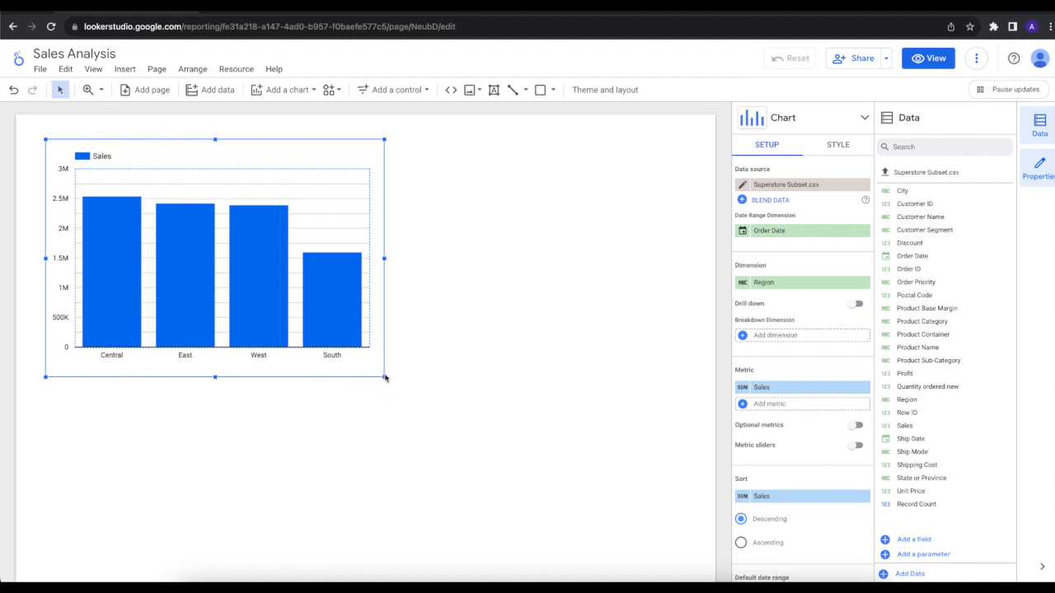
{"action": "left_click_drag", "start_coordinate": [384, 377], "coordinate": [337, 375]}
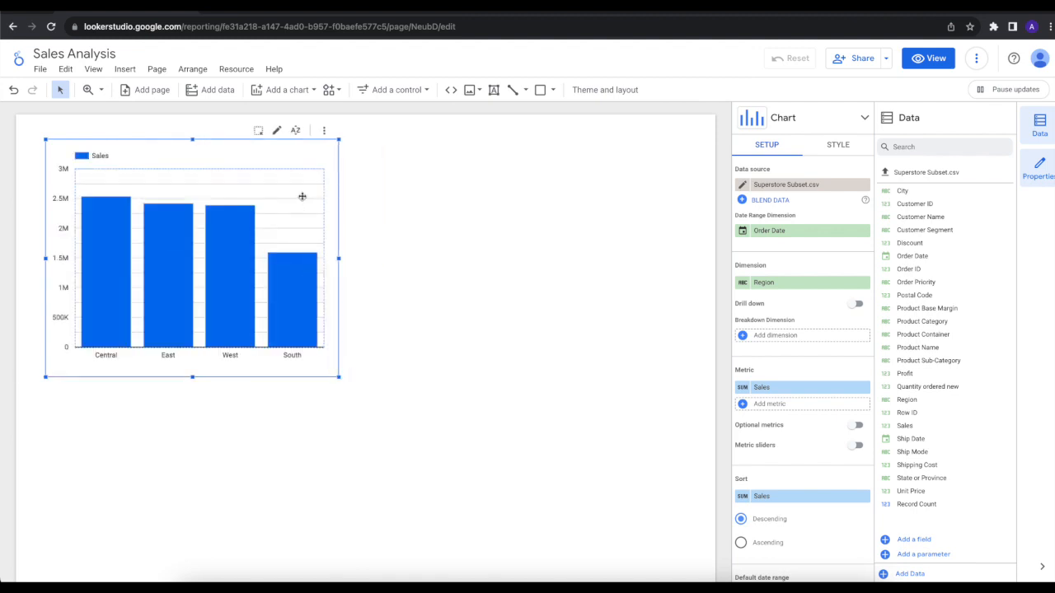
{"action": "left_click_drag", "start_coordinate": [338, 375], "coordinate": [389, 377]}
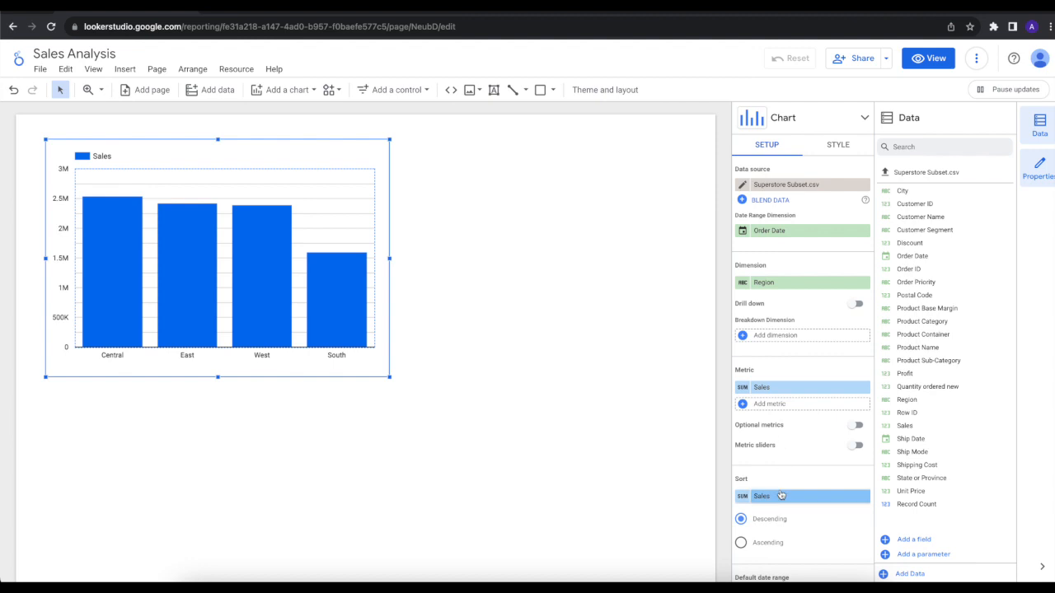
Step: Try sorting the chart by Sales in ascending order and switch it back to descending
{"action": "scroll", "coordinate": [828, 492], "scroll_direction": "down", "scroll_amount": 3}
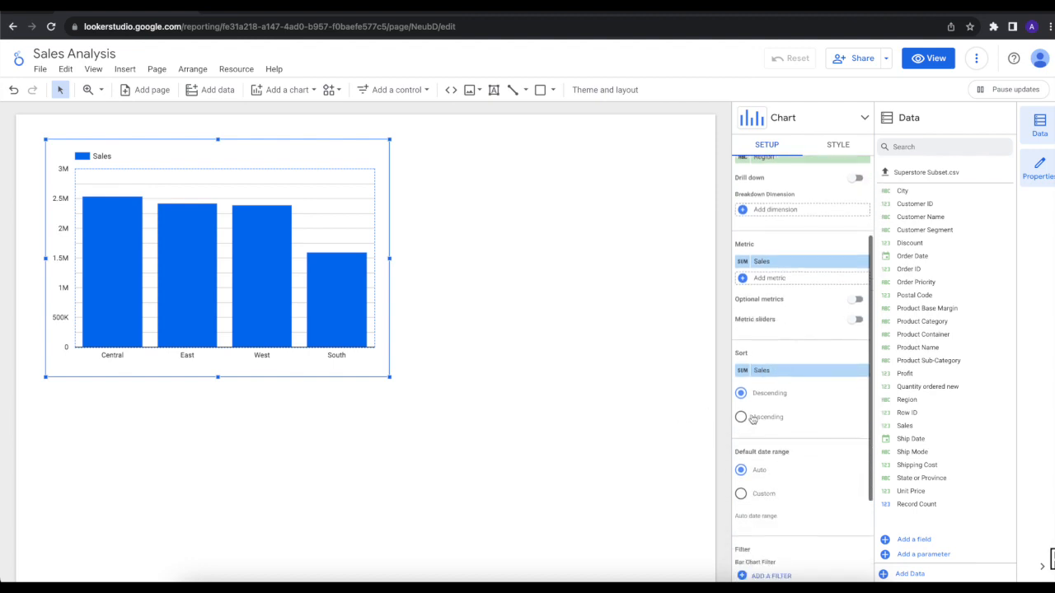
{"action": "left_click", "coordinate": [747, 419]}
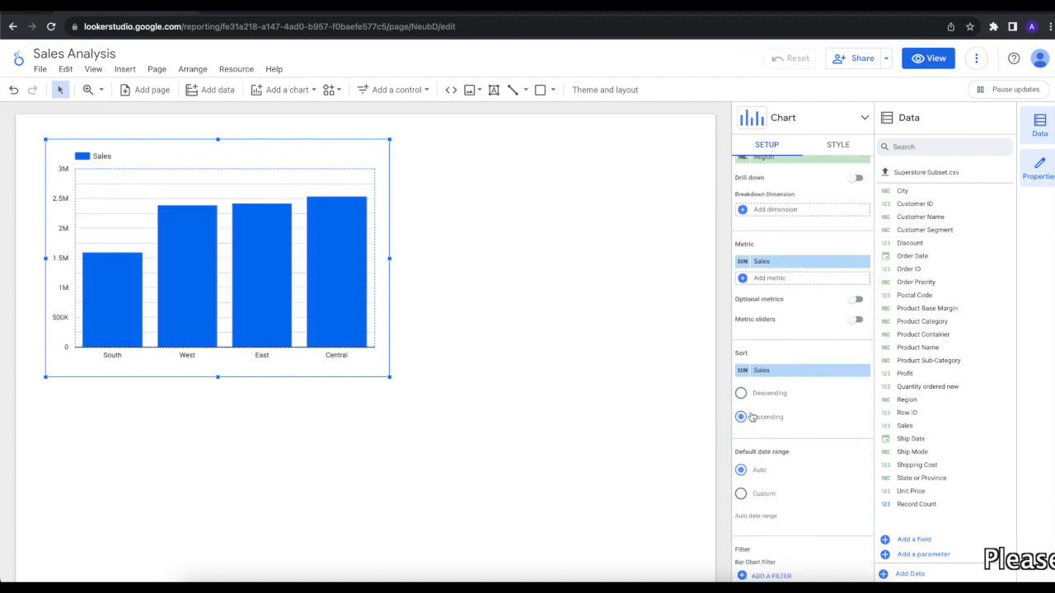
{"action": "left_click", "coordinate": [763, 395]}
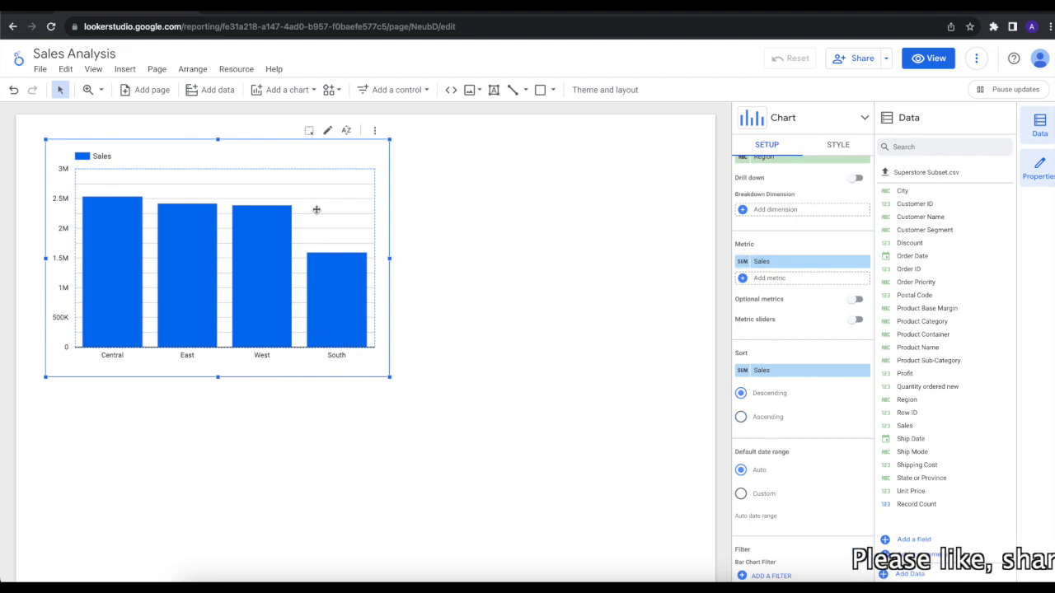
{"action": "scroll", "coordinate": [783, 448], "scroll_direction": "down", "scroll_amount": 3}
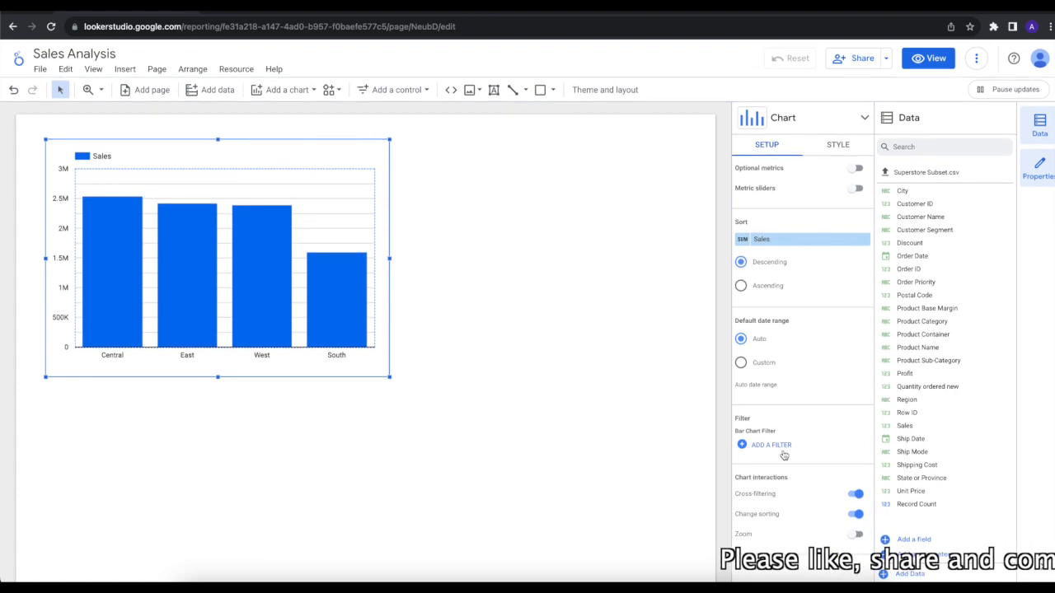
{"action": "scroll", "coordinate": [783, 453], "scroll_direction": "up", "scroll_amount": 5}
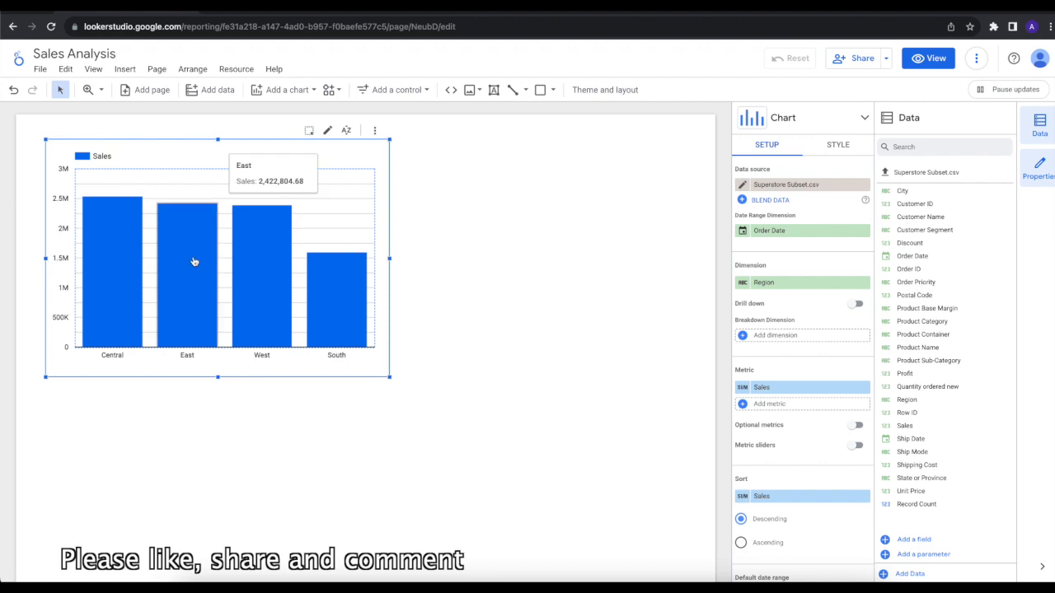
{"action": "mouse_move", "coordinate": [96, 292]}
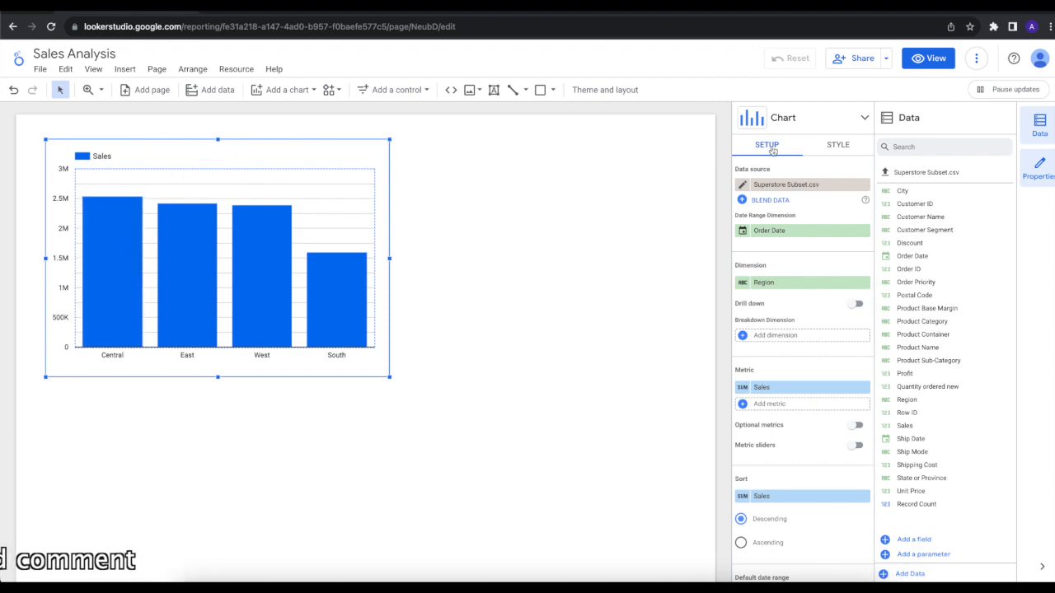
Step: Show data labels on the Sales chart's bars as compact numbers with a decimal precision of 2
{"action": "left_click", "coordinate": [836, 149]}
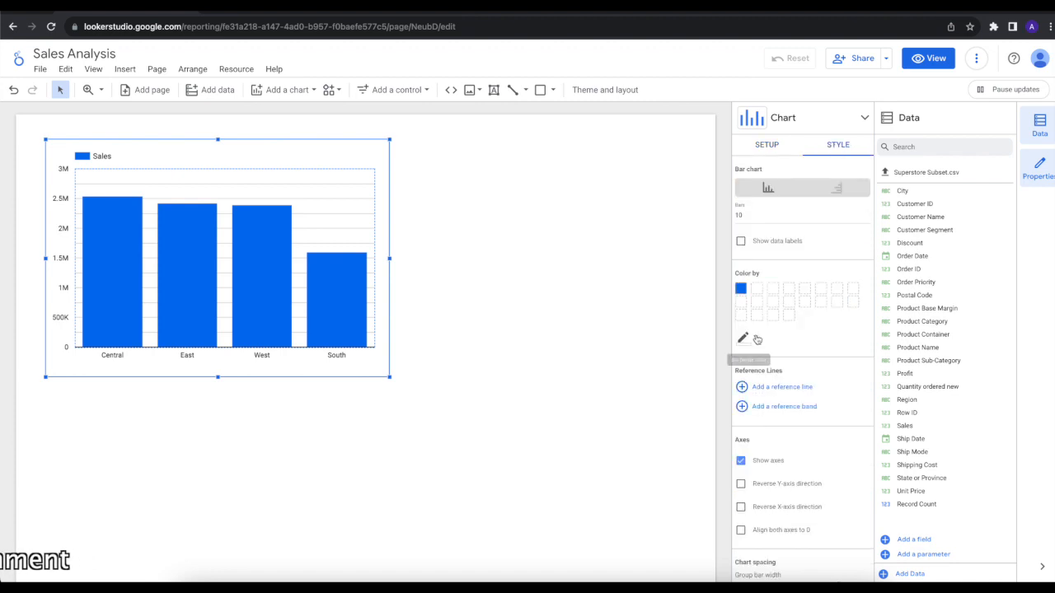
{"action": "left_click", "coordinate": [770, 243]}
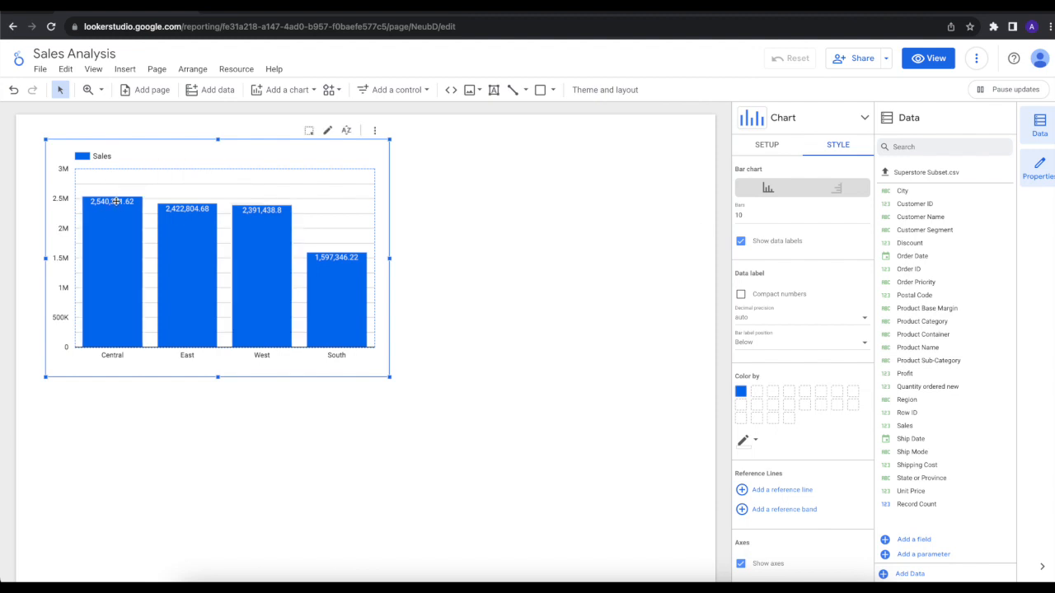
{"action": "left_click", "coordinate": [745, 295]}
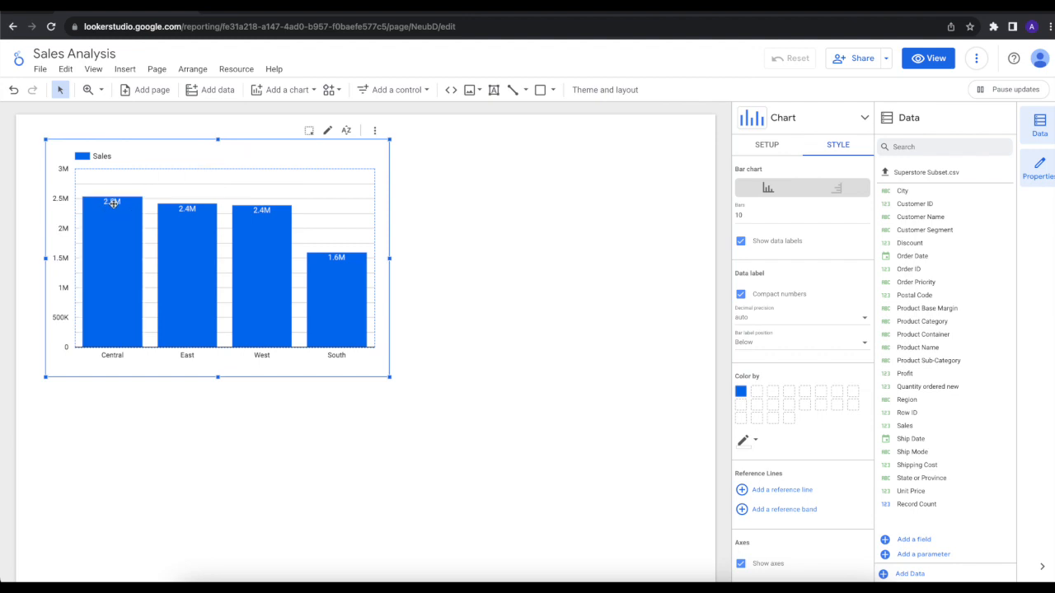
{"action": "left_click", "coordinate": [770, 321]}
{"action": "left_click", "coordinate": [749, 403]}
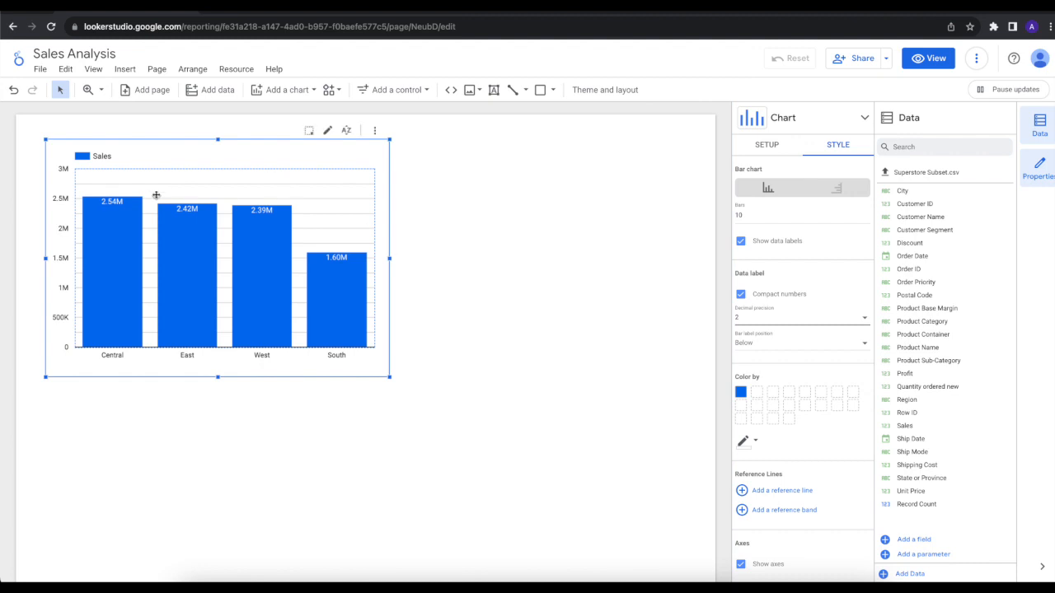
{"action": "mouse_move", "coordinate": [190, 219]}
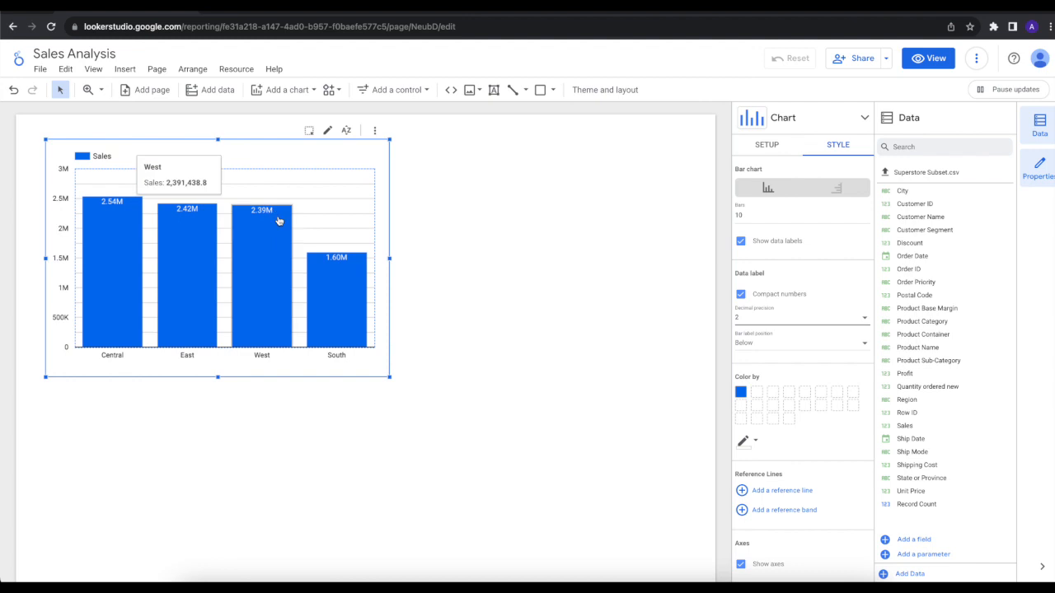
{"action": "mouse_move", "coordinate": [349, 269]}
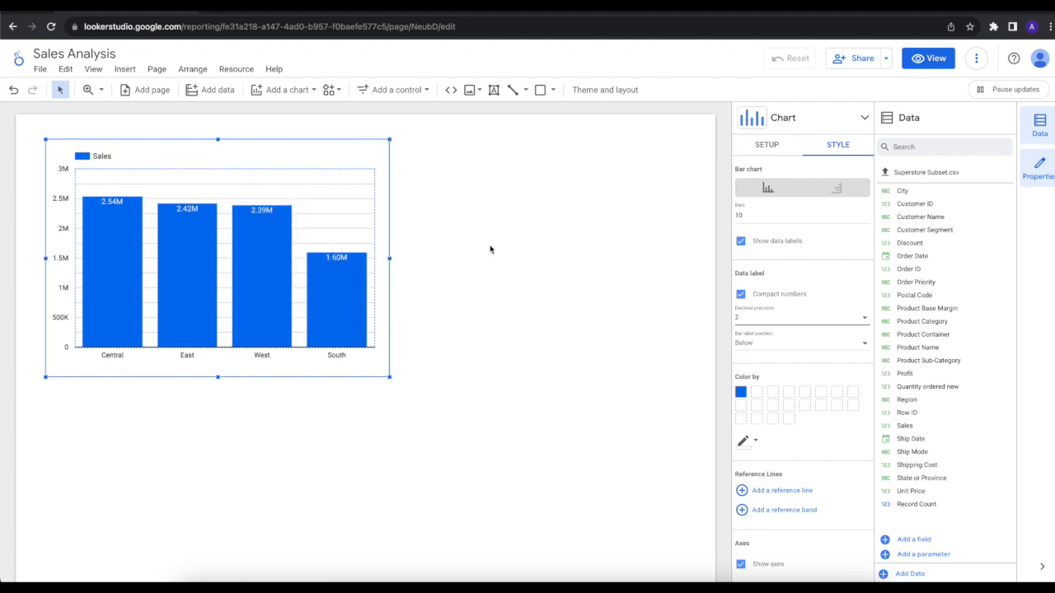
Step: Add Product Category as the breakdown dimension of the Sales by Region chart and review its sort settings
{"action": "left_click", "coordinate": [762, 154]}
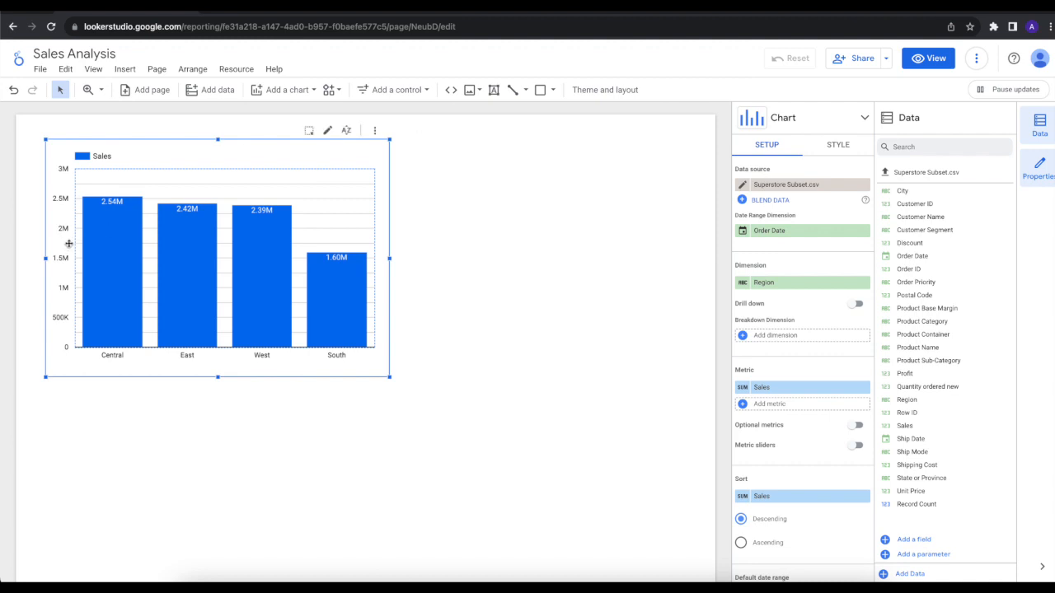
{"action": "mouse_move", "coordinate": [313, 268]}
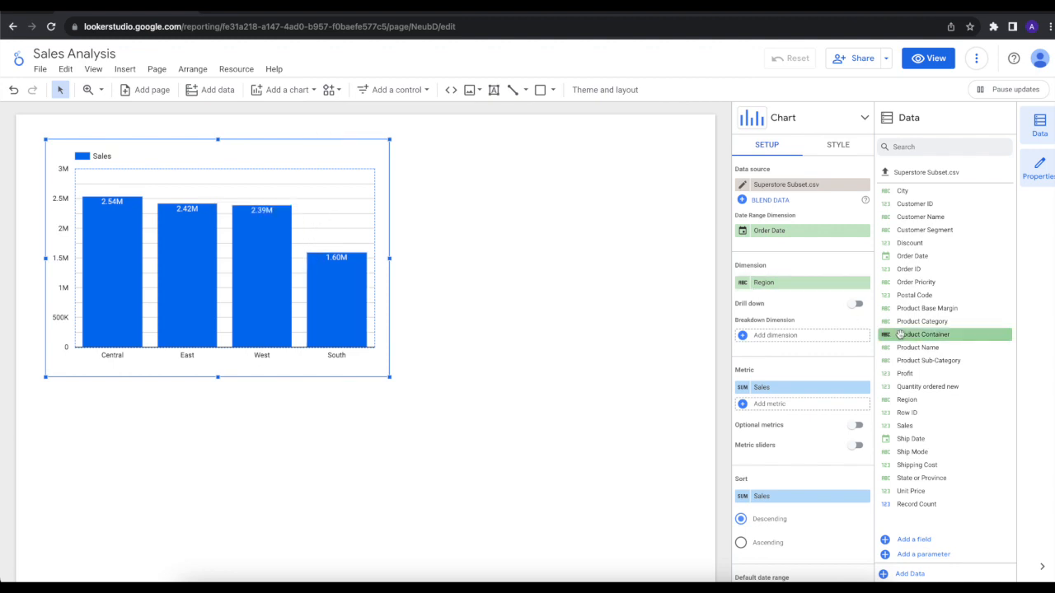
{"action": "left_click_drag", "start_coordinate": [920, 323], "coordinate": [796, 333]}
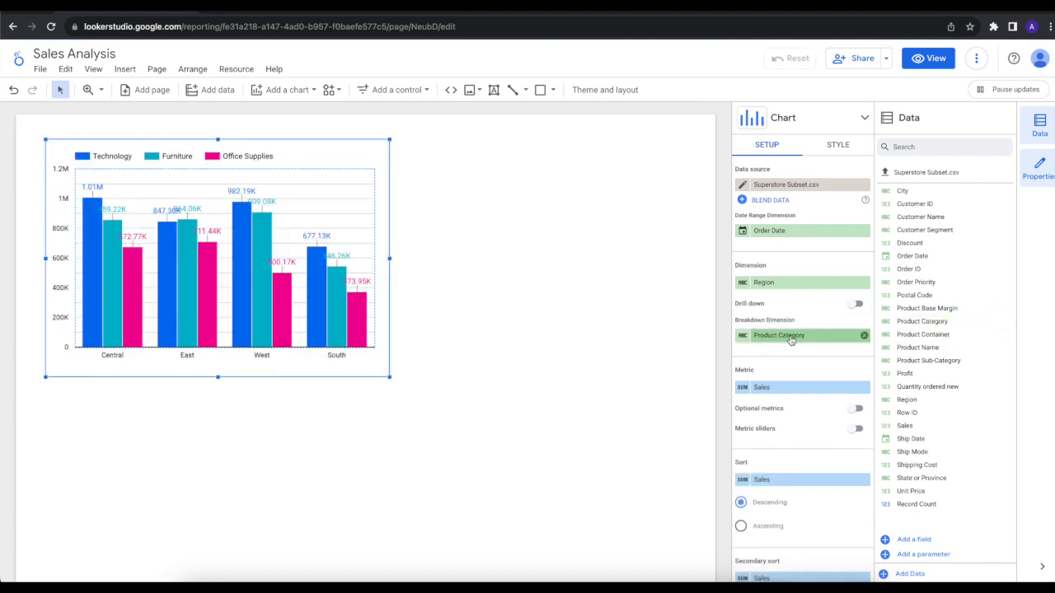
{"action": "mouse_move", "coordinate": [263, 239]}
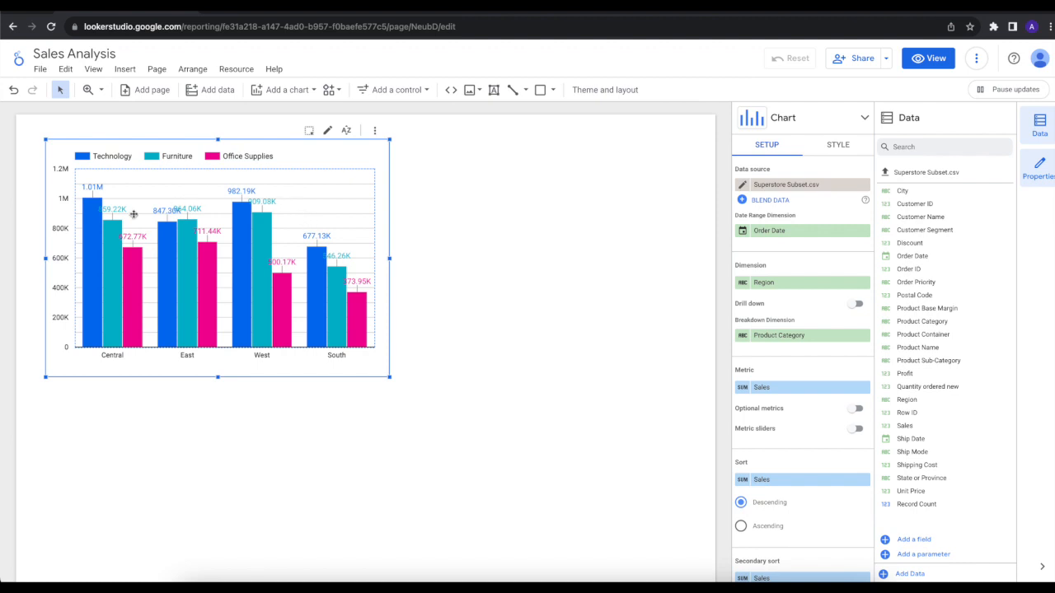
{"action": "mouse_move", "coordinate": [106, 267]}
{"action": "mouse_move", "coordinate": [159, 231]}
{"action": "scroll", "coordinate": [791, 289], "scroll_direction": "down", "scroll_amount": 3}
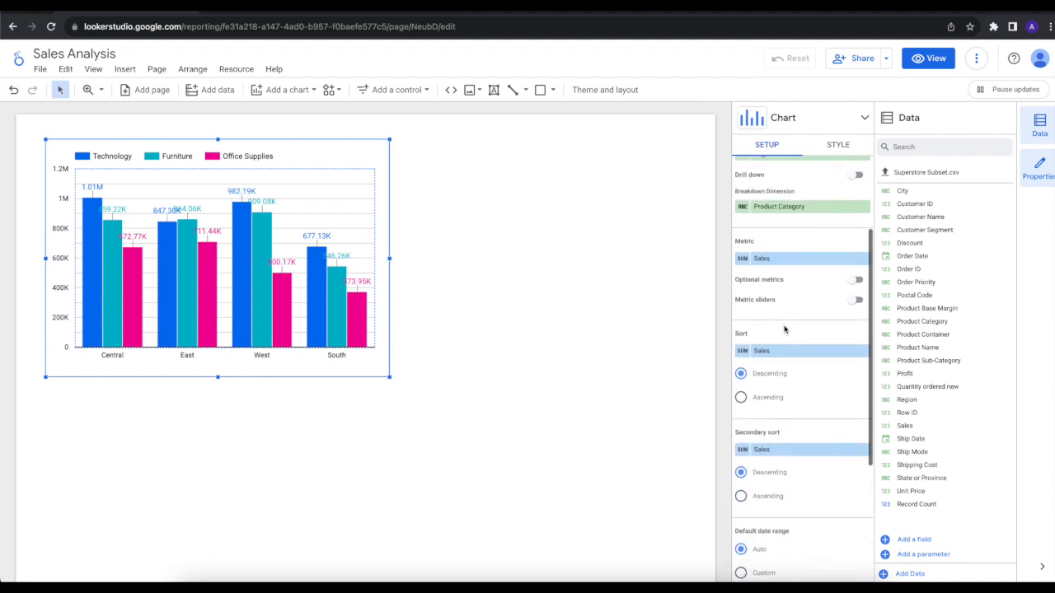
{"action": "scroll", "coordinate": [793, 410], "scroll_direction": "down", "scroll_amount": 4}
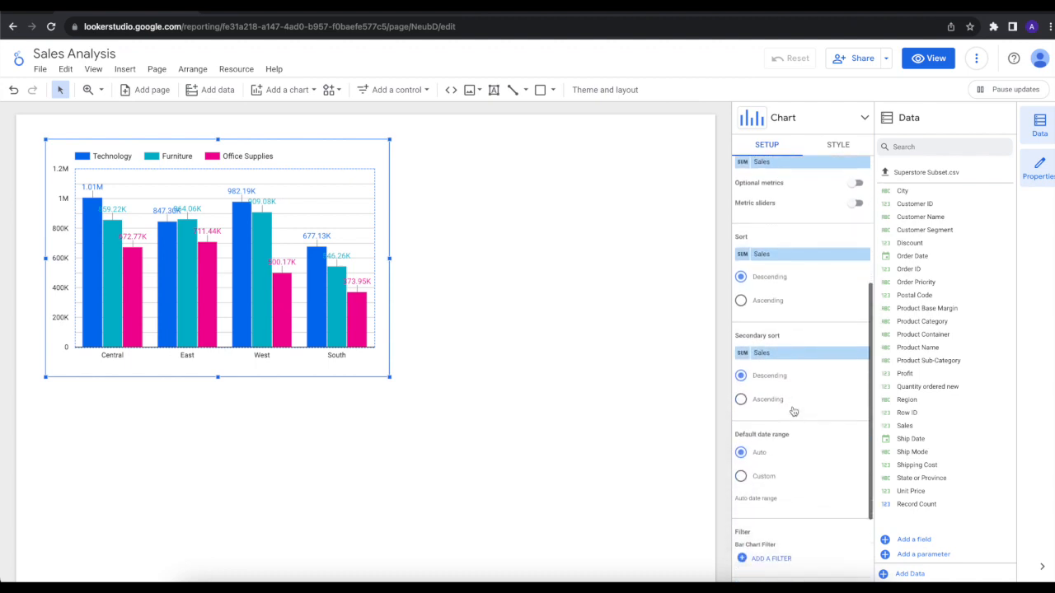
{"action": "scroll", "coordinate": [793, 409], "scroll_direction": "up", "scroll_amount": 6}
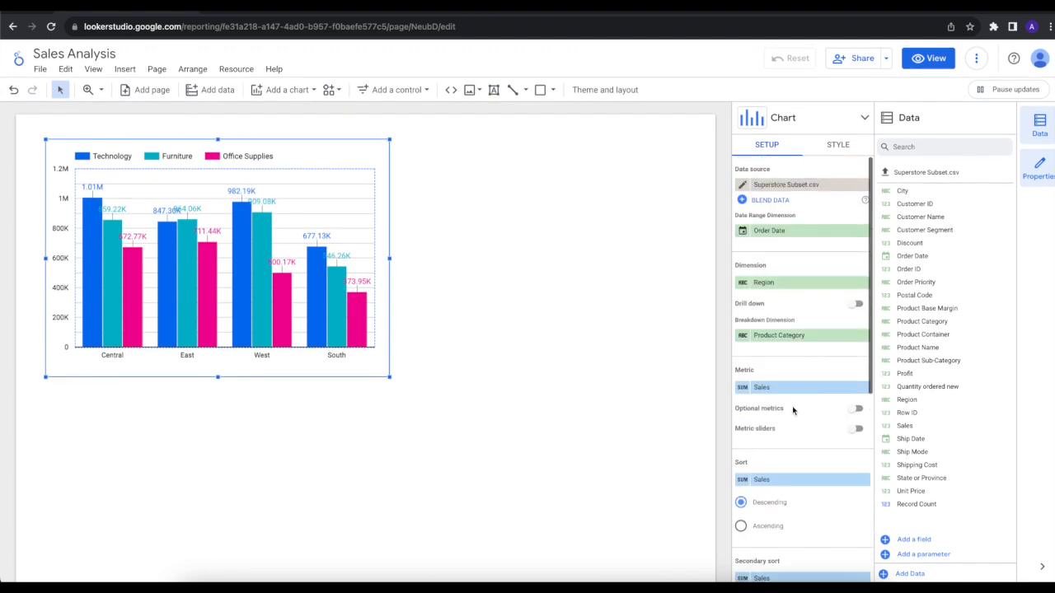
Step: Try horizontal bars, turn on stacked bars and return the chart to vertical orientation
{"action": "left_click", "coordinate": [835, 147]}
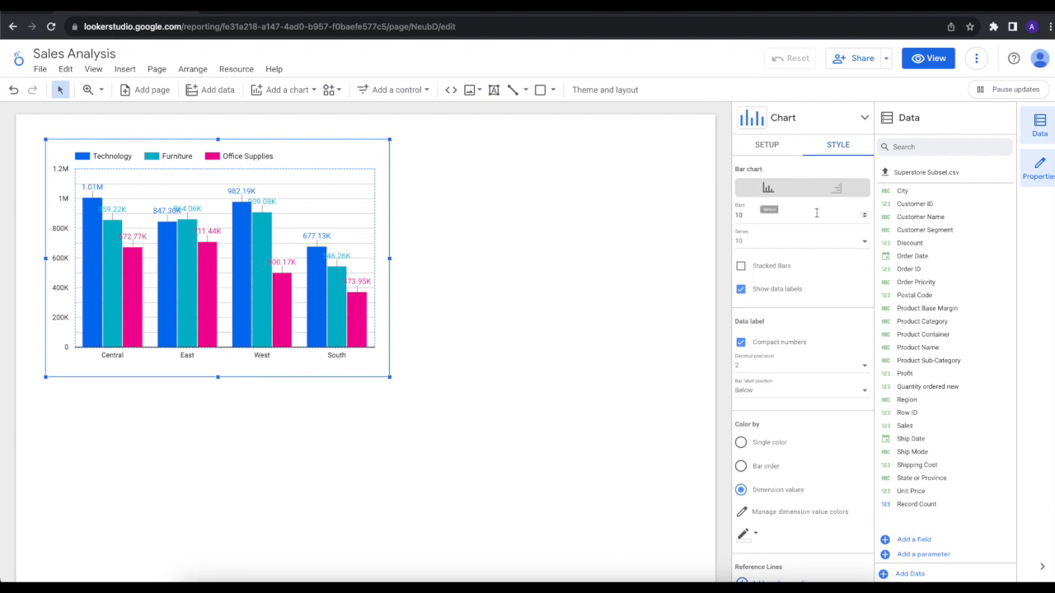
{"action": "left_click", "coordinate": [837, 190]}
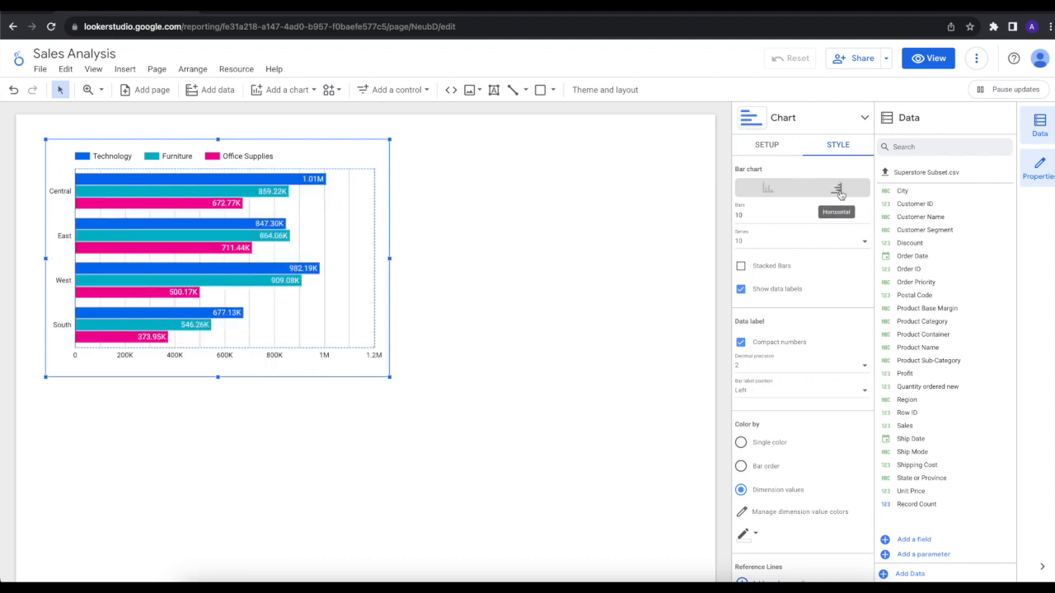
{"action": "mouse_move", "coordinate": [205, 229]}
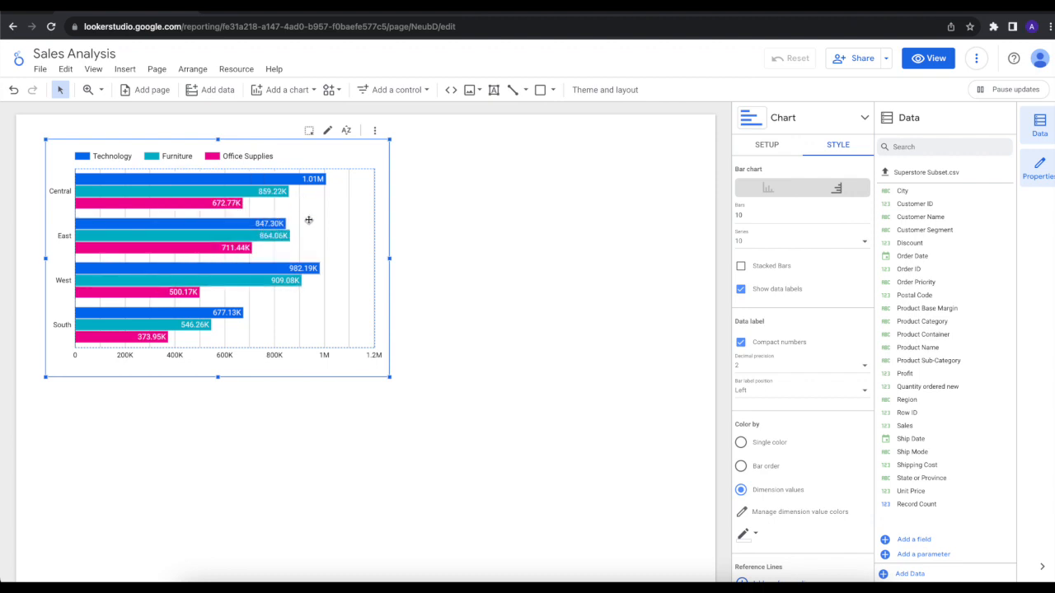
{"action": "left_click", "coordinate": [741, 266]}
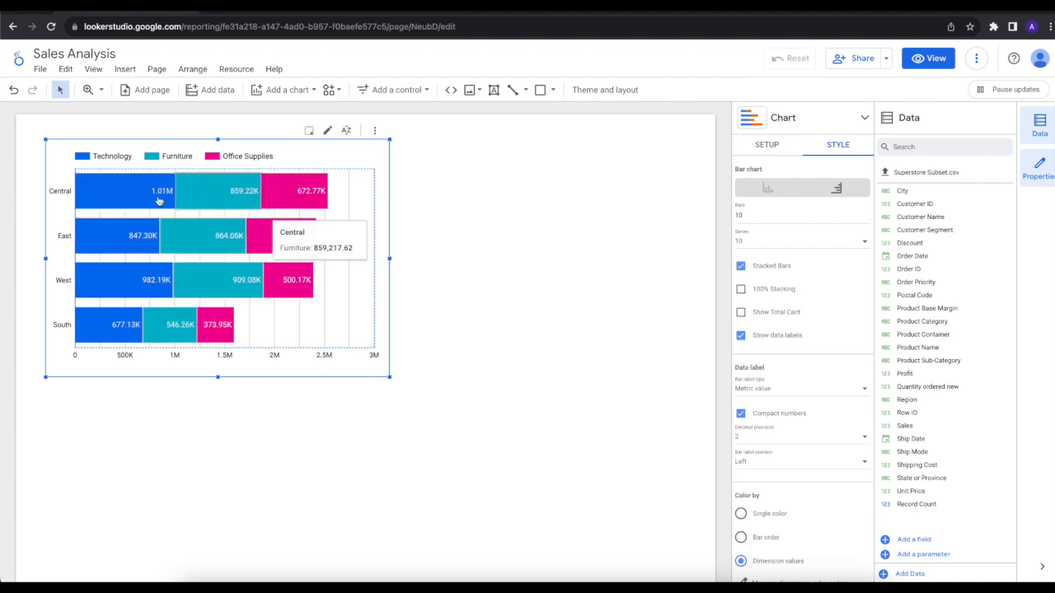
{"action": "left_click", "coordinate": [767, 189]}
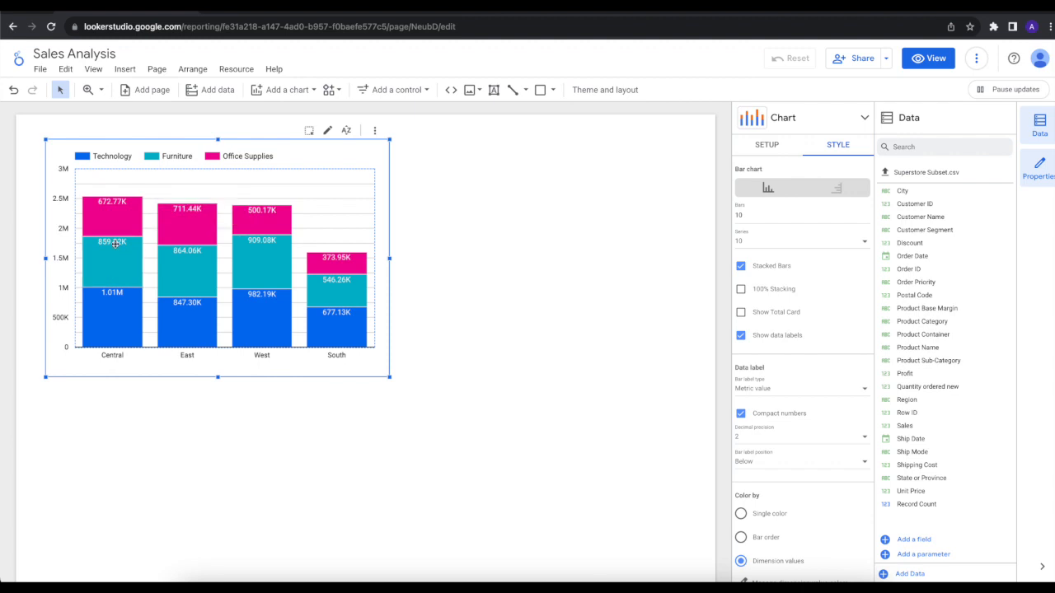
{"action": "mouse_move", "coordinate": [119, 303]}
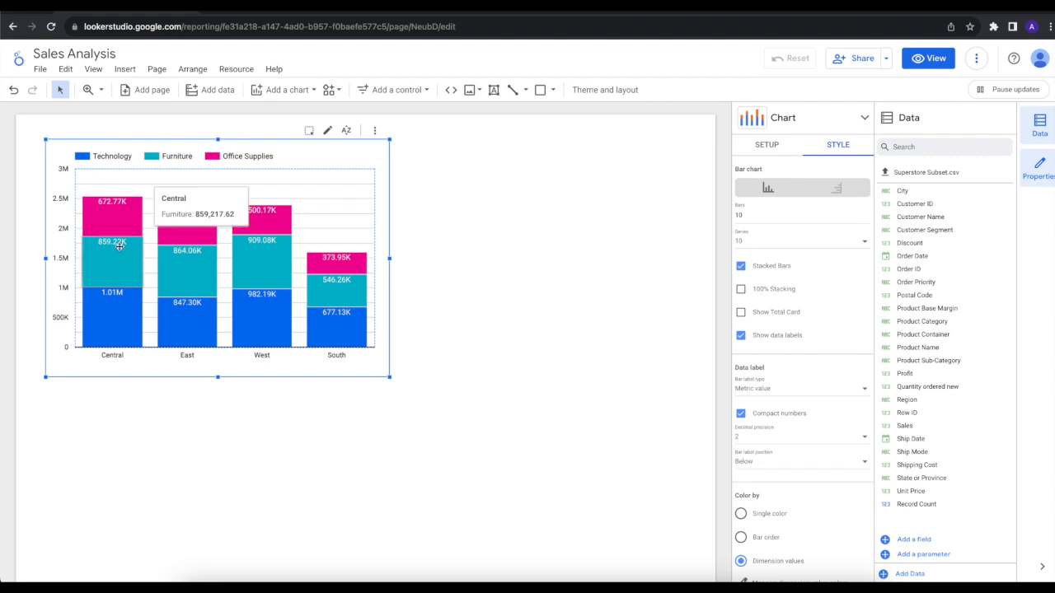
{"action": "mouse_move", "coordinate": [119, 231]}
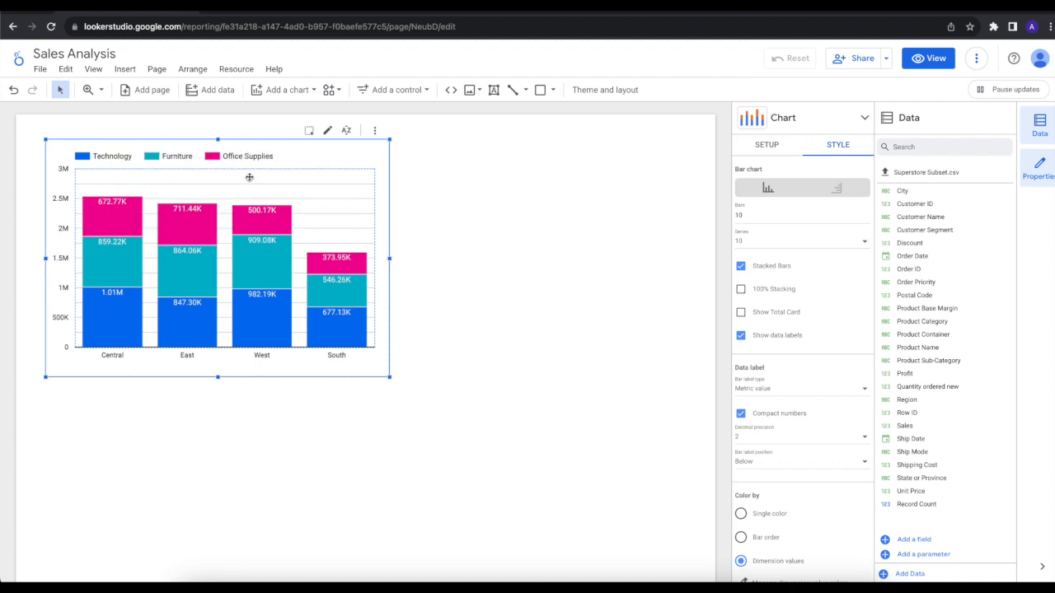
Step: Shift the stacked chart slightly down toward the page's left edge and place a smaller copy of it on its right
{"action": "left_click_drag", "start_coordinate": [374, 370], "coordinate": [359, 394]}
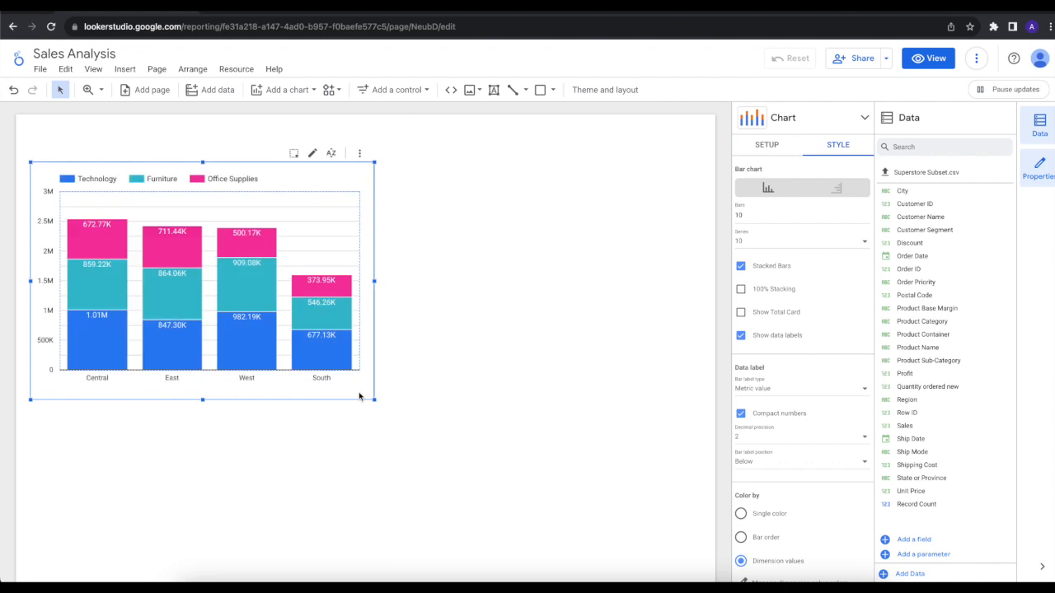
{"action": "left_click", "coordinate": [470, 321]}
{"action": "left_click", "coordinate": [324, 235]}
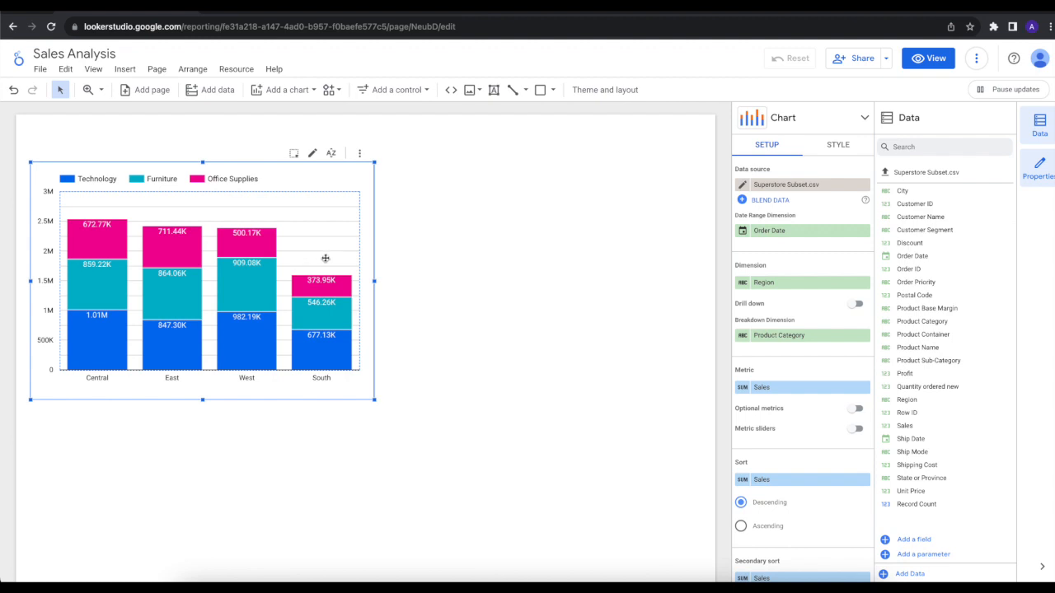
{"action": "left_click", "coordinate": [436, 261]}
{"action": "key", "text": "ctrl+v"}
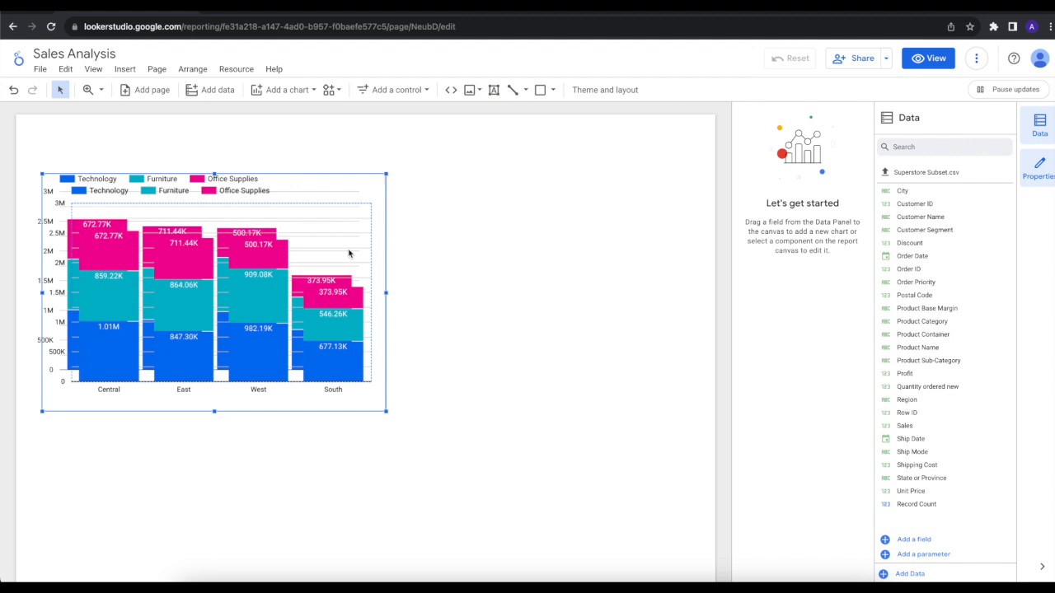
{"action": "left_click_drag", "start_coordinate": [337, 256], "coordinate": [649, 253]}
{"action": "left_click_drag", "start_coordinate": [361, 411], "coordinate": [436, 347]}
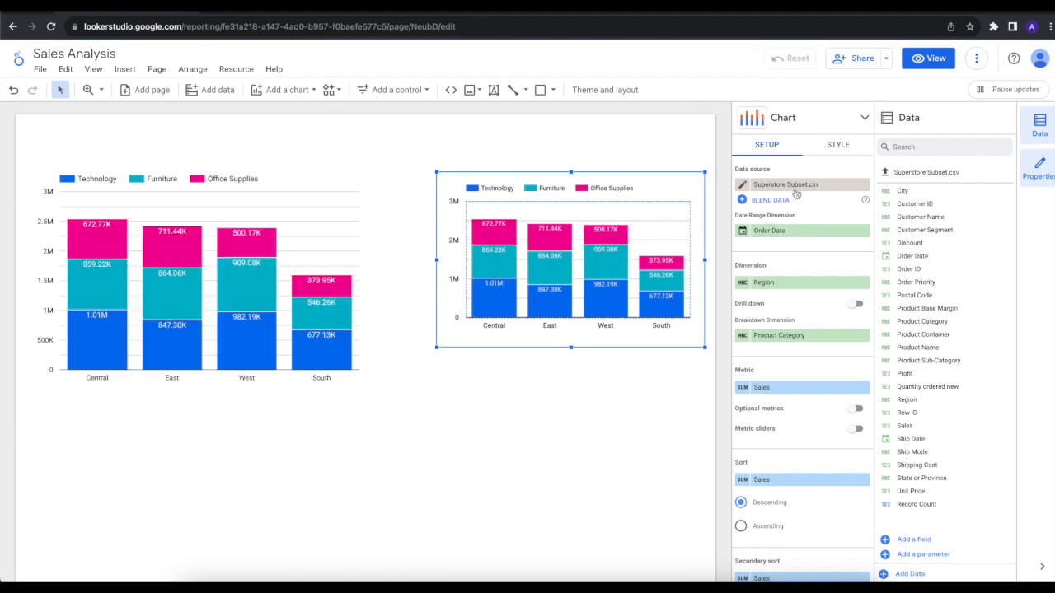
Step: Convert the copied chart to a donut chart, move it closer to the column chart and enlarge it
{"action": "left_click", "coordinate": [763, 125]}
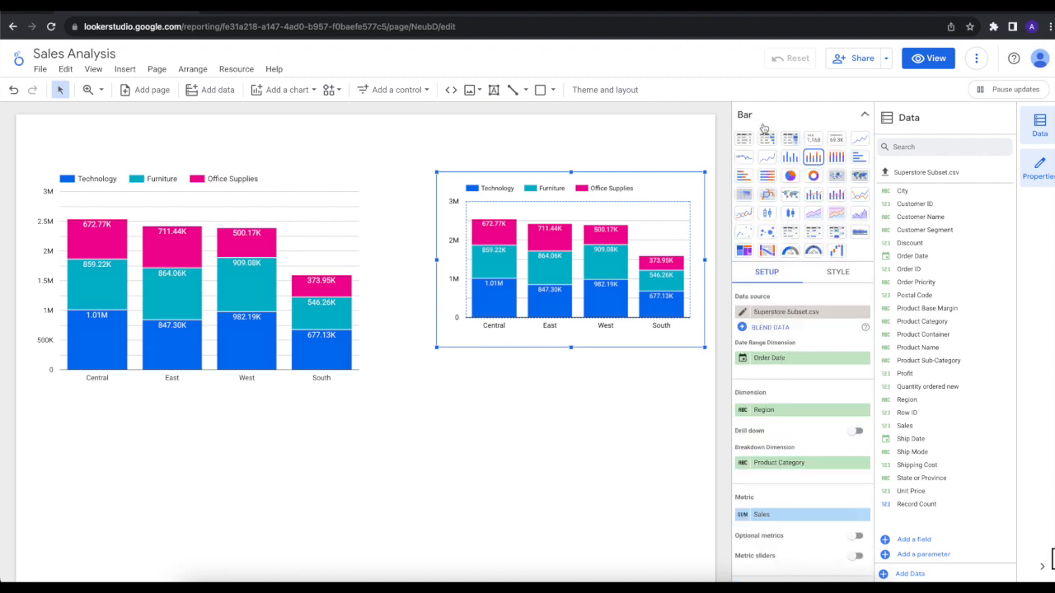
{"action": "left_click", "coordinate": [812, 180]}
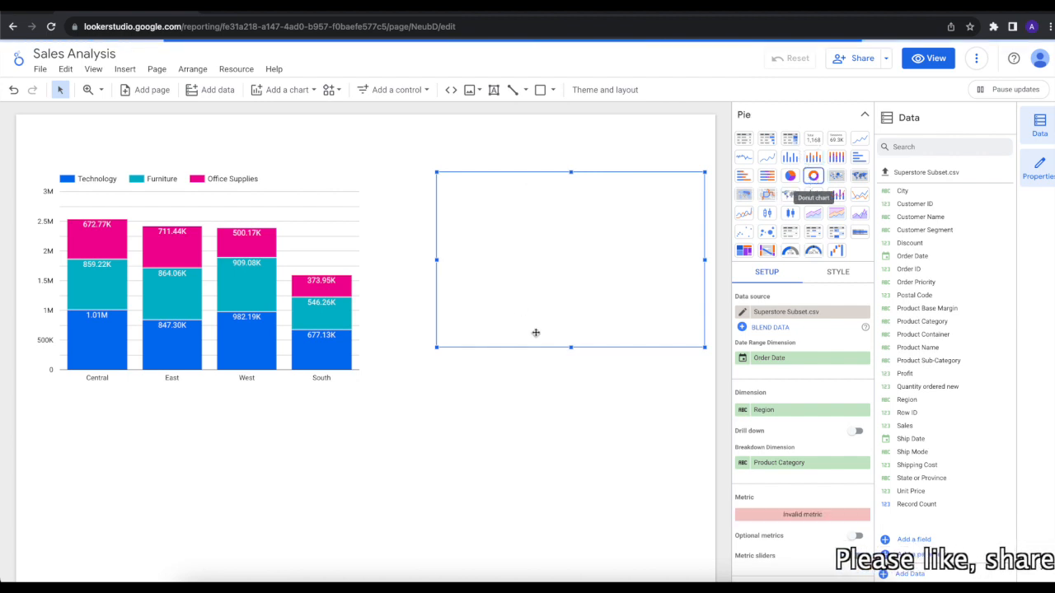
{"action": "left_click_drag", "start_coordinate": [547, 336], "coordinate": [524, 312]}
{"action": "left_click_drag", "start_coordinate": [651, 343], "coordinate": [679, 377]}
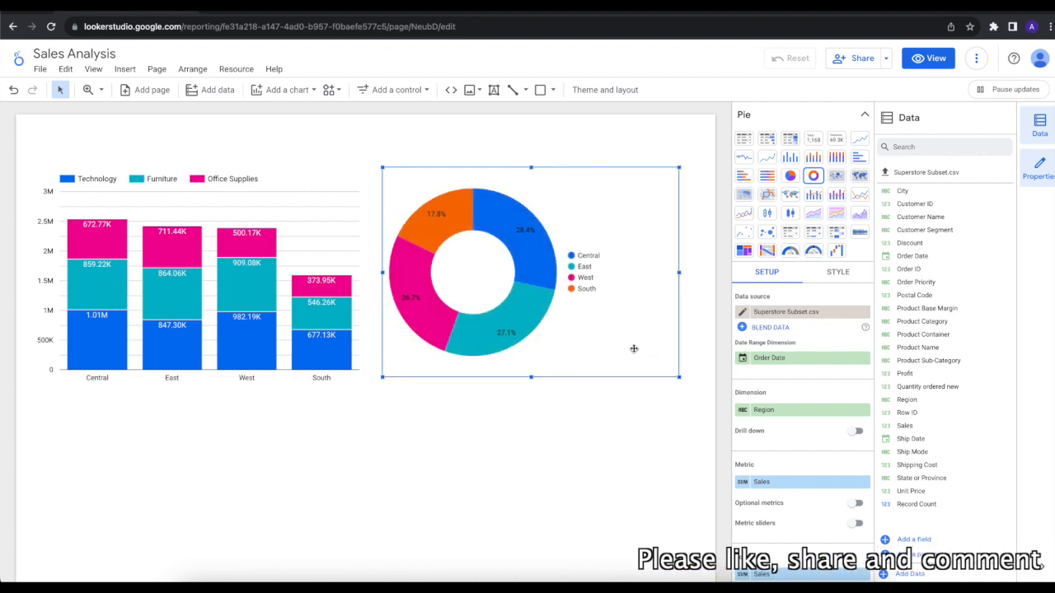
{"action": "left_click", "coordinate": [522, 449]}
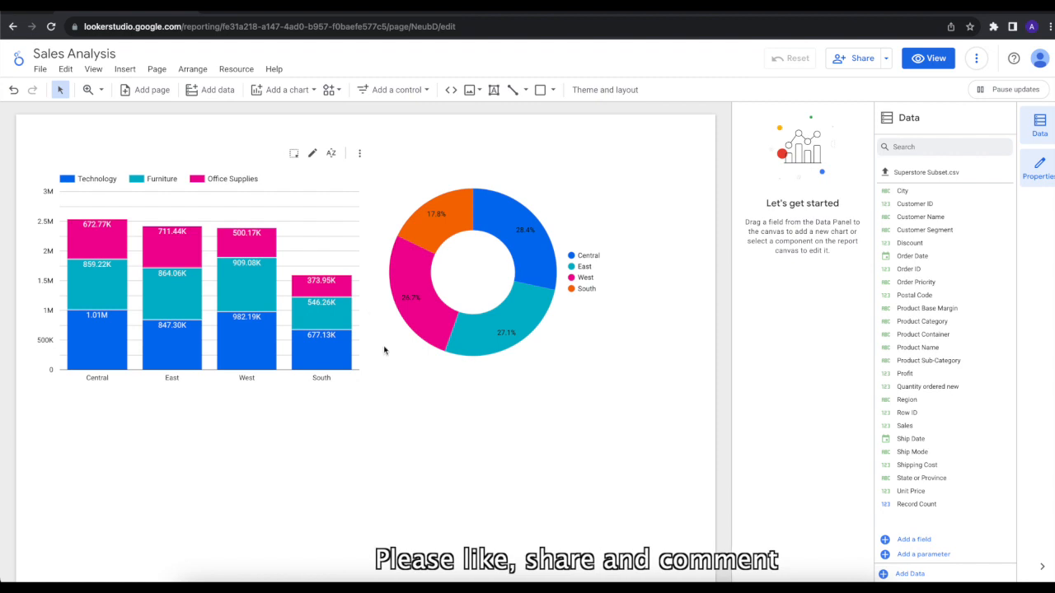
{"action": "left_click", "coordinate": [476, 273]}
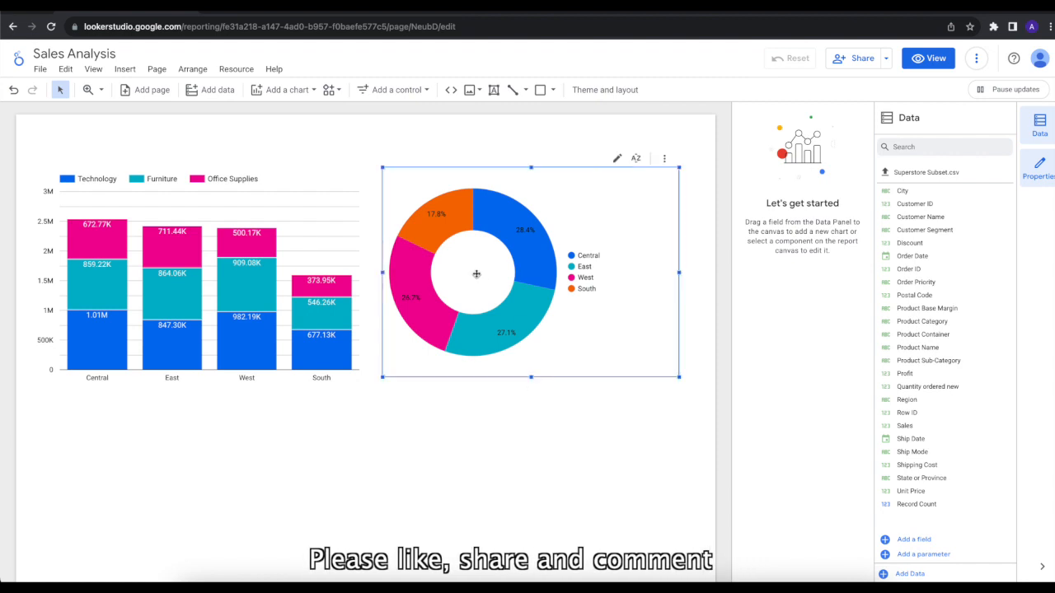
{"action": "left_click", "coordinate": [607, 405]}
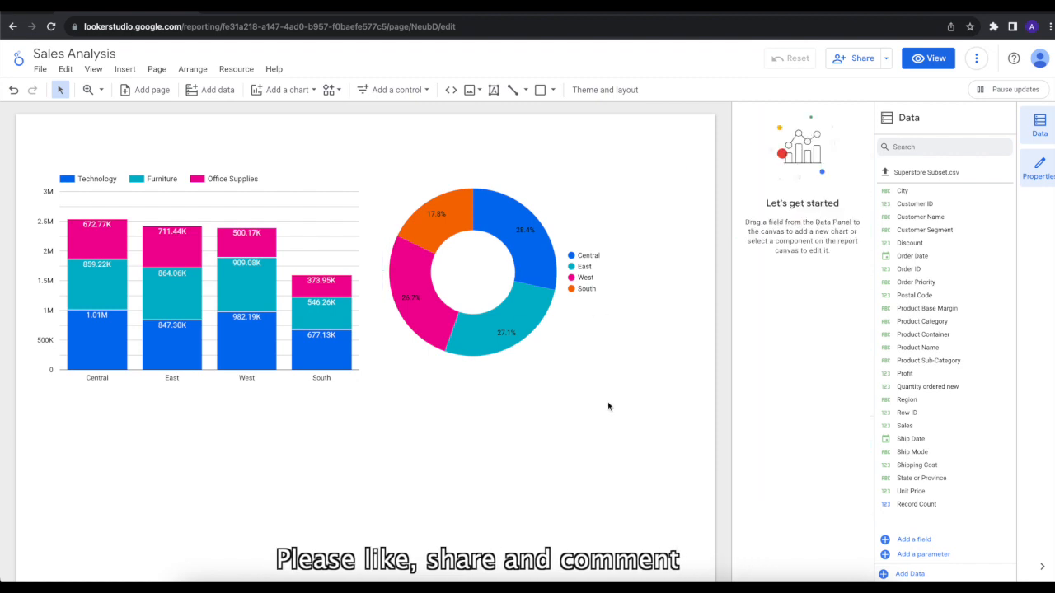
{"action": "left_click", "coordinate": [474, 272]}
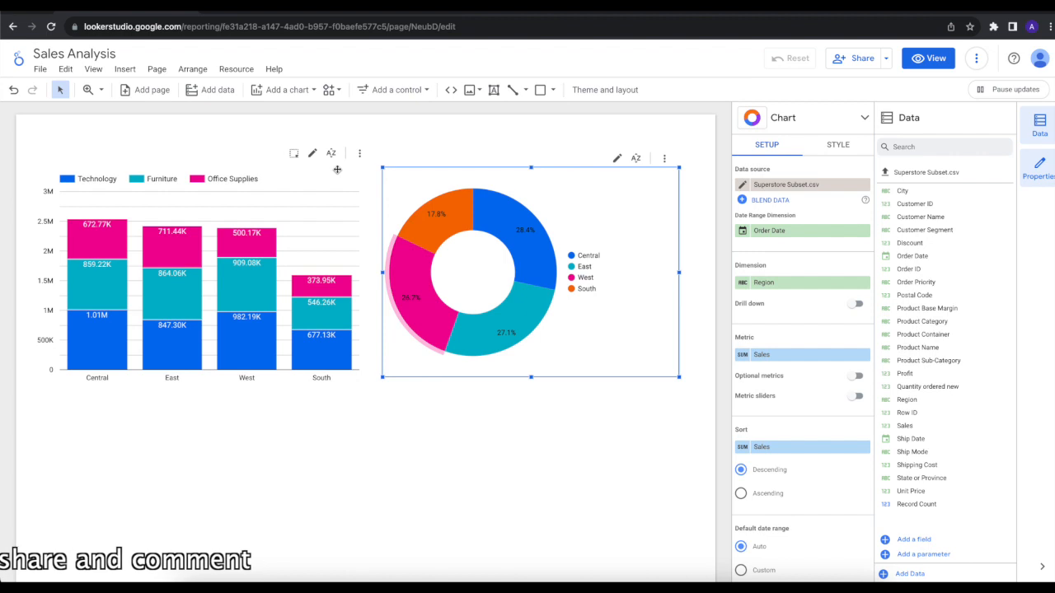
{"action": "left_click", "coordinate": [306, 404]}
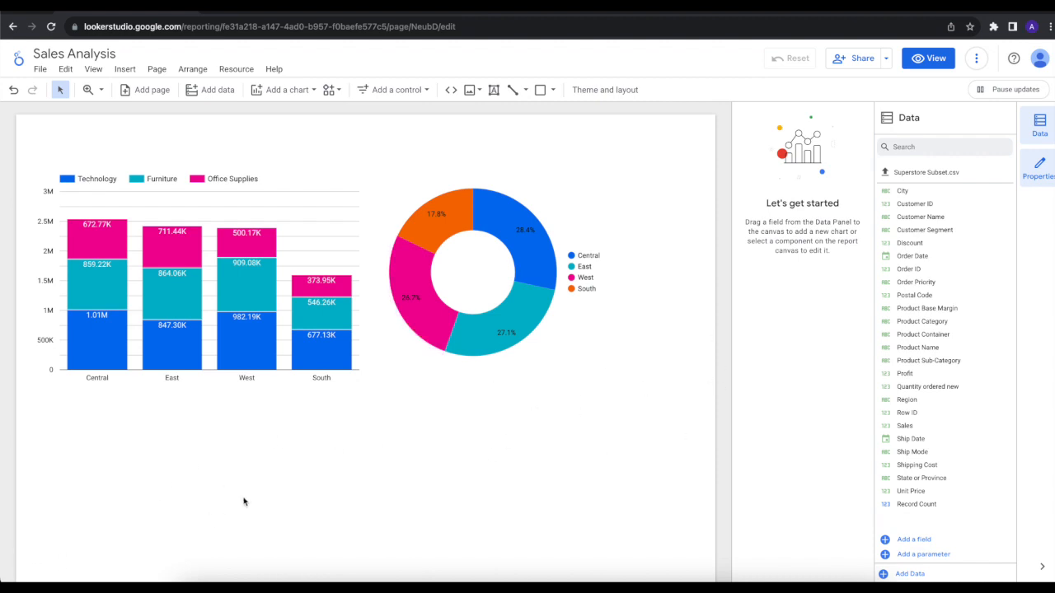
Step: Style the donut chart with single-color shading and make its center hole slightly larger
{"action": "mouse_move", "coordinate": [513, 208]}
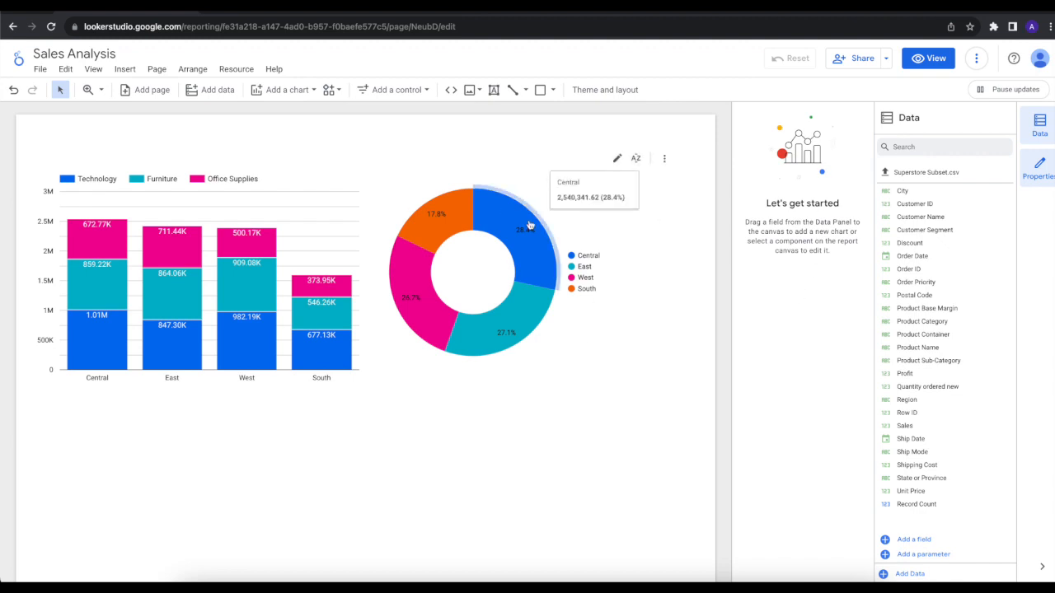
{"action": "left_click", "coordinate": [617, 164]}
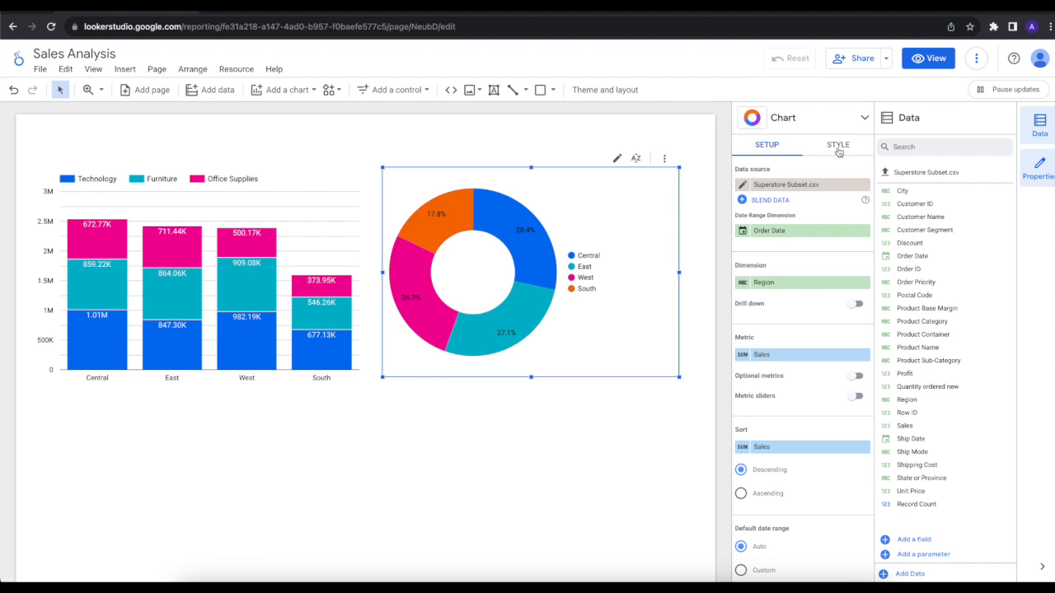
{"action": "left_click", "coordinate": [838, 149]}
{"action": "left_click", "coordinate": [782, 188]}
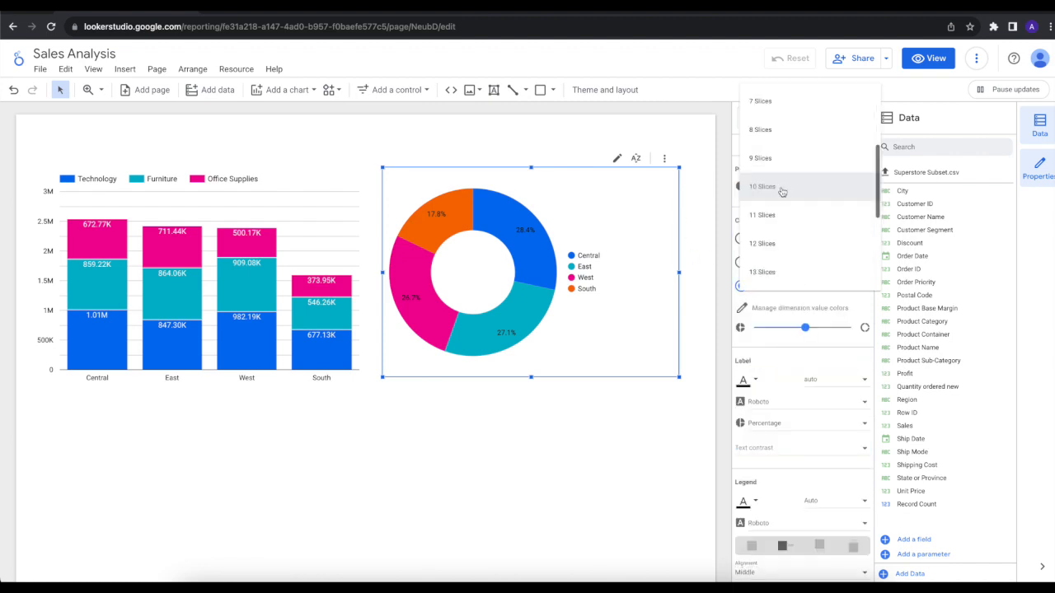
{"action": "left_click", "coordinate": [649, 242]}
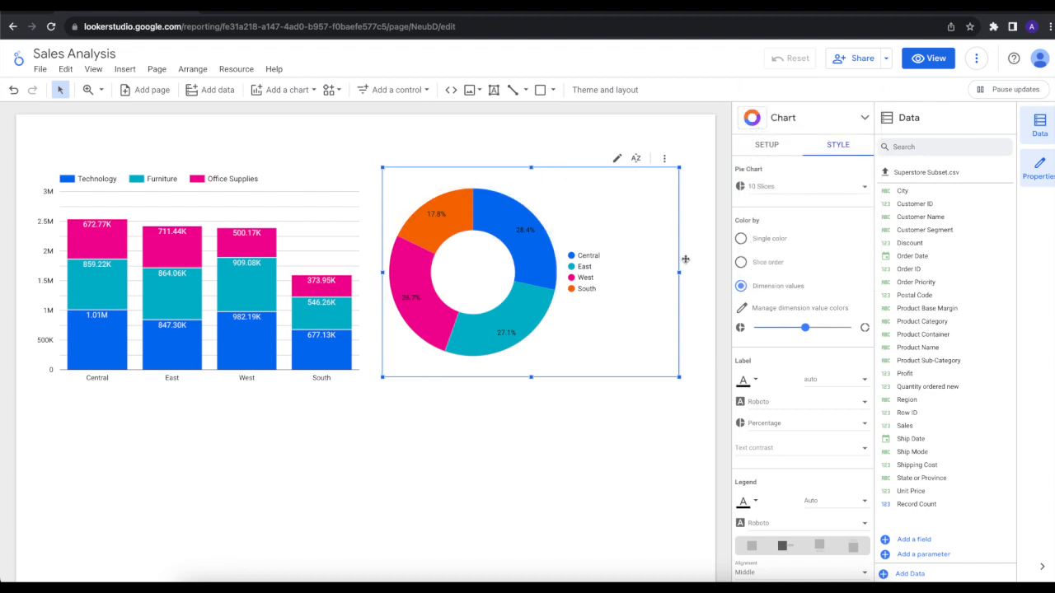
{"action": "left_click", "coordinate": [741, 239]}
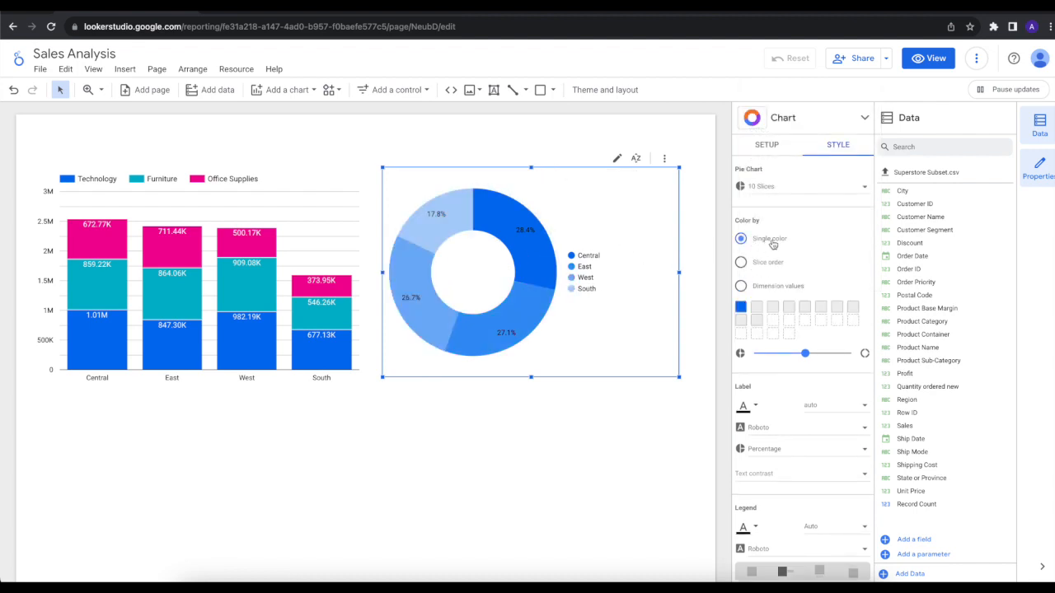
{"action": "mouse_move", "coordinate": [807, 353]}
{"action": "left_mouse_down"}
{"action": "mouse_move", "coordinate": [767, 354]}
{"action": "mouse_move", "coordinate": [830, 354]}
{"action": "mouse_move", "coordinate": [805, 354]}
{"action": "mouse_move", "coordinate": [816, 354]}
{"action": "left_mouse_up"}
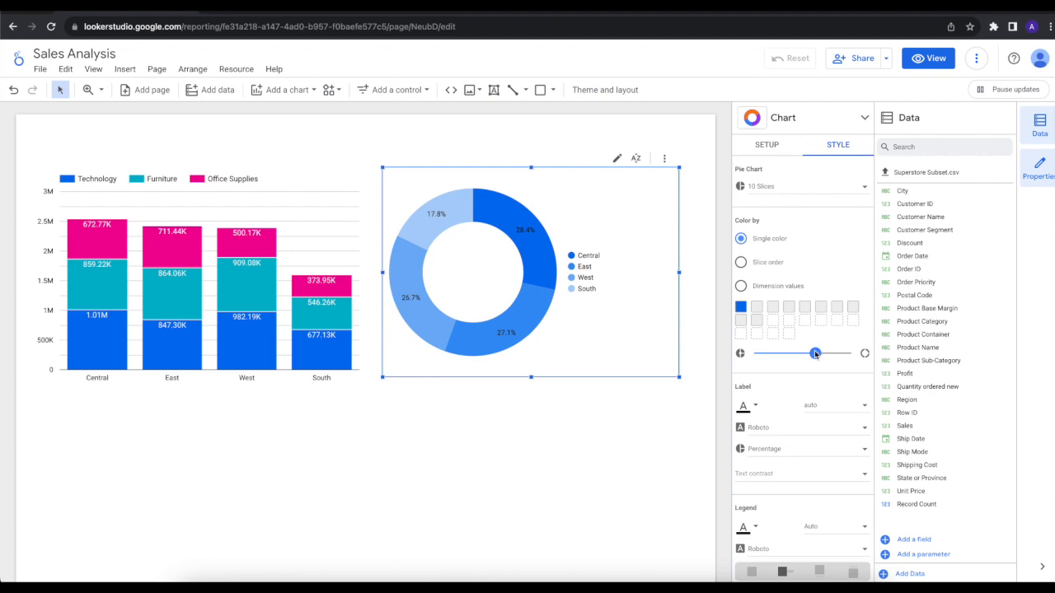
{"action": "left_click_drag", "start_coordinate": [816, 354], "coordinate": [809, 354]}
Step: Change the donut chart's base color from the palette to a light orange-red and deselect the chart
{"action": "left_click", "coordinate": [741, 309]}
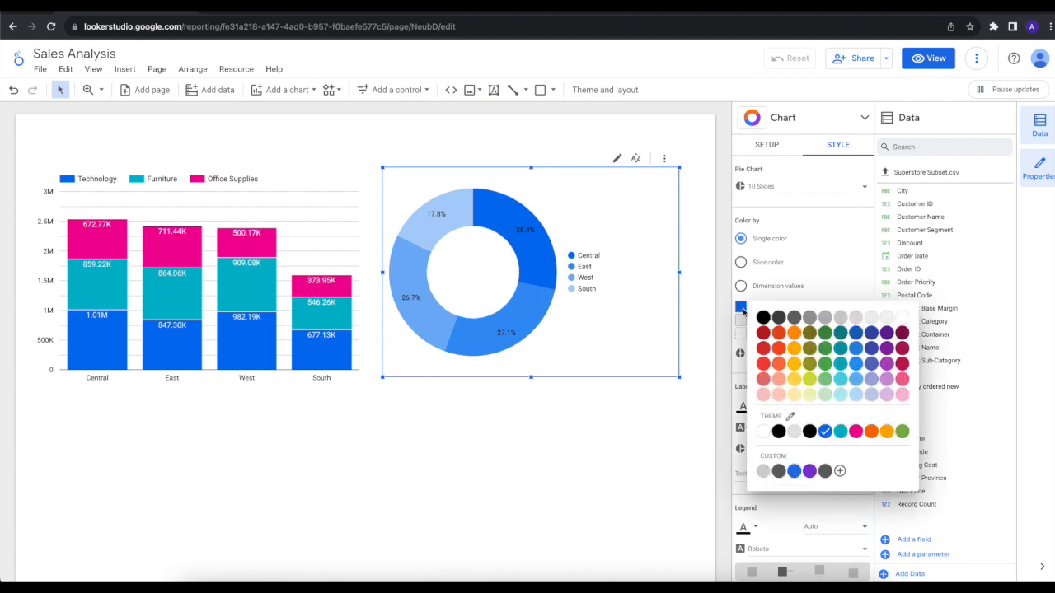
{"action": "left_click", "coordinate": [781, 368]}
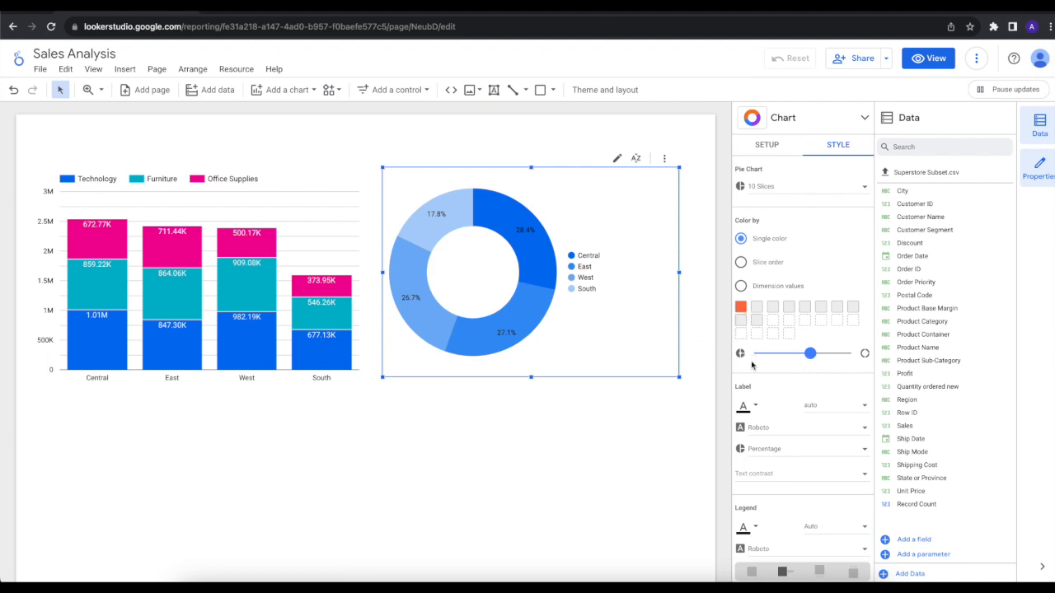
{"action": "scroll", "coordinate": [752, 365], "scroll_direction": "down", "scroll_amount": 3}
{"action": "scroll", "coordinate": [752, 365], "scroll_direction": "up", "scroll_amount": 3}
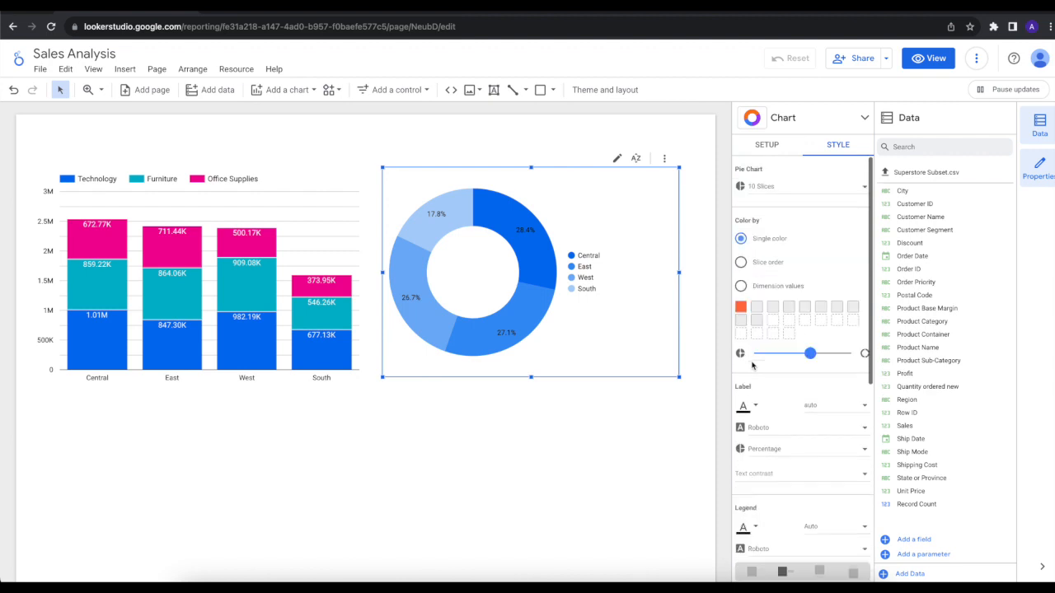
{"action": "left_click", "coordinate": [455, 436]}
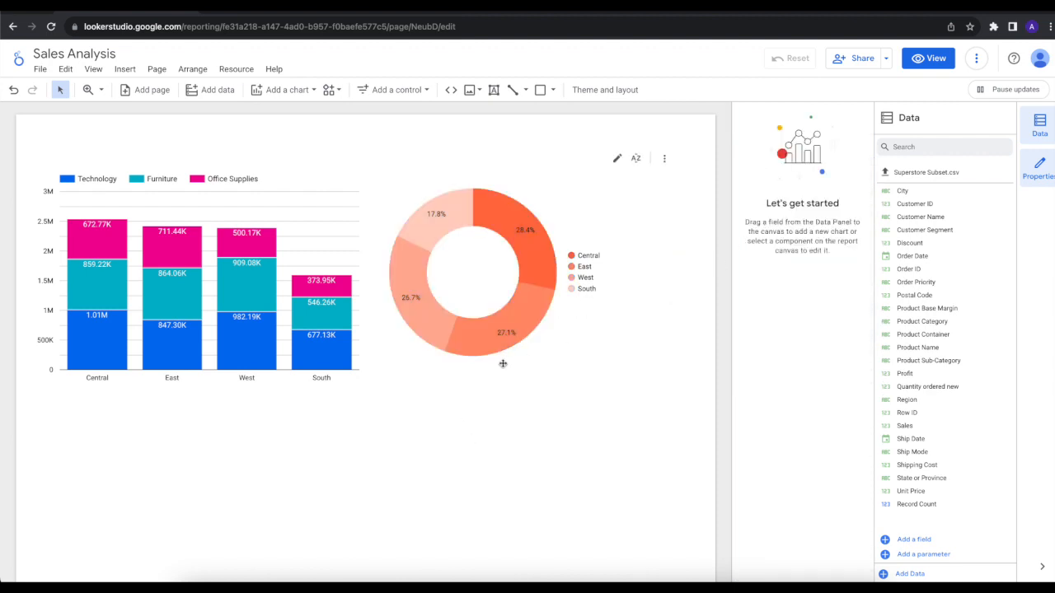
{"action": "left_click", "coordinate": [448, 371]}
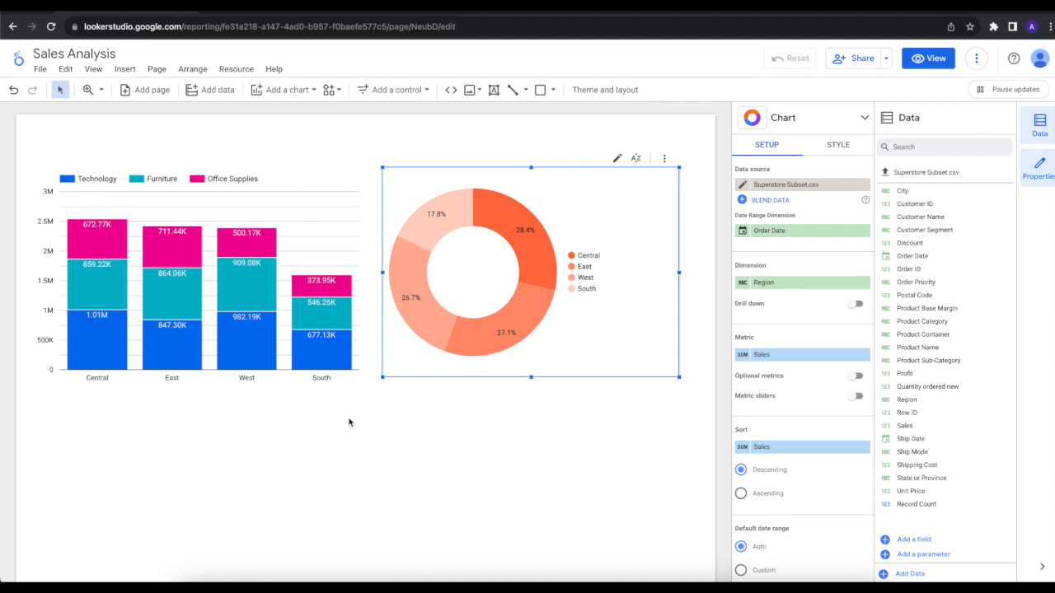
{"action": "left_click", "coordinate": [384, 445]}
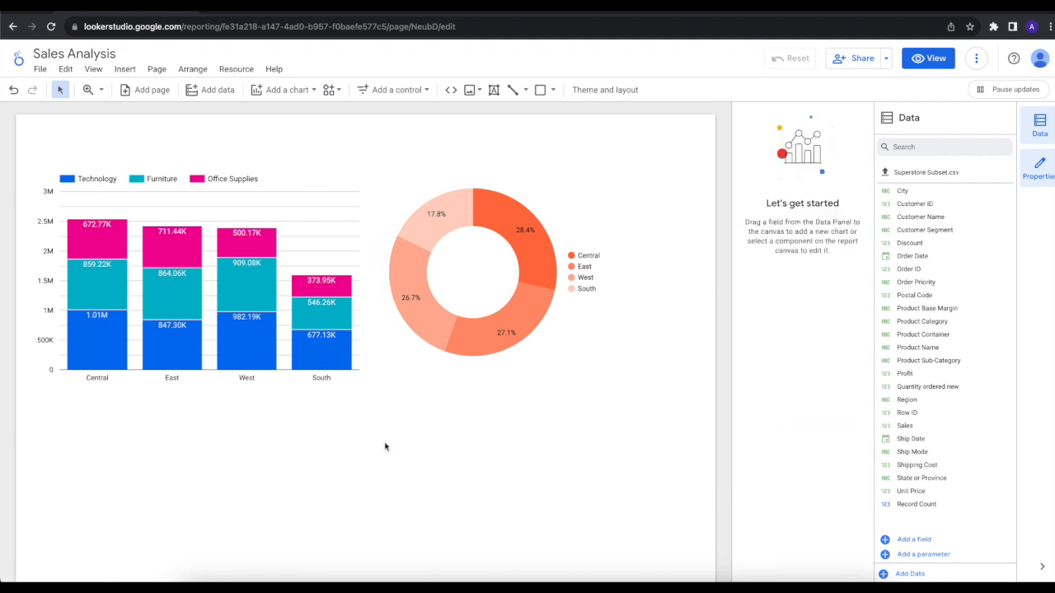